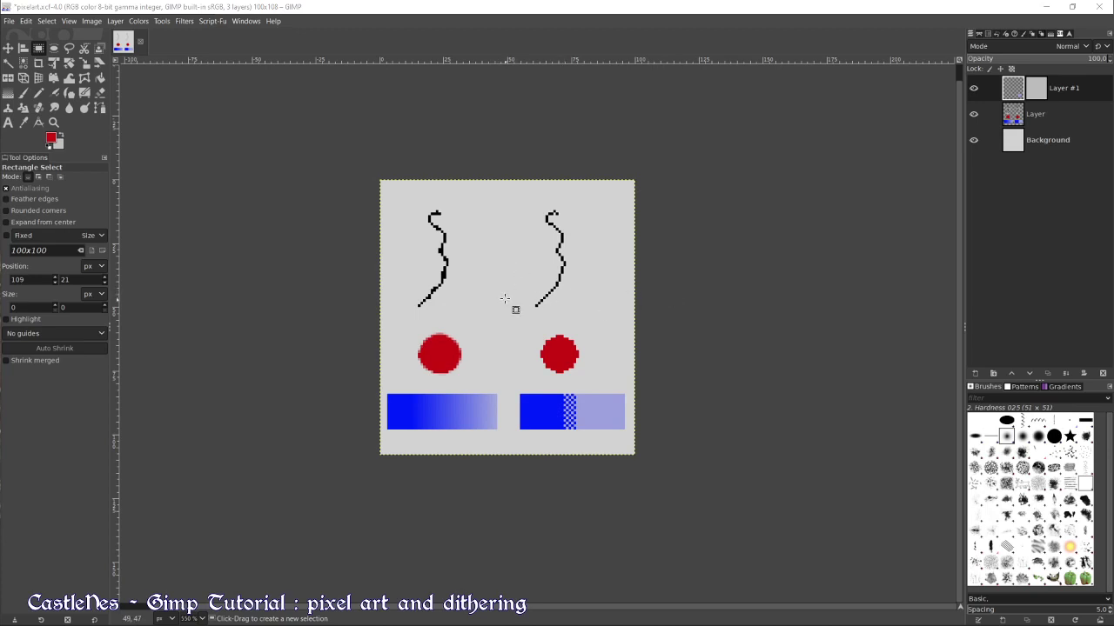
Zoom in and add one black pixel to the left squiggle with the Pencil
scroll(505, 298, up, 2)
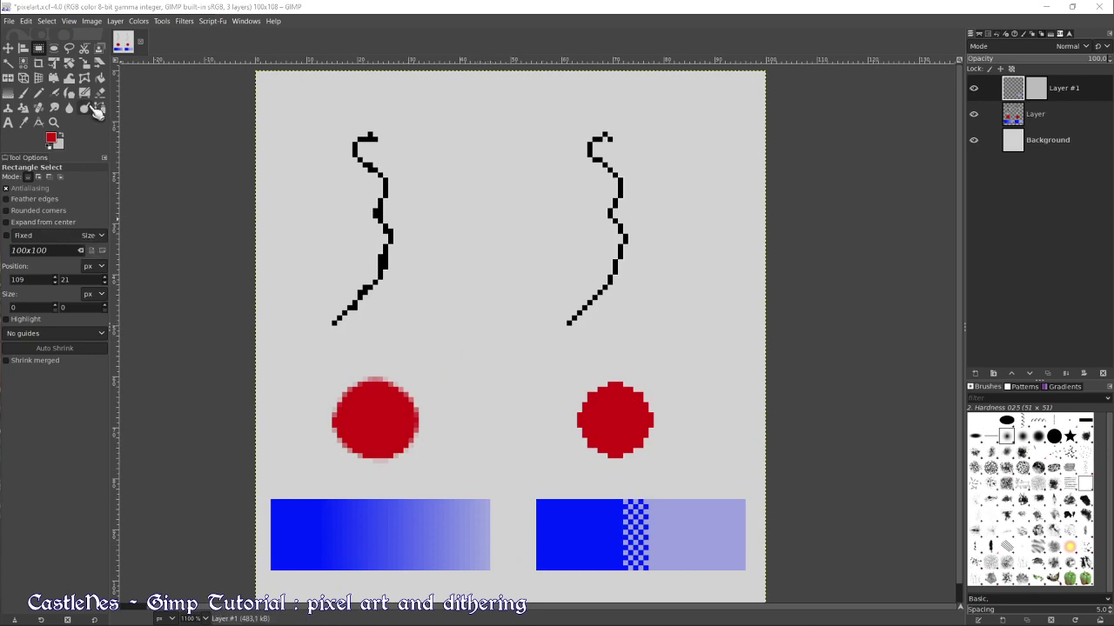
click(38, 93)
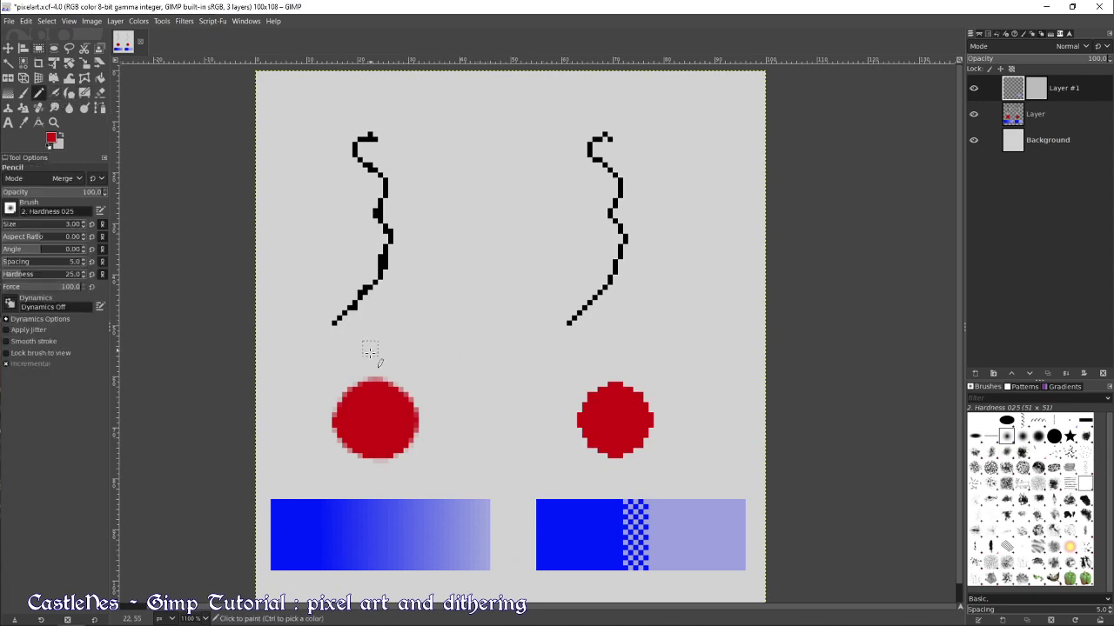
click(360, 297)
Try red Paintbrush strokes near the left circle on Layer, undoing each one
click(25, 94)
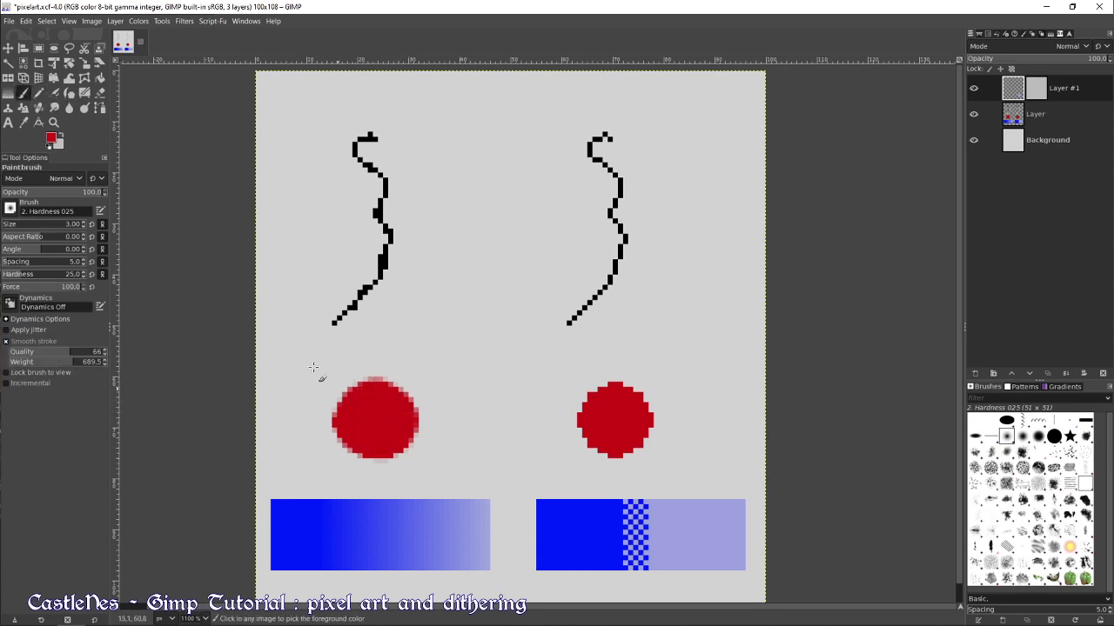
mouse_move(287, 397)
mouse_down()
mouse_move(309, 349)
mouse_move(310, 378)
mouse_up()
key(ctrl+z)
key(Page_Down)
mouse_move(341, 407)
mouse_down()
mouse_move(339, 376)
mouse_move(393, 379)
mouse_up()
key(ctrl+z)
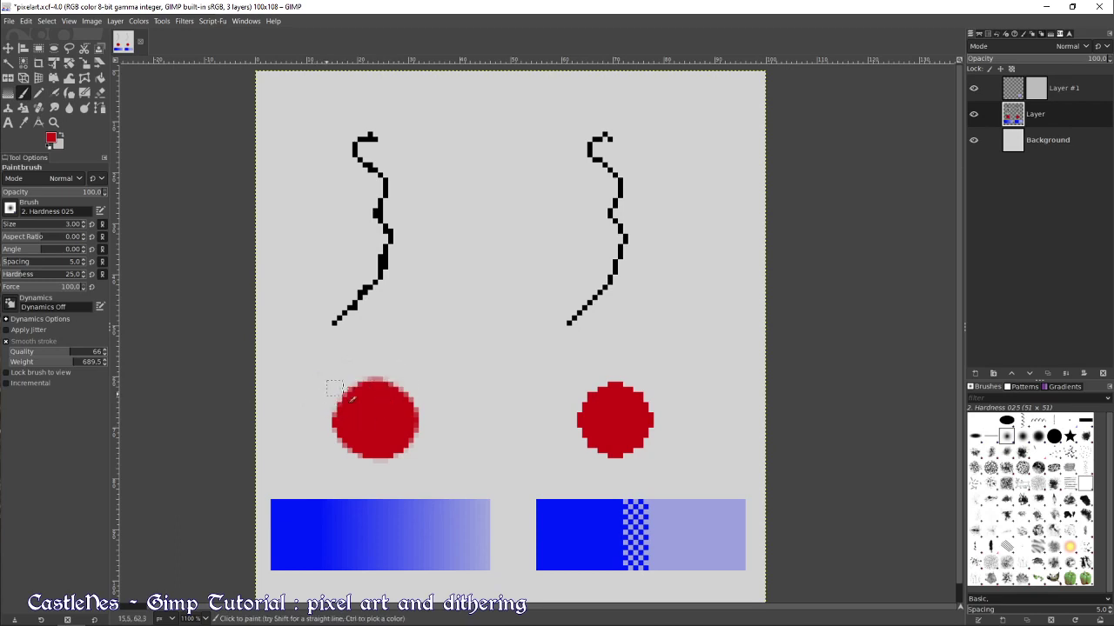
Draw red Pencil test lines above the right circle and beside the left squiggle, undoing both
click(42, 99)
mouse_move(582, 374)
mouse_down()
mouse_move(574, 363)
mouse_move(603, 356)
mouse_up()
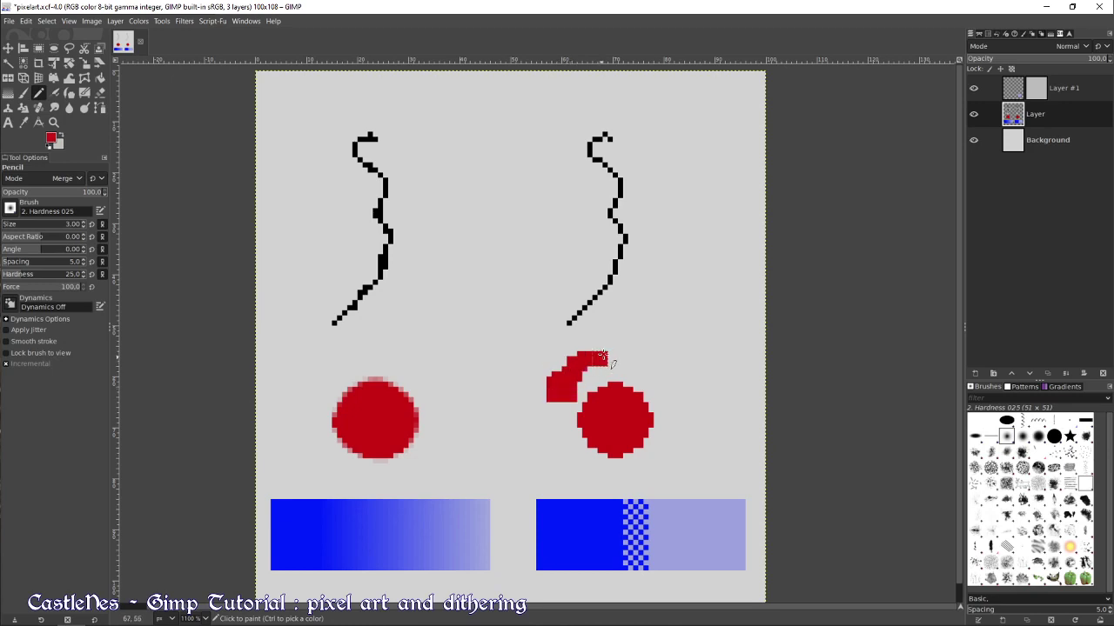
key(ctrl+z)
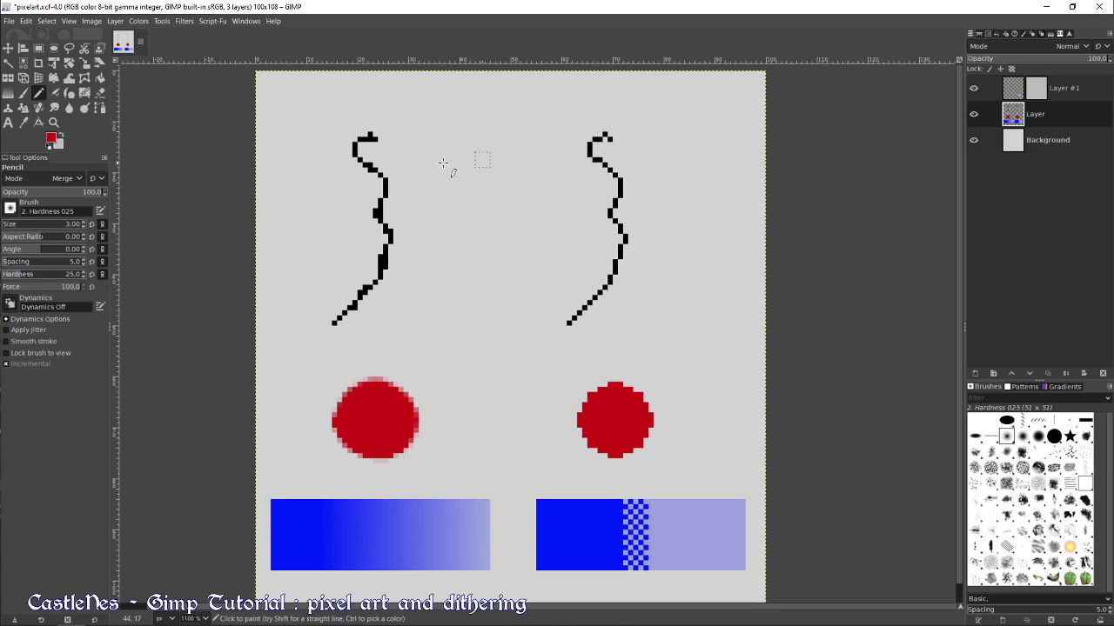
key(ctrl)
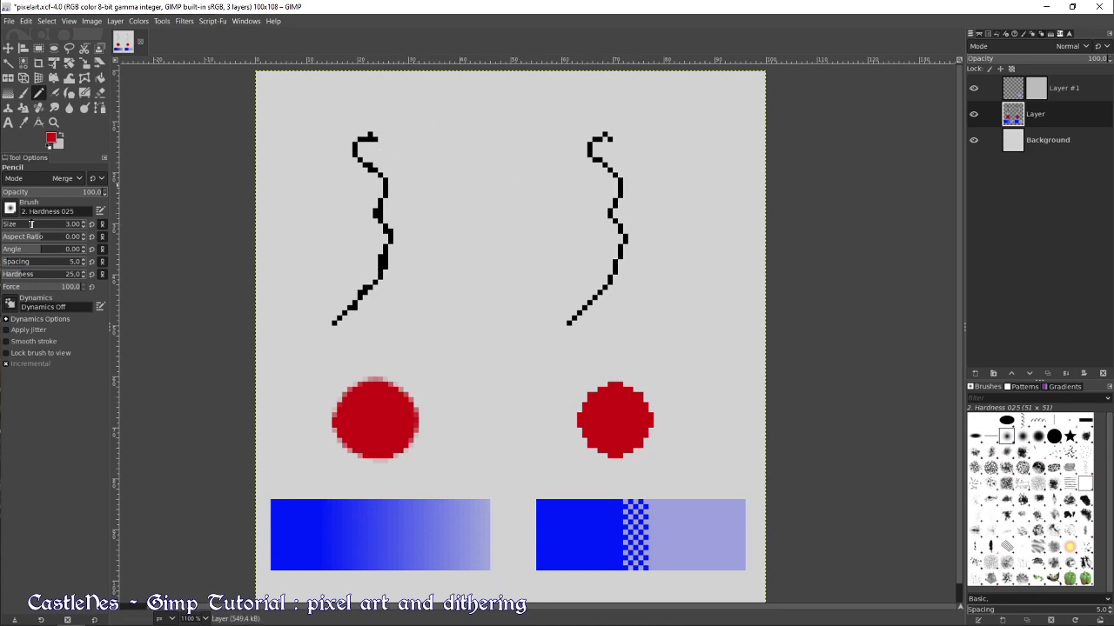
mouse_move(456, 103)
mouse_down()
mouse_move(411, 130)
mouse_move(412, 228)
mouse_move(394, 315)
mouse_up()
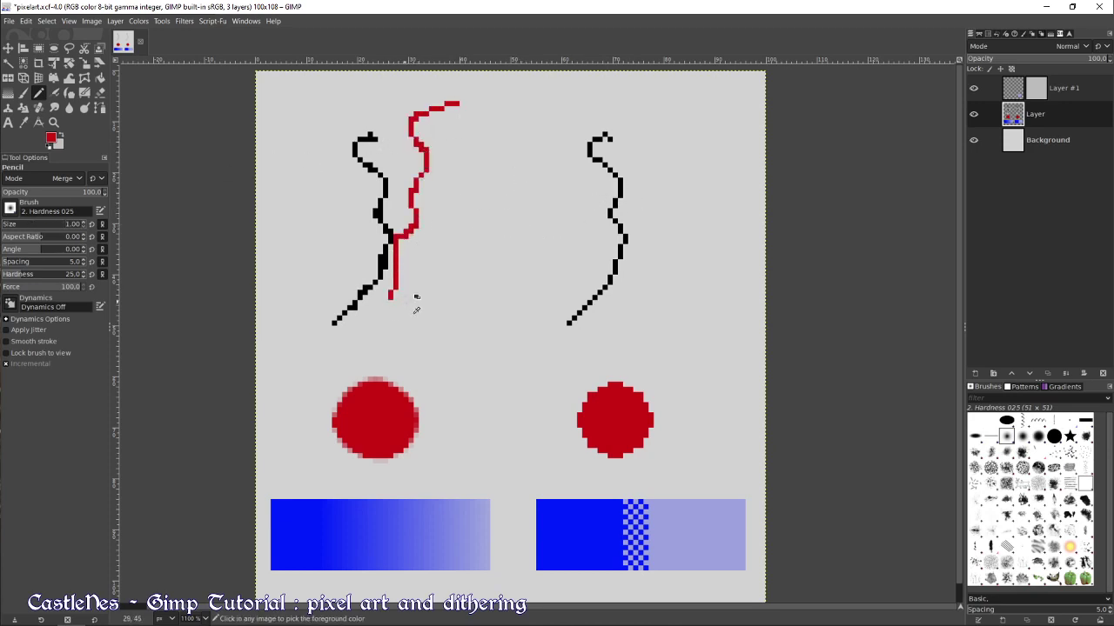
key(ctrl+z)
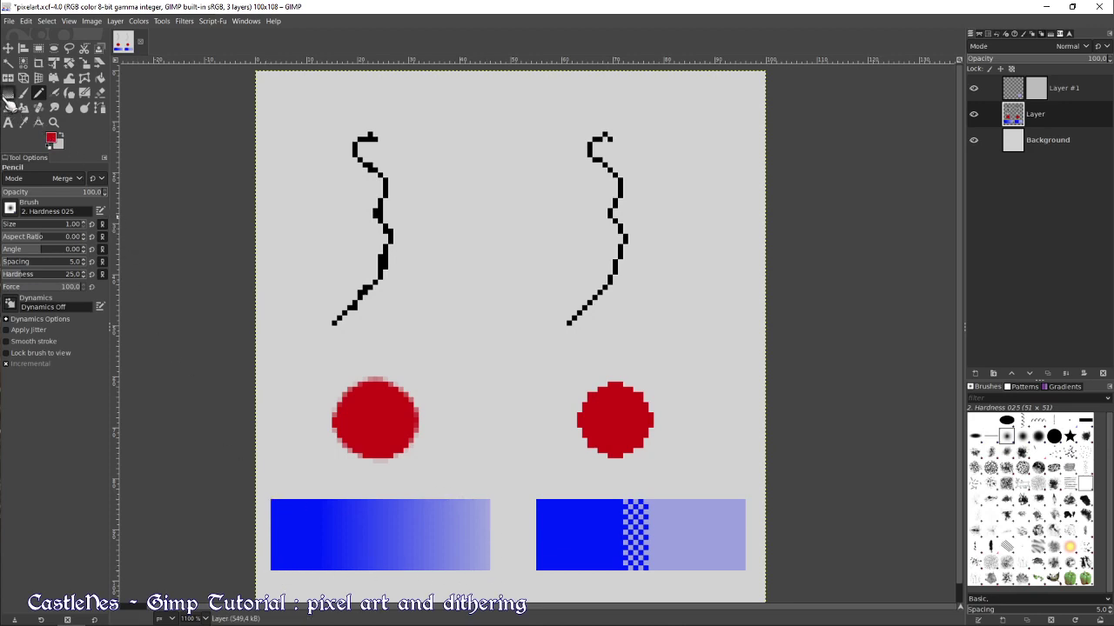
click(8, 93)
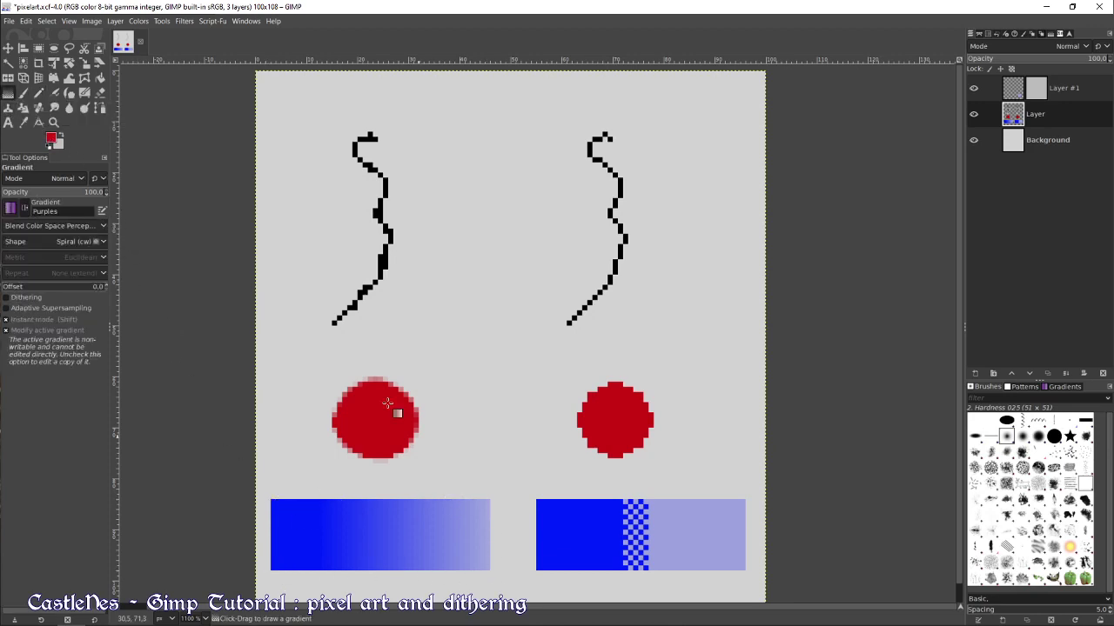
click(38, 48)
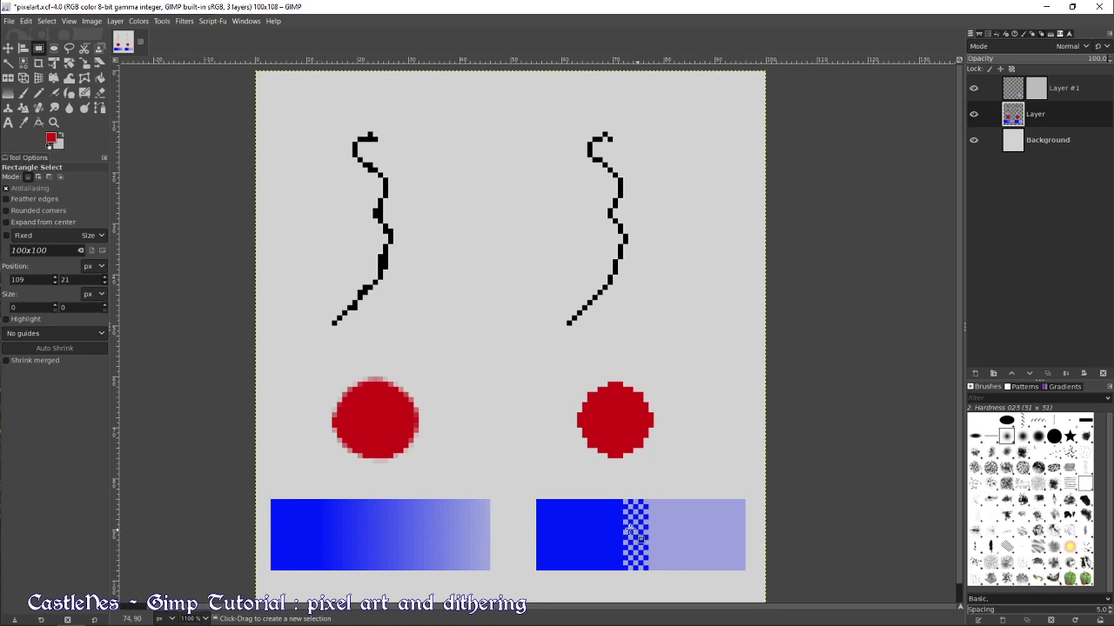
Create a new image from the 800x600 template
scroll(528, 329, down, 1)
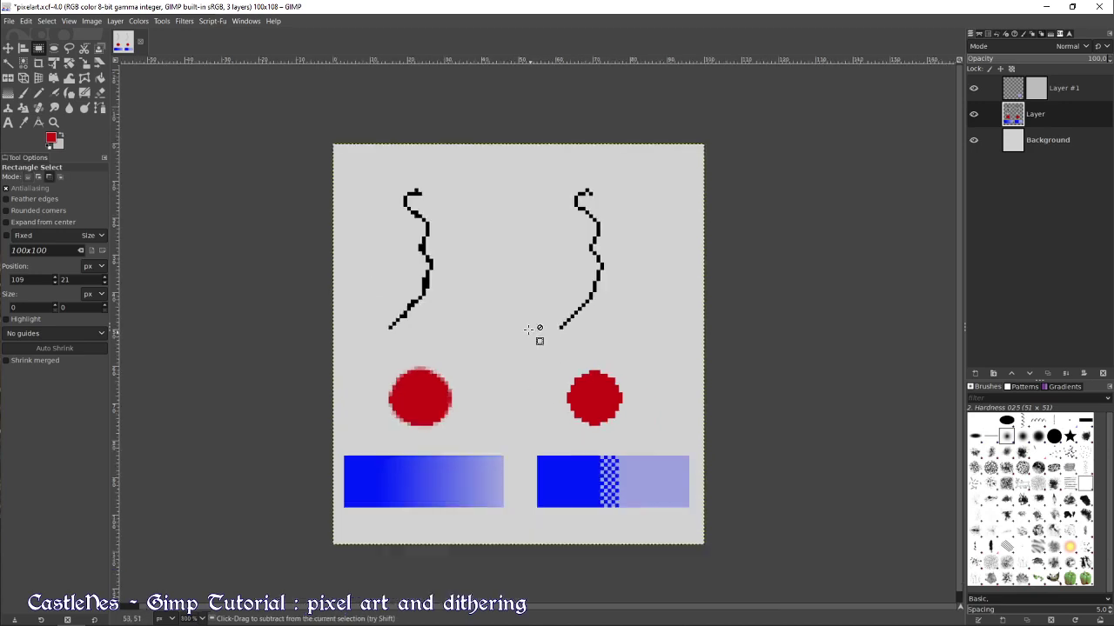
click(9, 21)
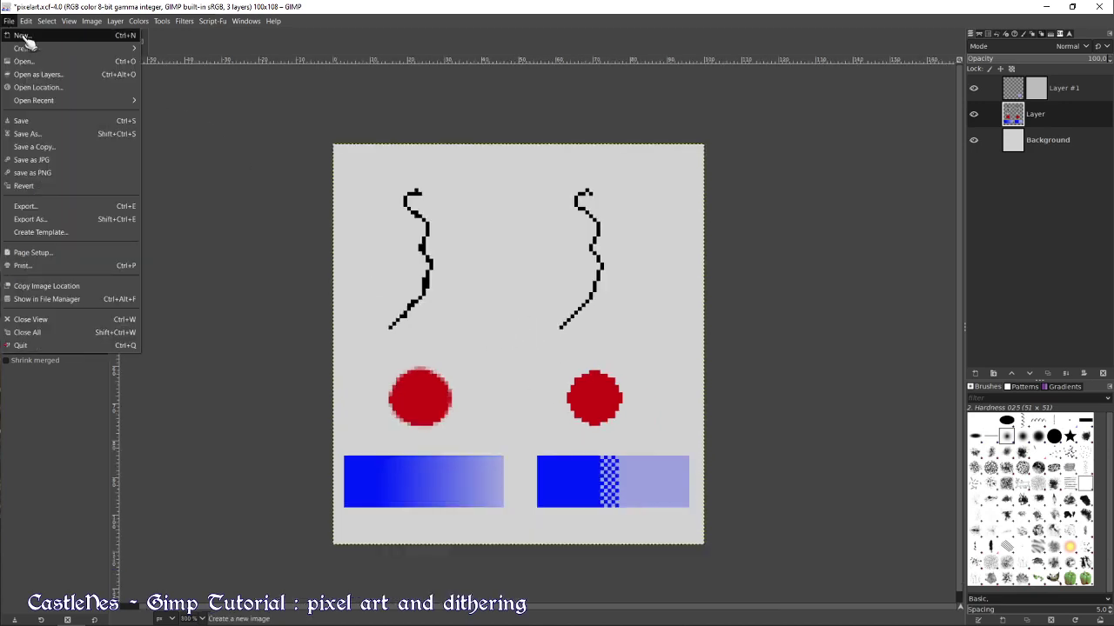
click(21, 36)
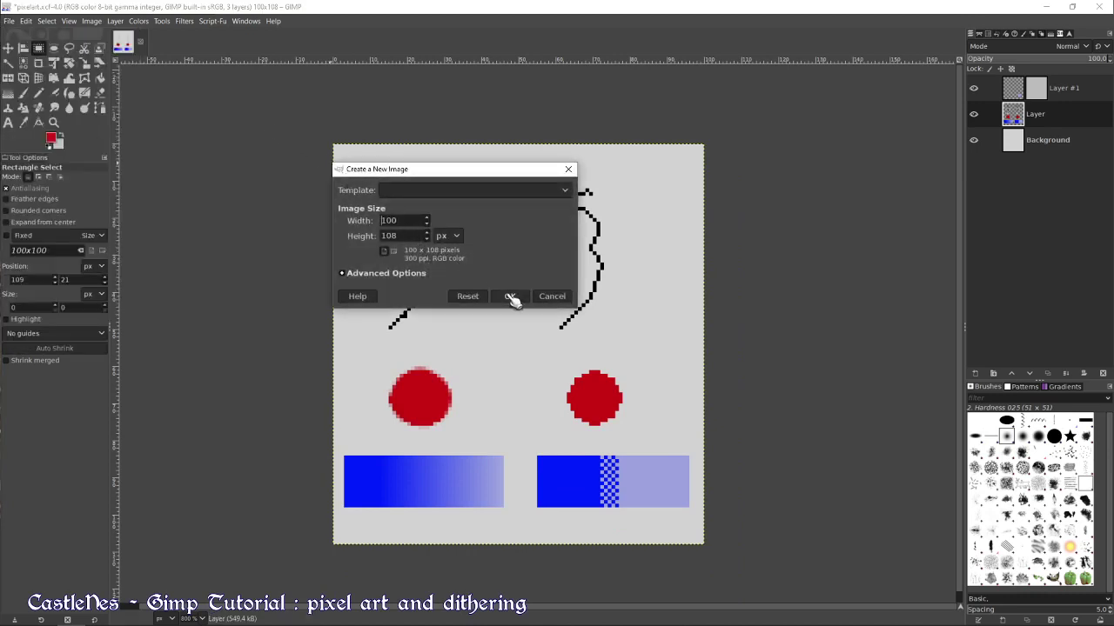
click(430, 191)
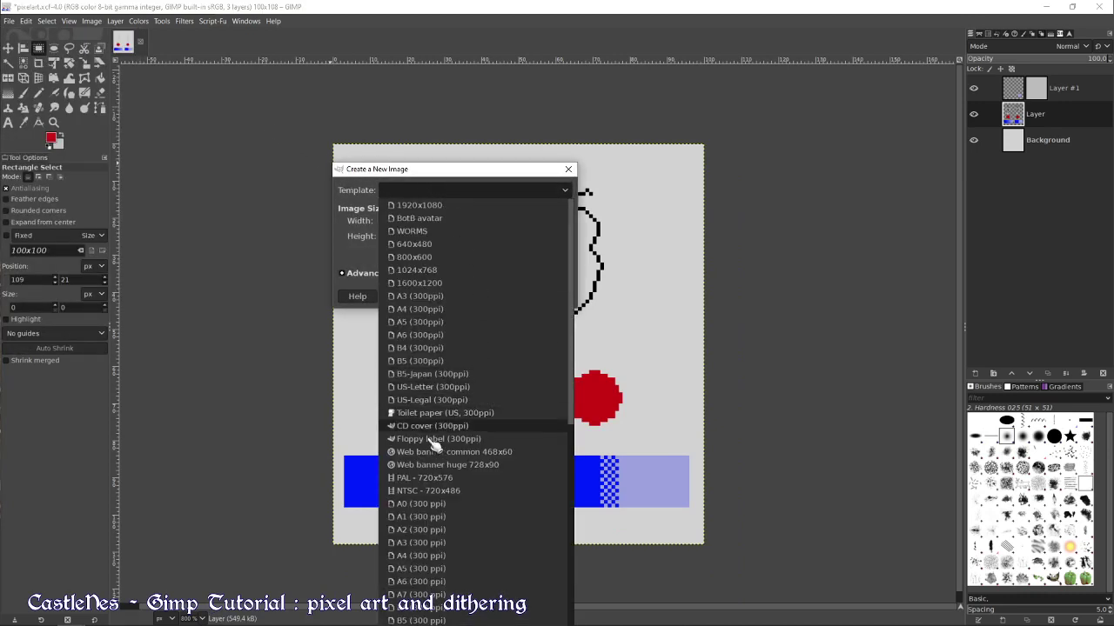
click(417, 258)
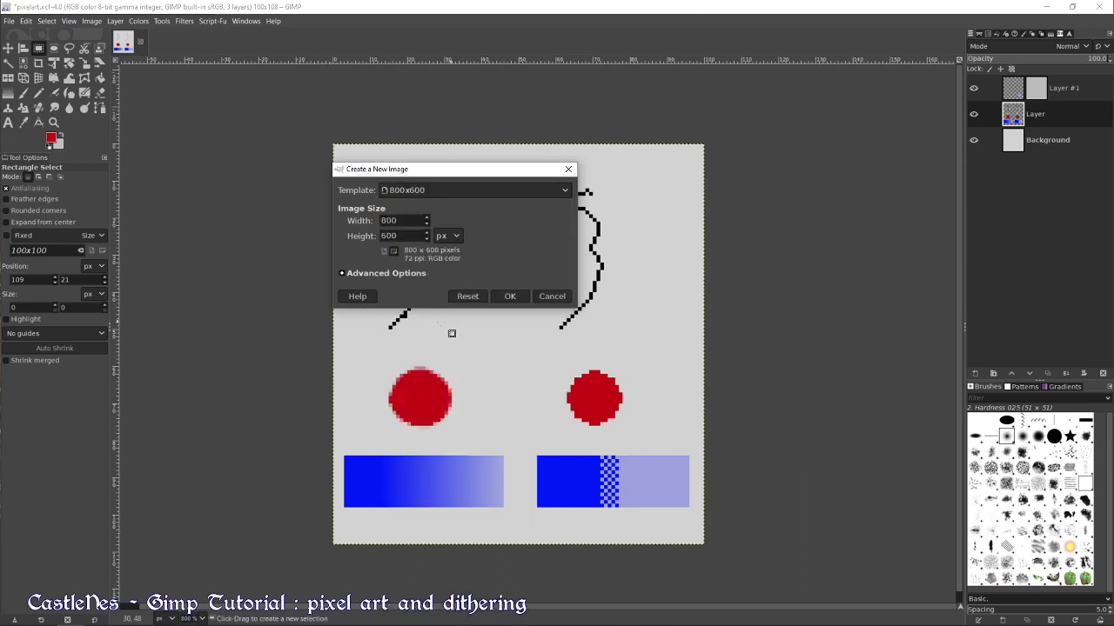
click(511, 297)
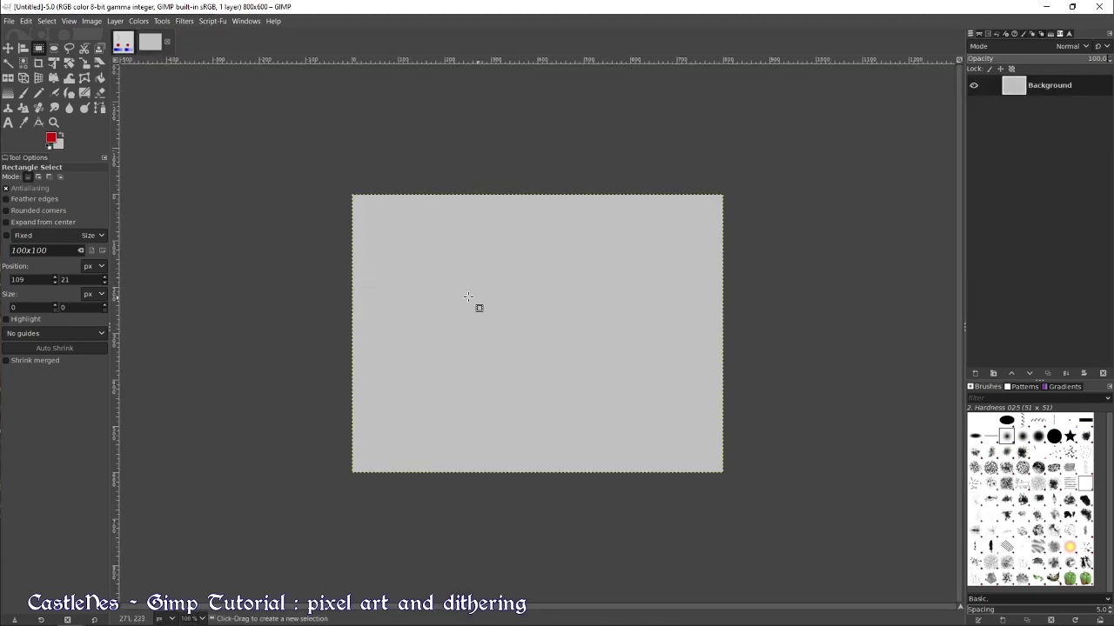
Fill the canvas with white and add a new transparent layer above it
click(48, 147)
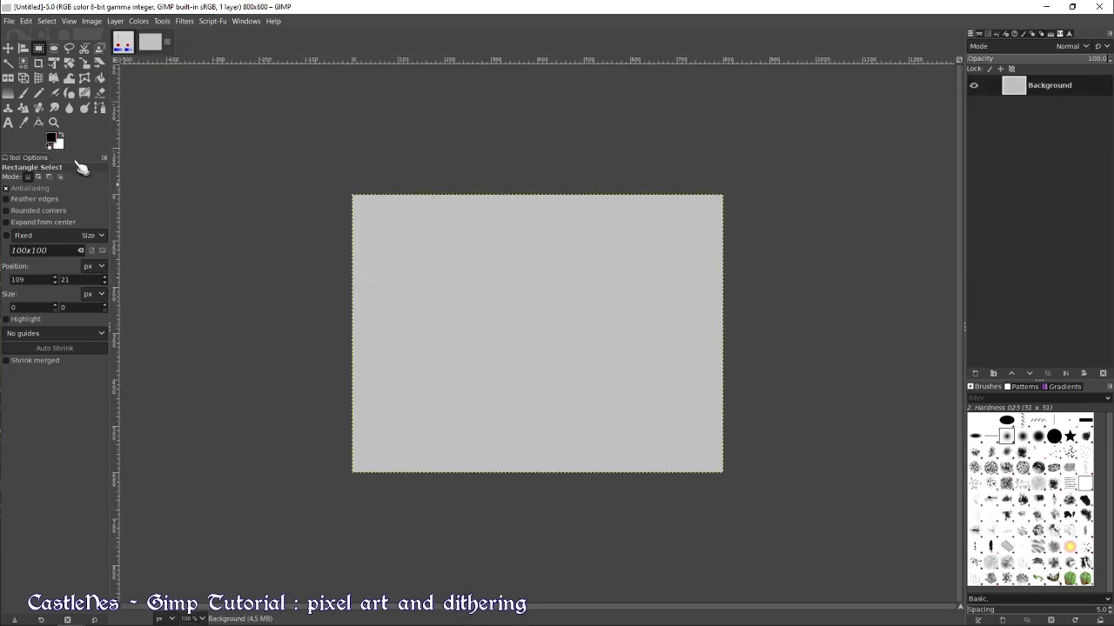
click(60, 135)
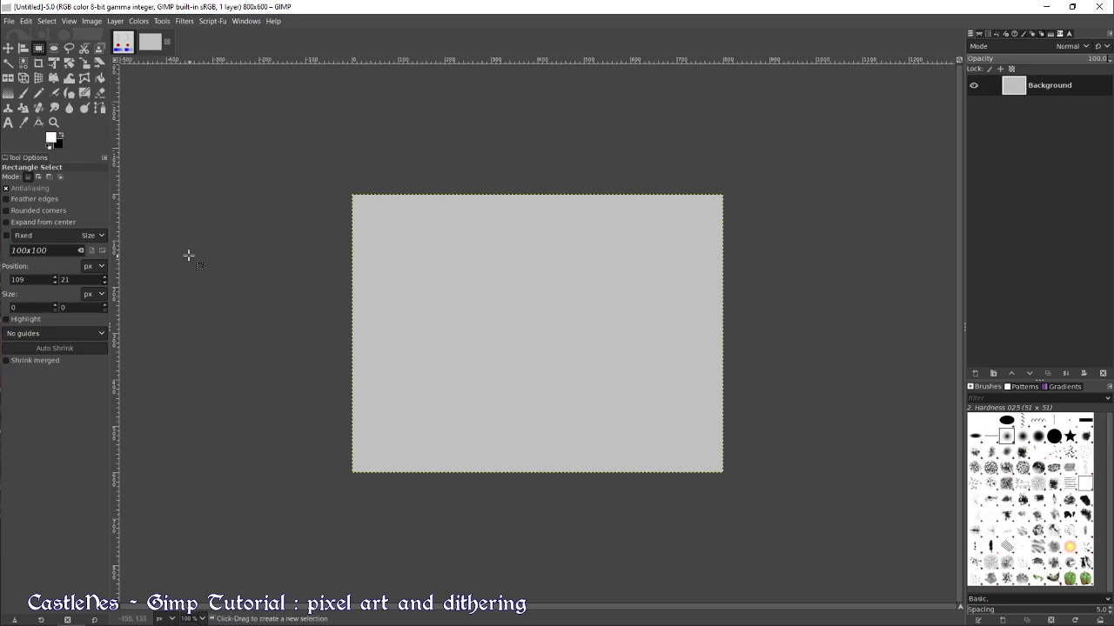
key(ctrl+comma)
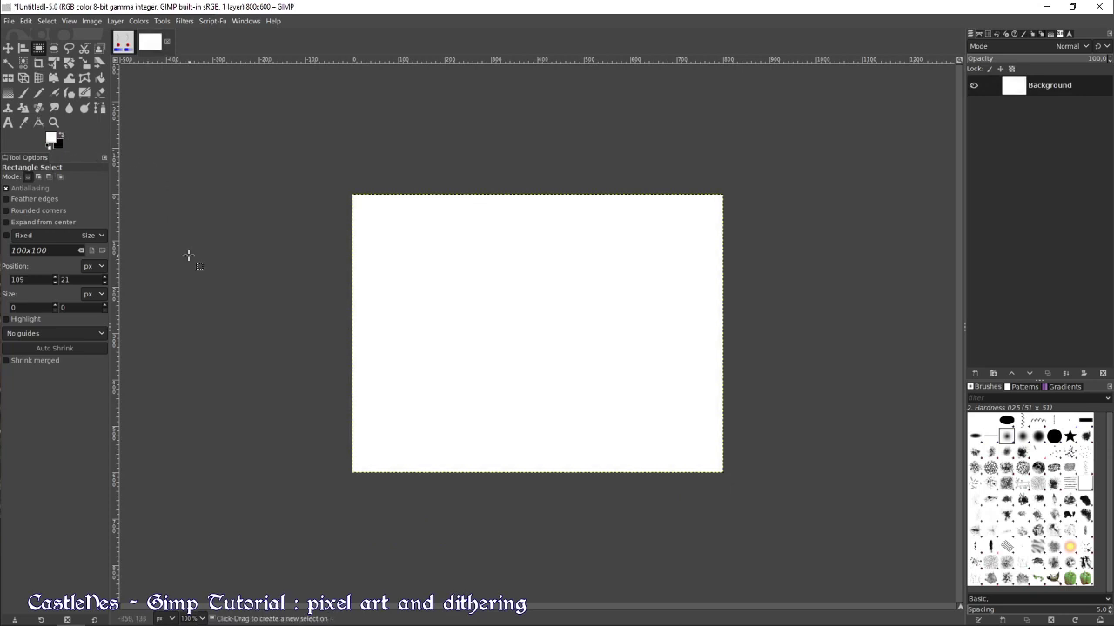
shift+click(976, 375)
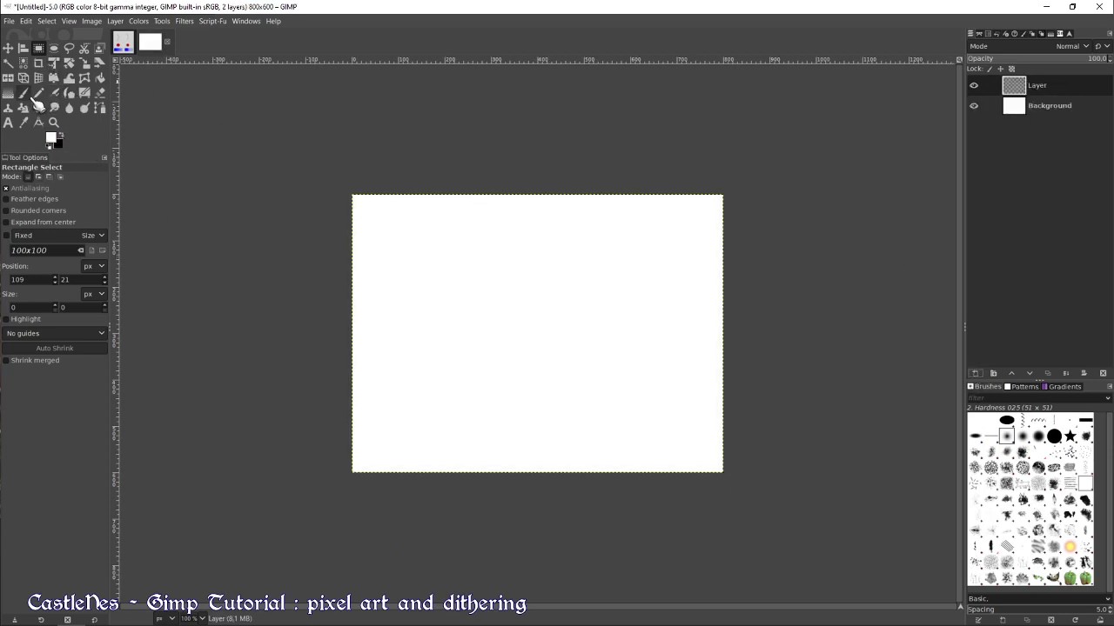
Test the Pencil in black with a dot and a stroke, undoing the stroke
click(38, 94)
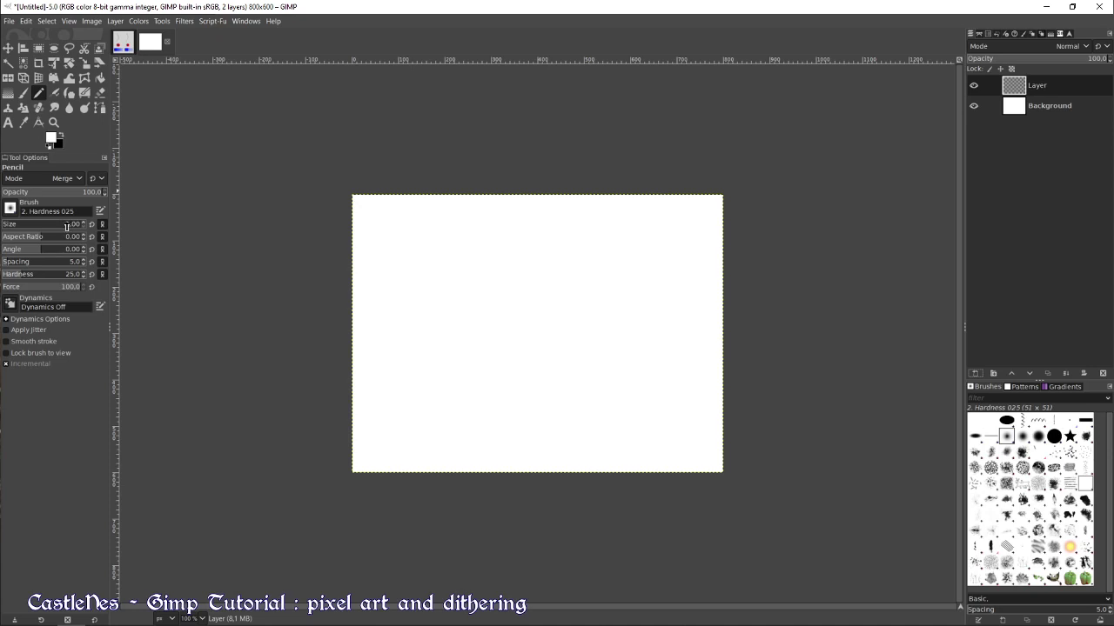
click(59, 135)
scroll(539, 311, up, 2)
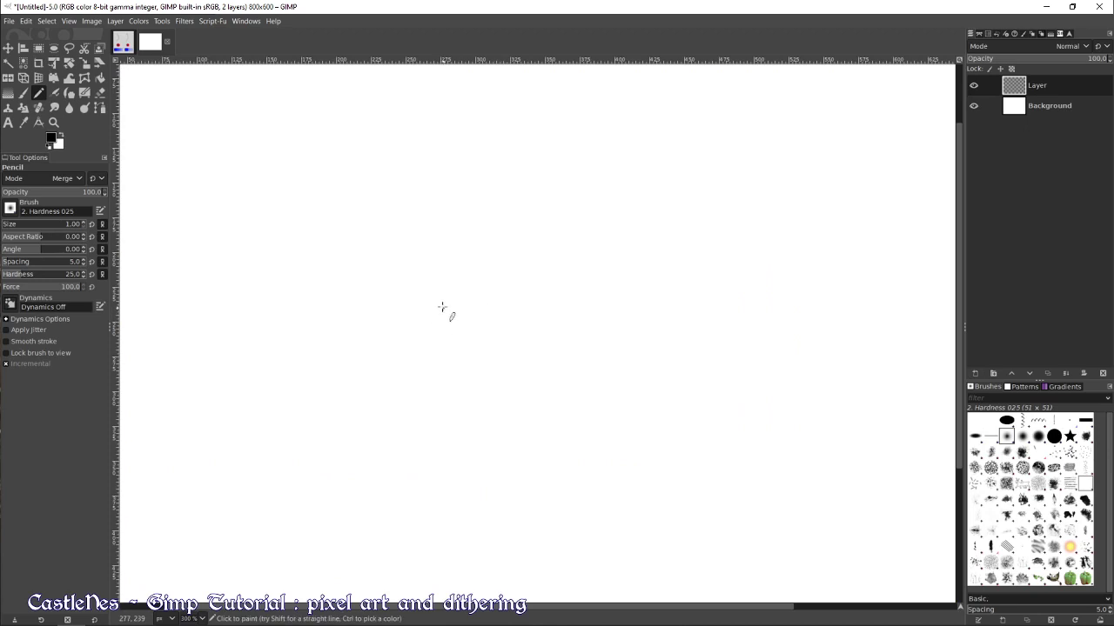
scroll(443, 309, down, 2)
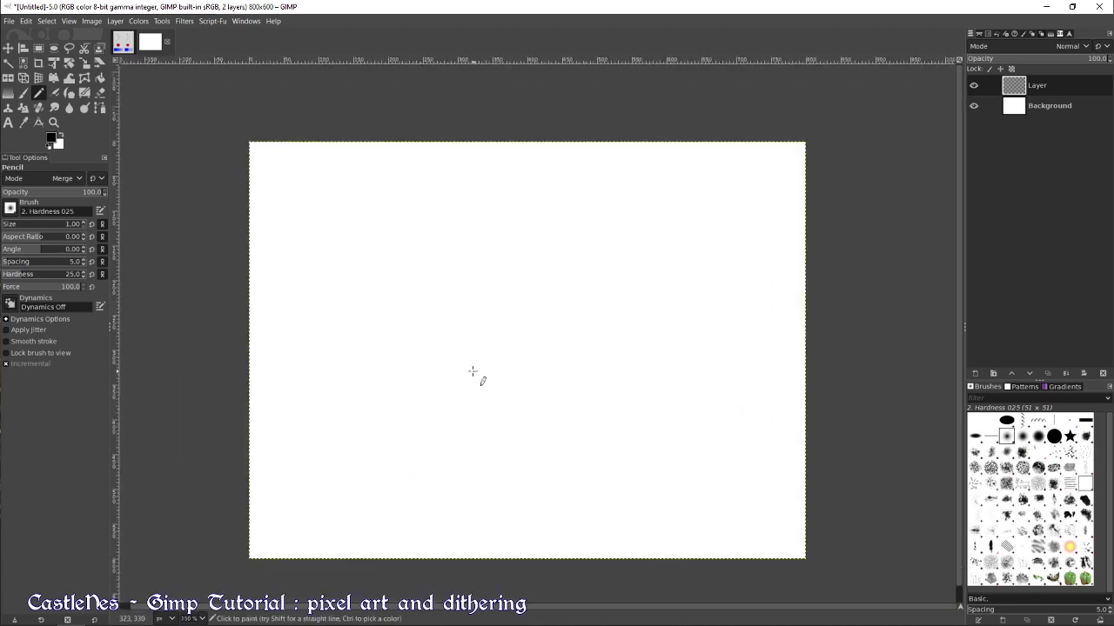
click(517, 211)
mouse_move(439, 274)
mouse_down()
mouse_move(420, 301)
mouse_move(467, 397)
mouse_up()
key(ctrl+z)
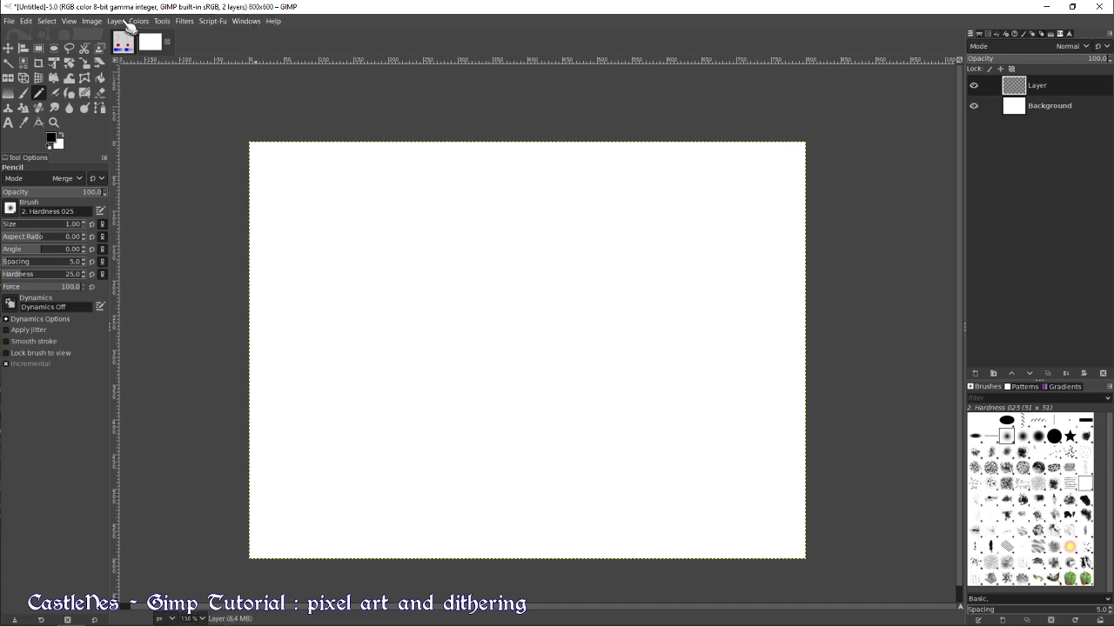
Remove the test dot and paint a large black blob at pencil size 125
click(97, 22)
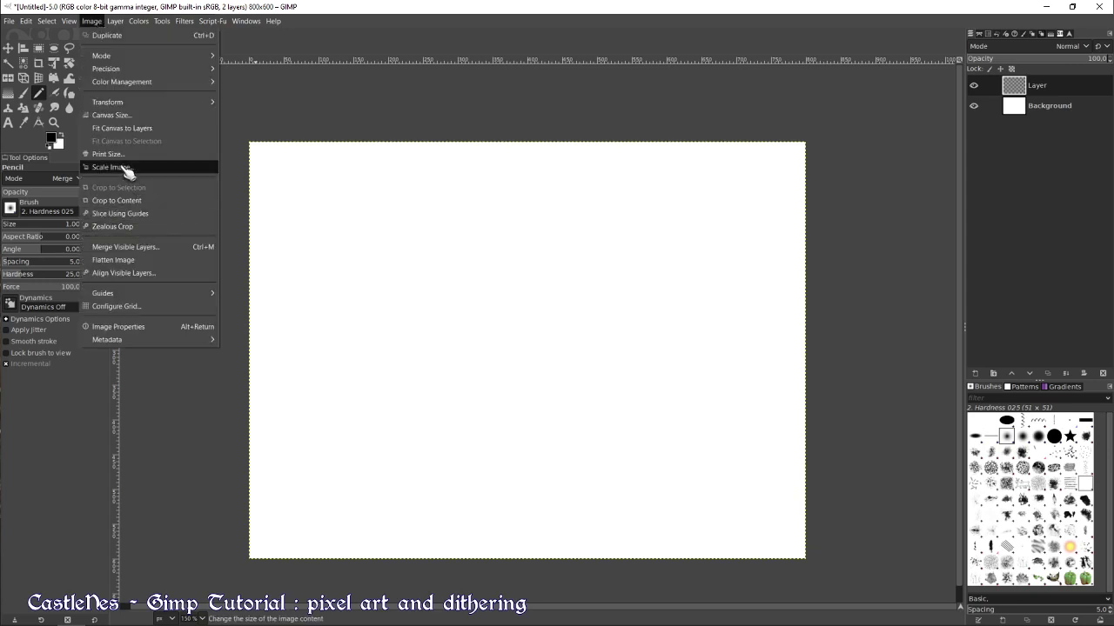
key(ctrl+z)
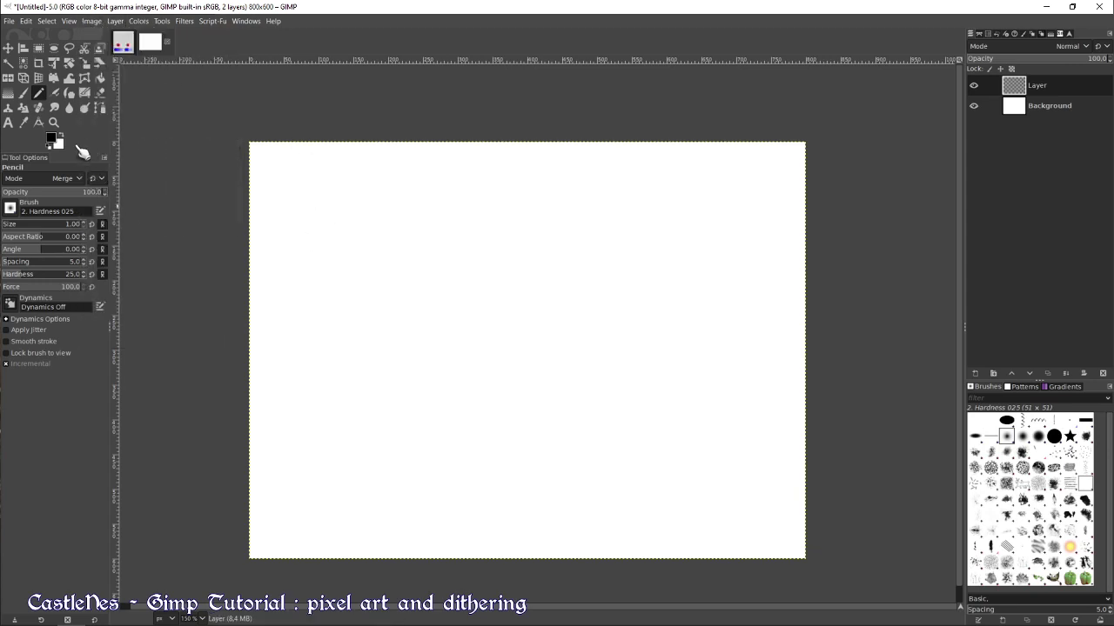
drag(25, 228, 130, 236)
drag(497, 311, 496, 323)
Scale the image to 20 percent, making it 160×120 pixels
click(92, 21)
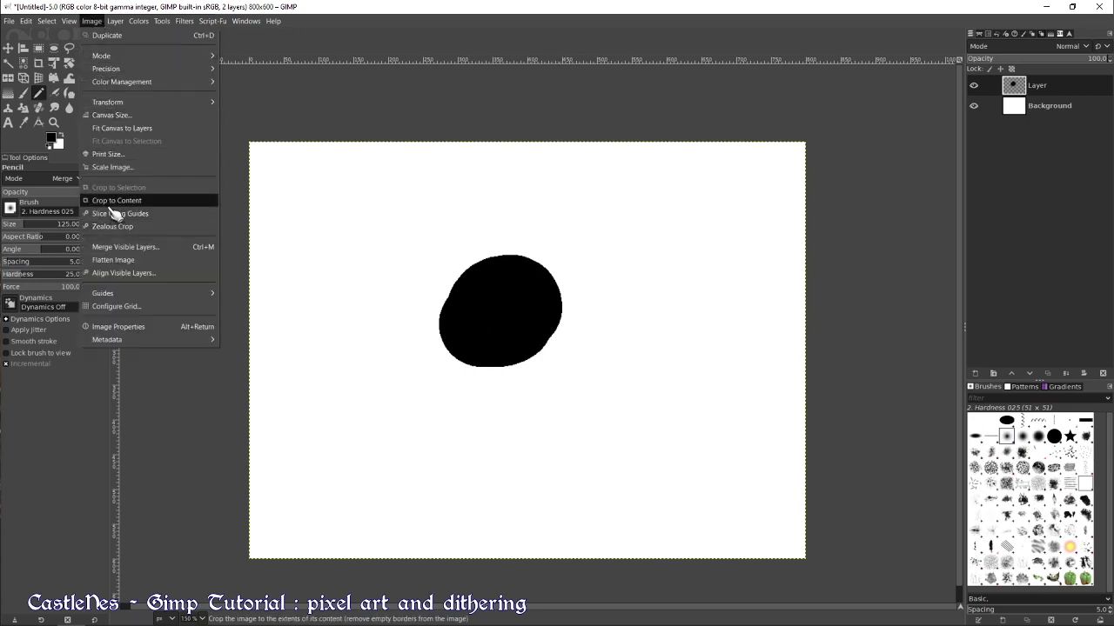
click(113, 167)
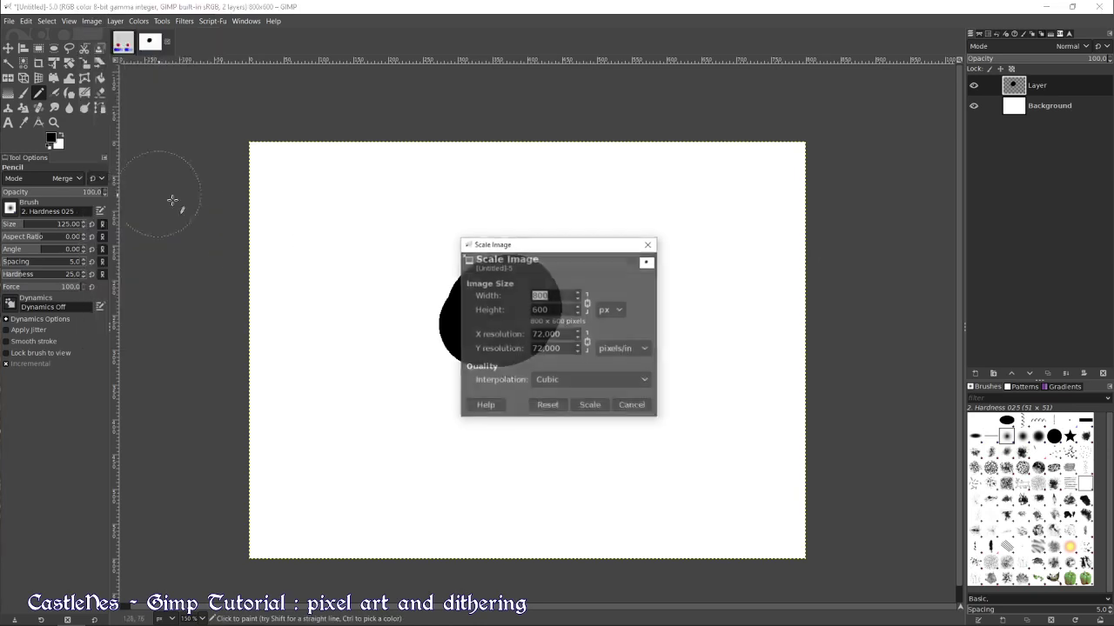
click(609, 312)
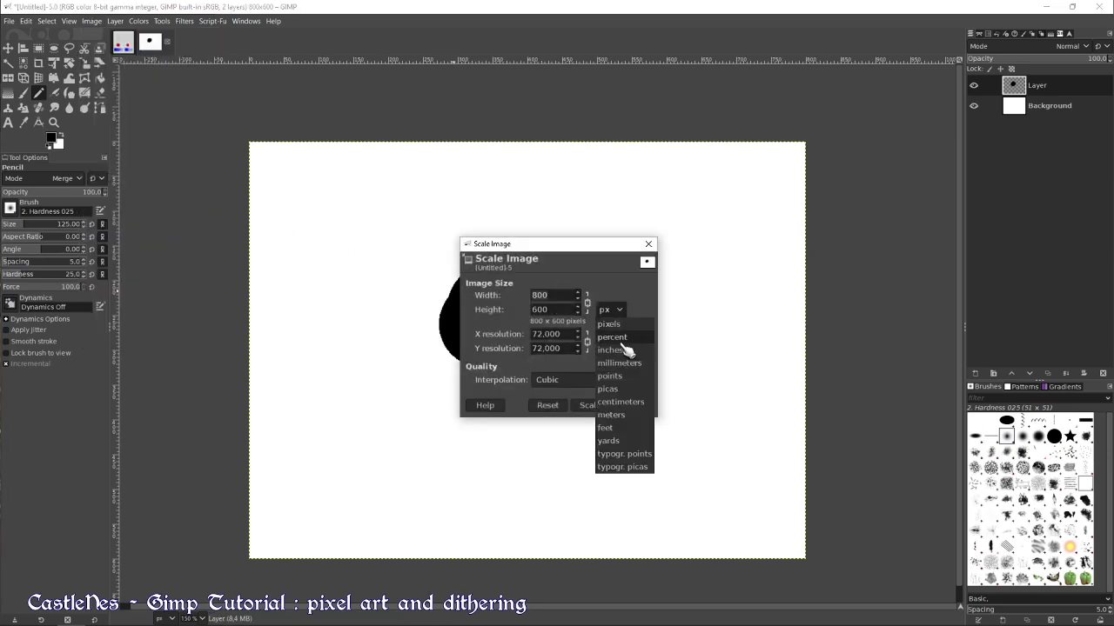
click(611, 339)
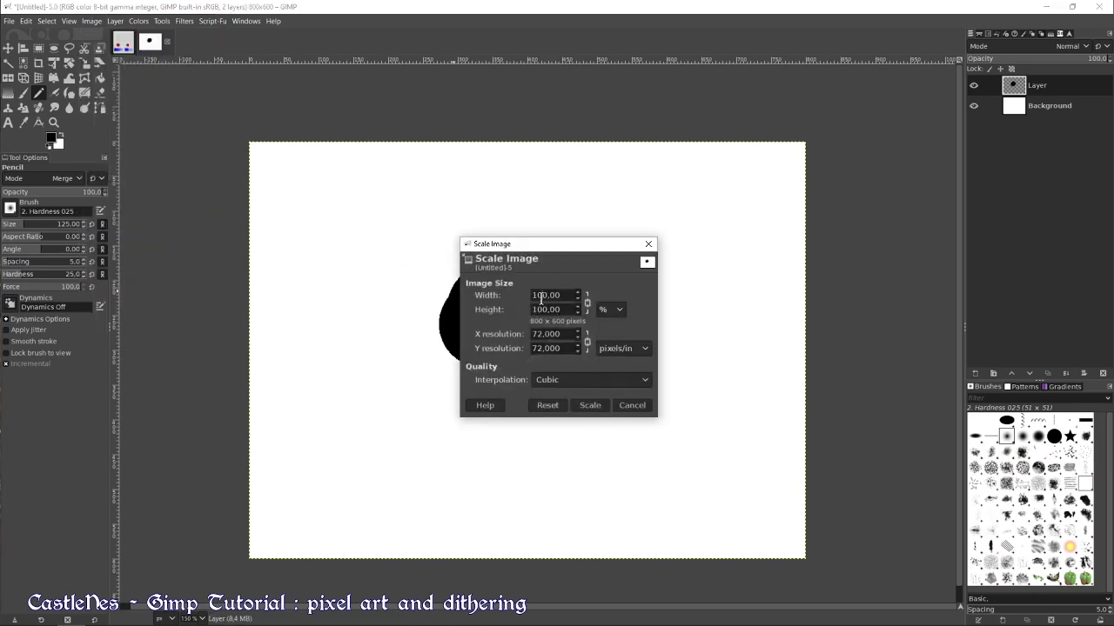
text(2)
click(589, 406)
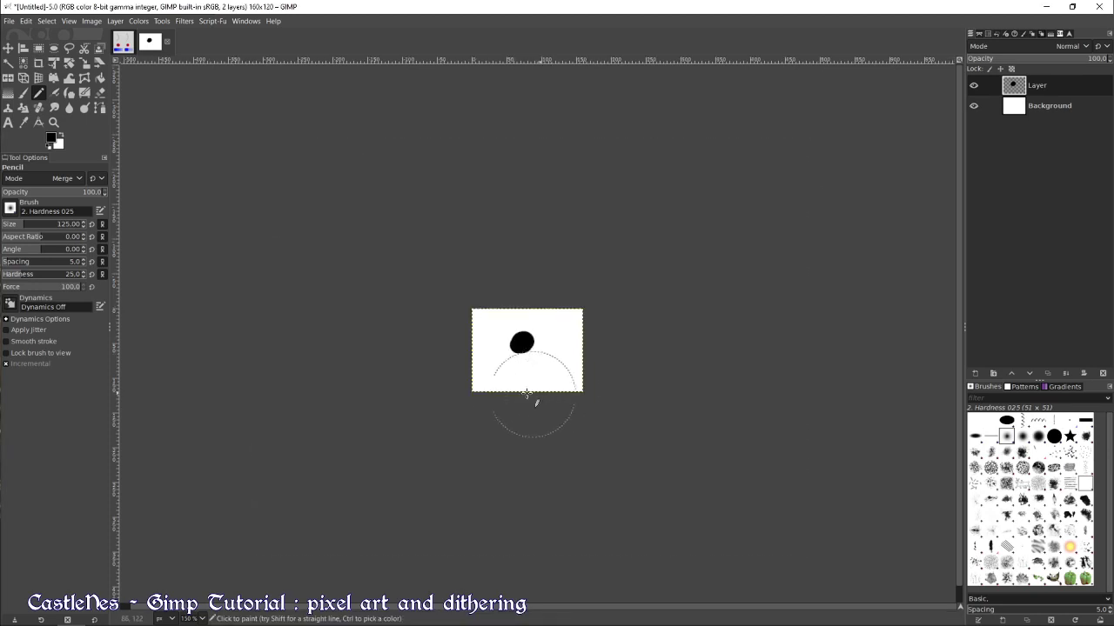
Reduce the pencil size while inspecting the scaled blob
scroll(527, 343, up, 5)
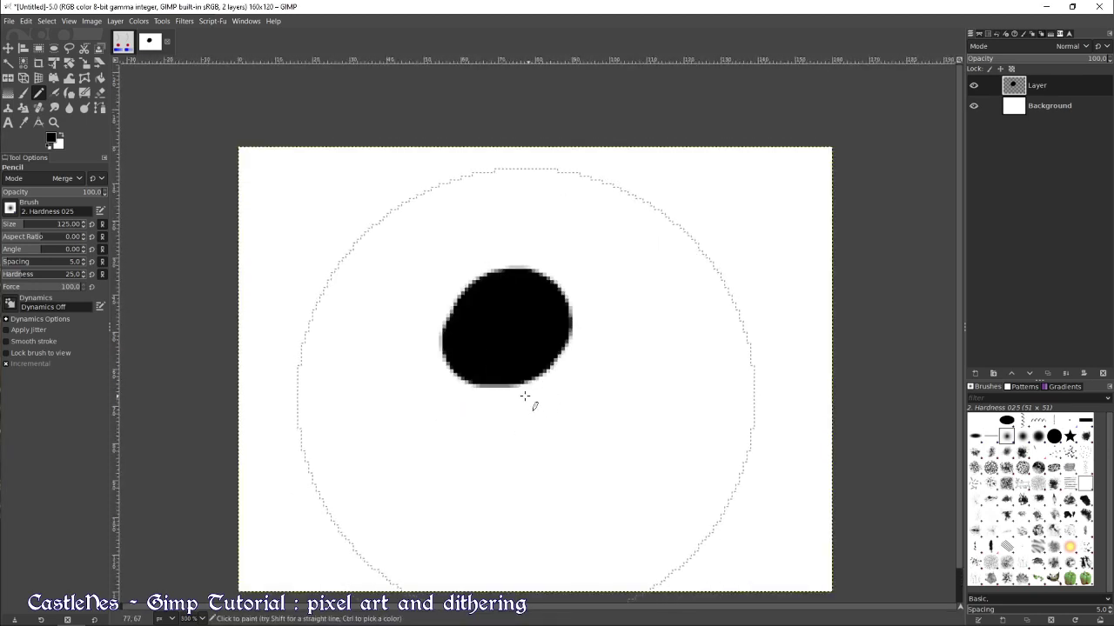
scroll(519, 393, down, 2)
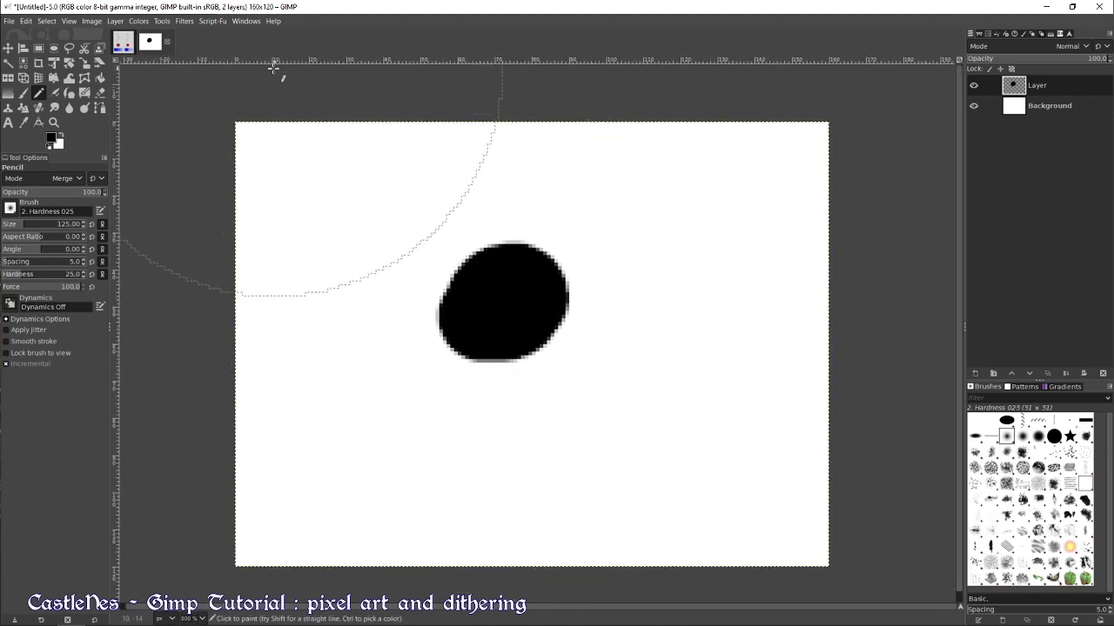
drag(12, 228, 50, 235)
scroll(479, 270, up, 3)
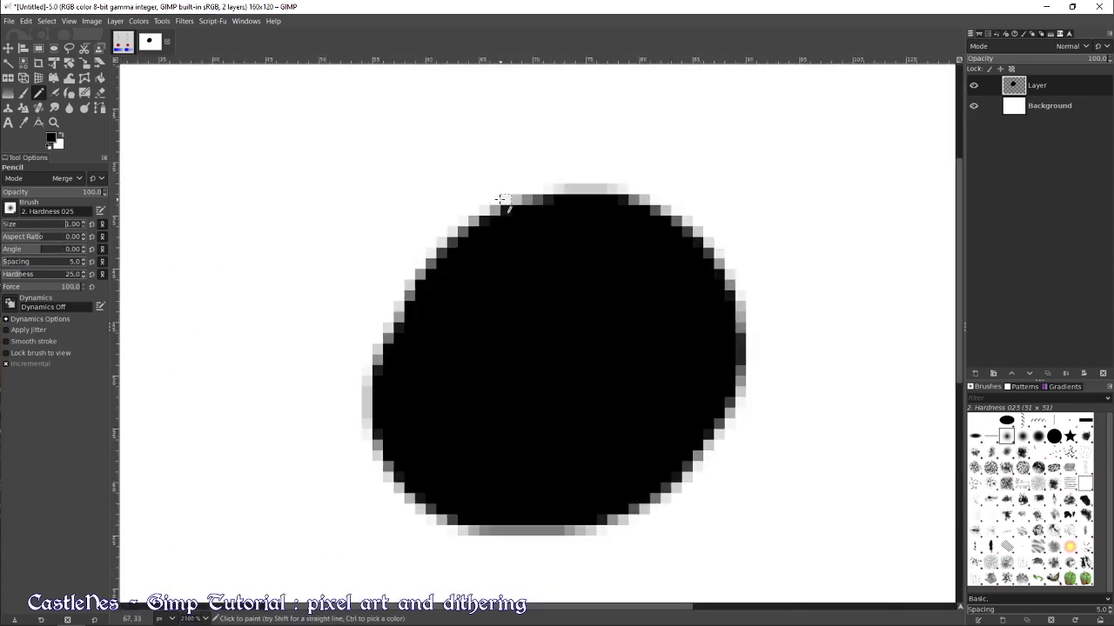
scroll(501, 210, down, 2)
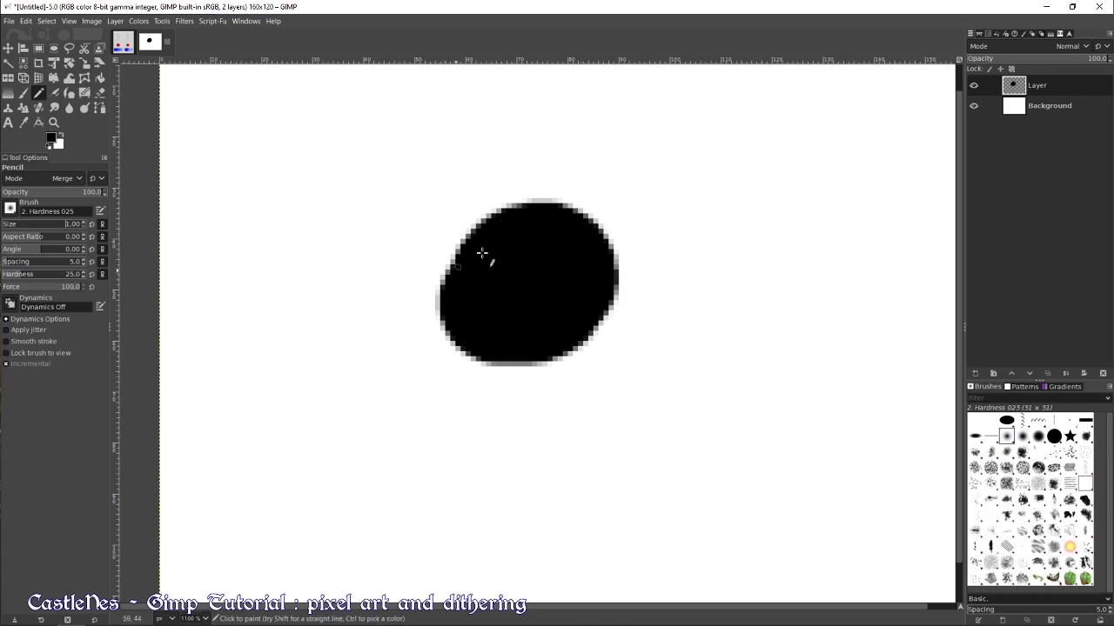
Undo the soft scale and rescale to 20 percent with interpolation None
key(ctrl+z)
scroll(507, 268, down, 3)
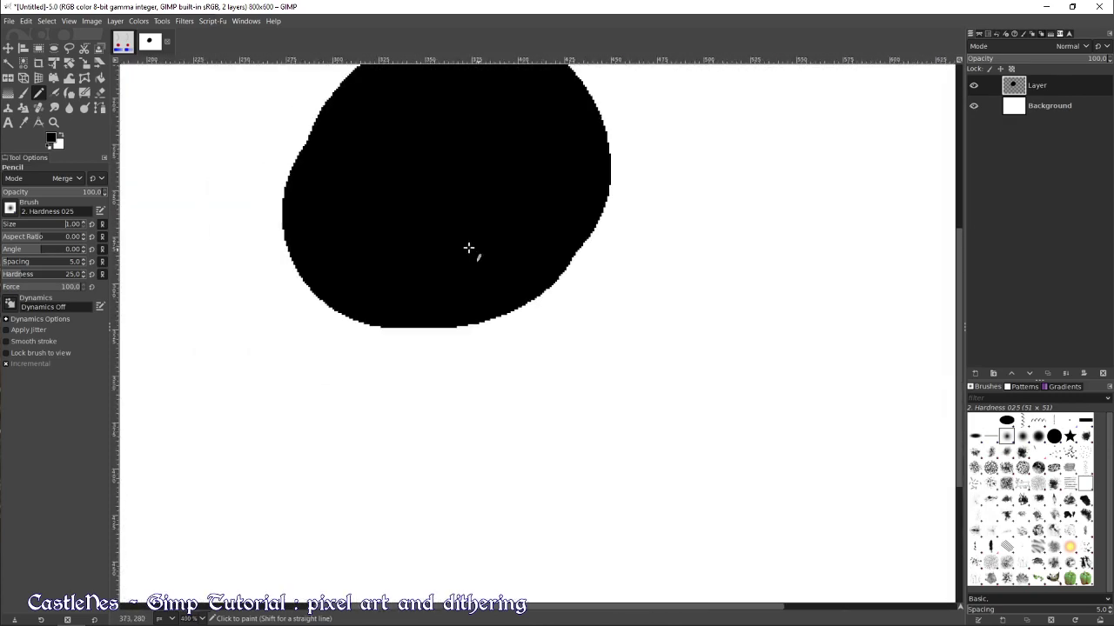
scroll(495, 388, up, 2)
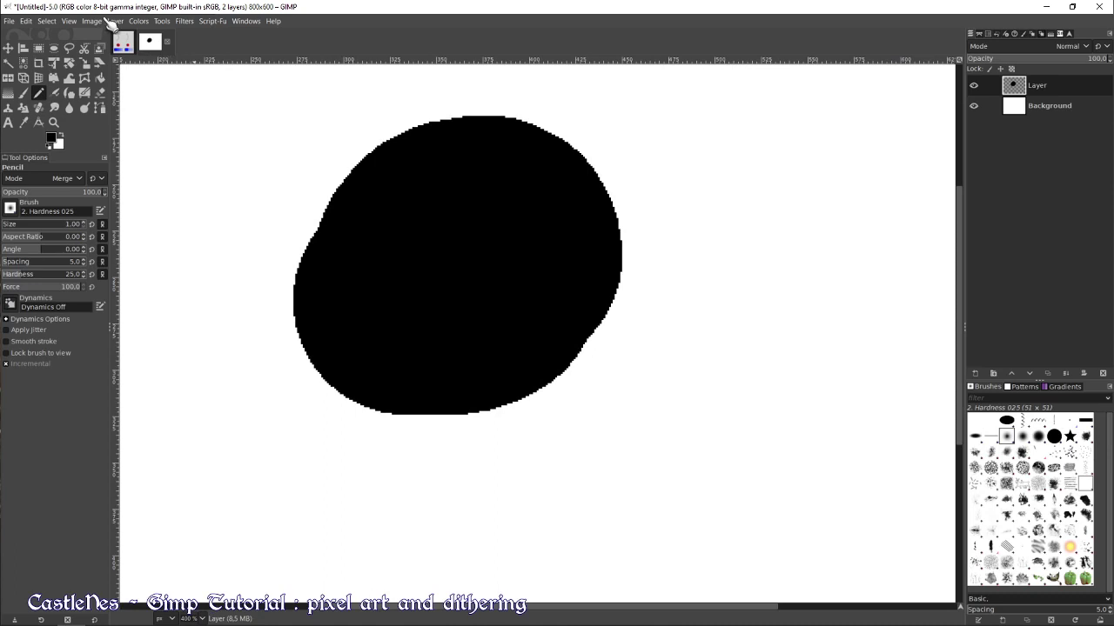
click(96, 21)
click(117, 165)
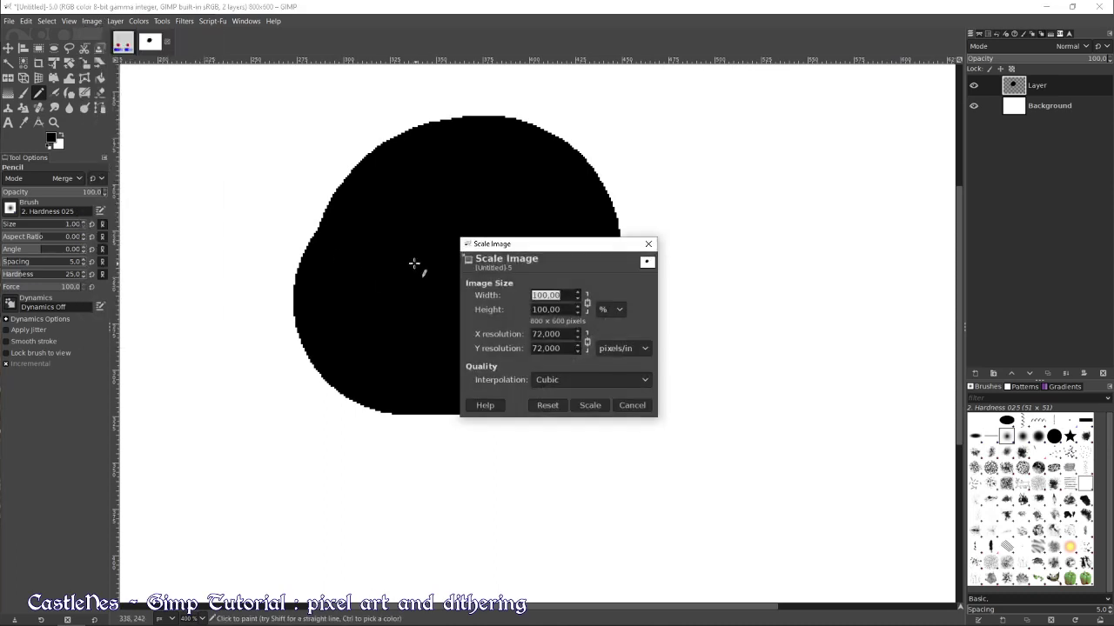
click(578, 381)
click(569, 396)
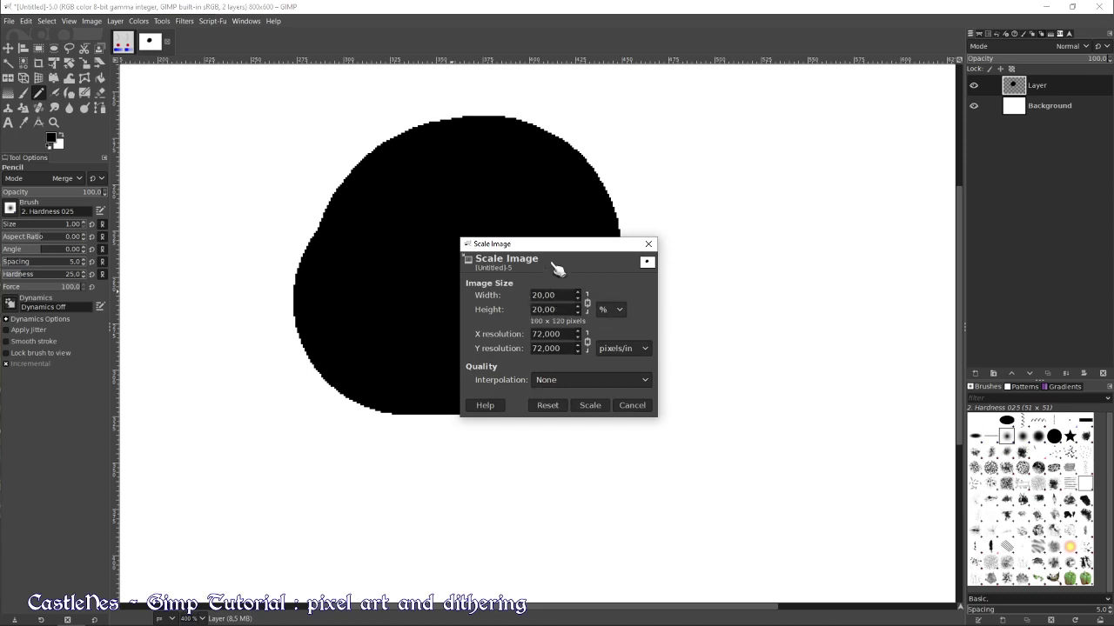
click(587, 406)
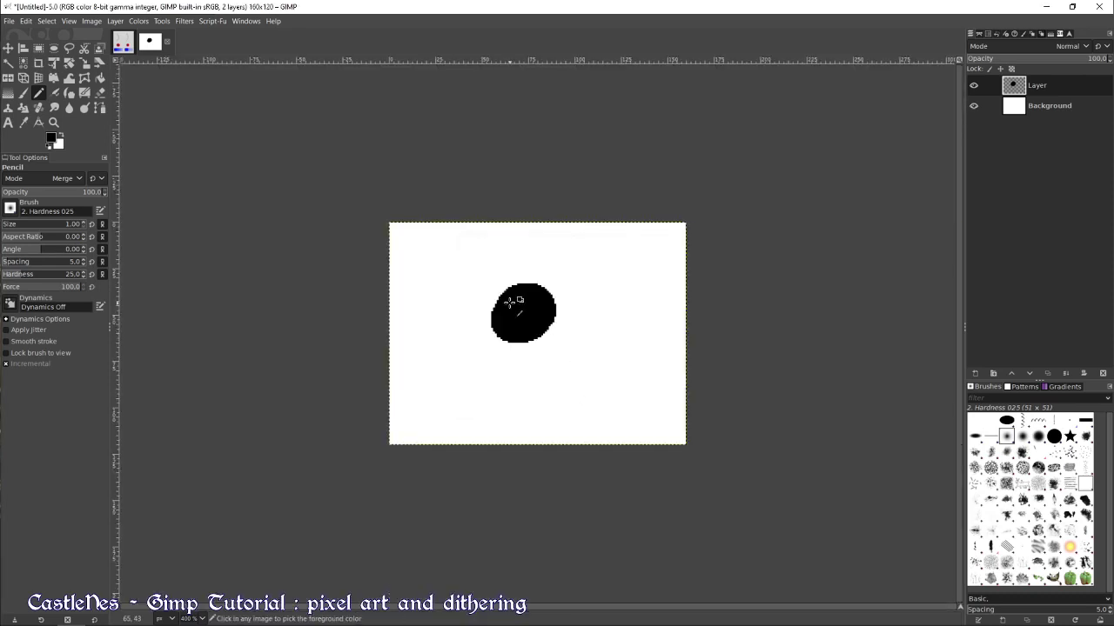
Try shrinking the layer with the Scale tool, then reset it, keeping interpolation None
ctrl+scroll(512, 306, up, 3)
ctrl+scroll(594, 310, down, 4)
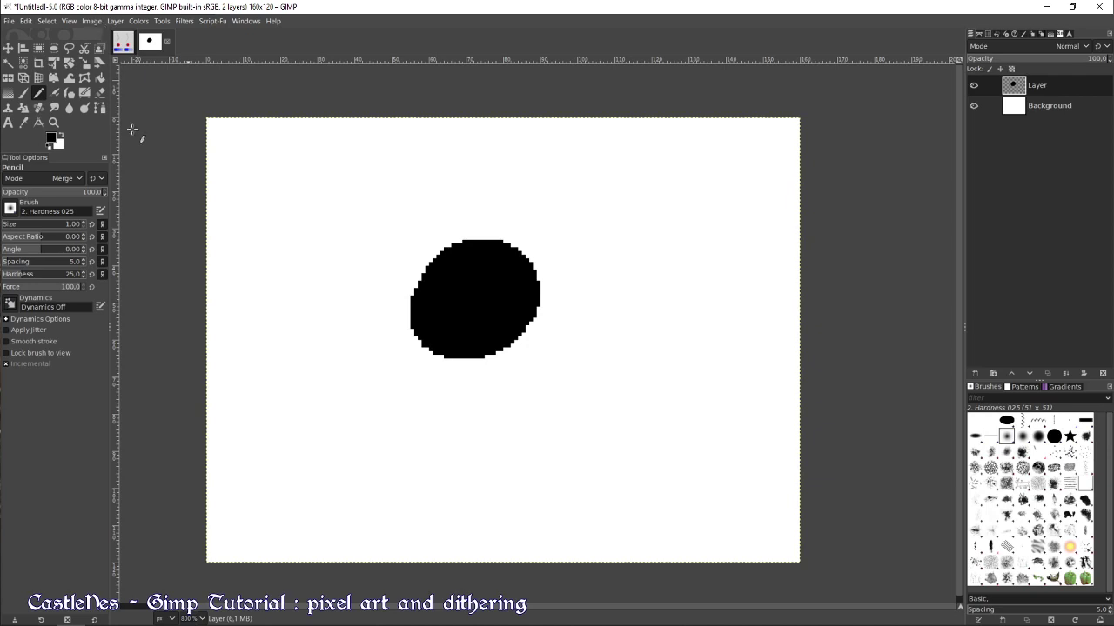
key(shift+s)
click(448, 308)
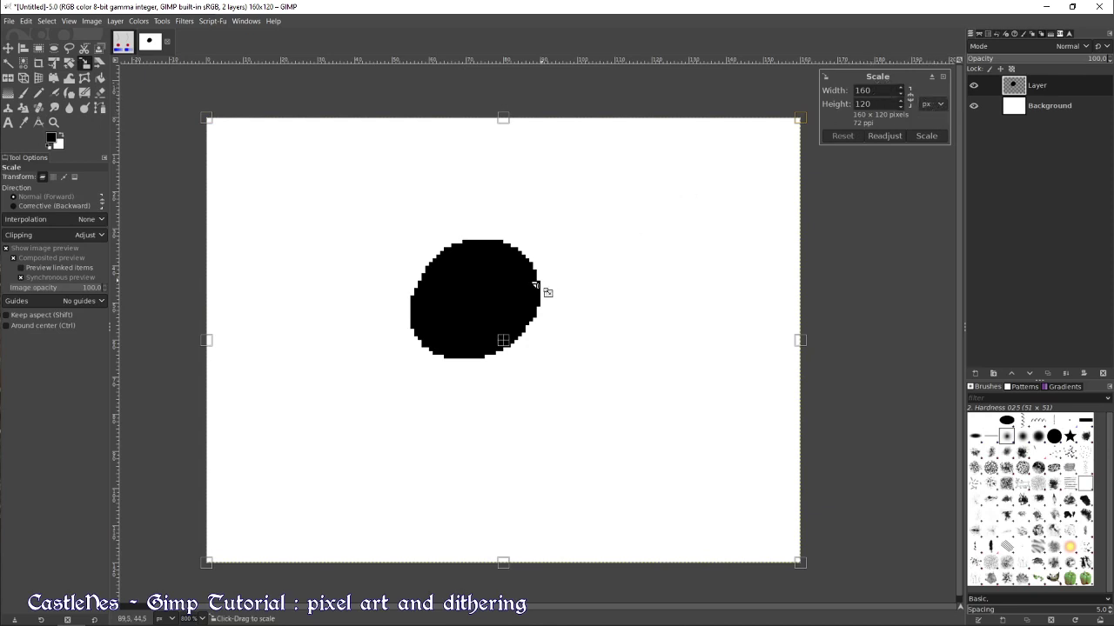
mouse_move(542, 290)
mouse_down()
mouse_move(577, 250)
mouse_move(384, 403)
mouse_move(666, 224)
mouse_move(552, 306)
mouse_up()
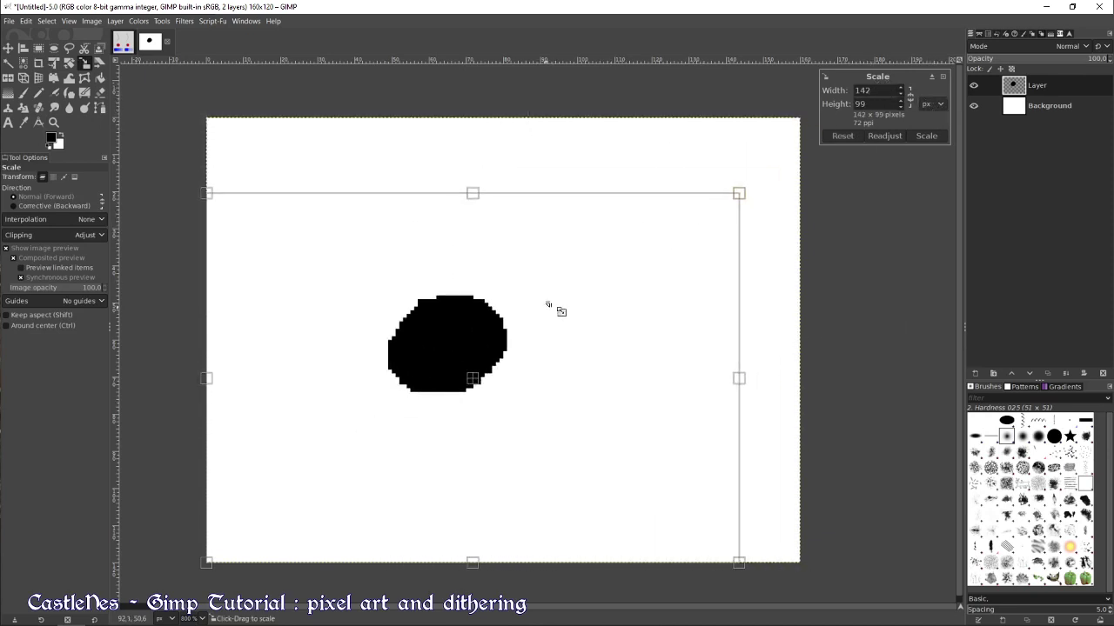
click(842, 136)
click(33, 222)
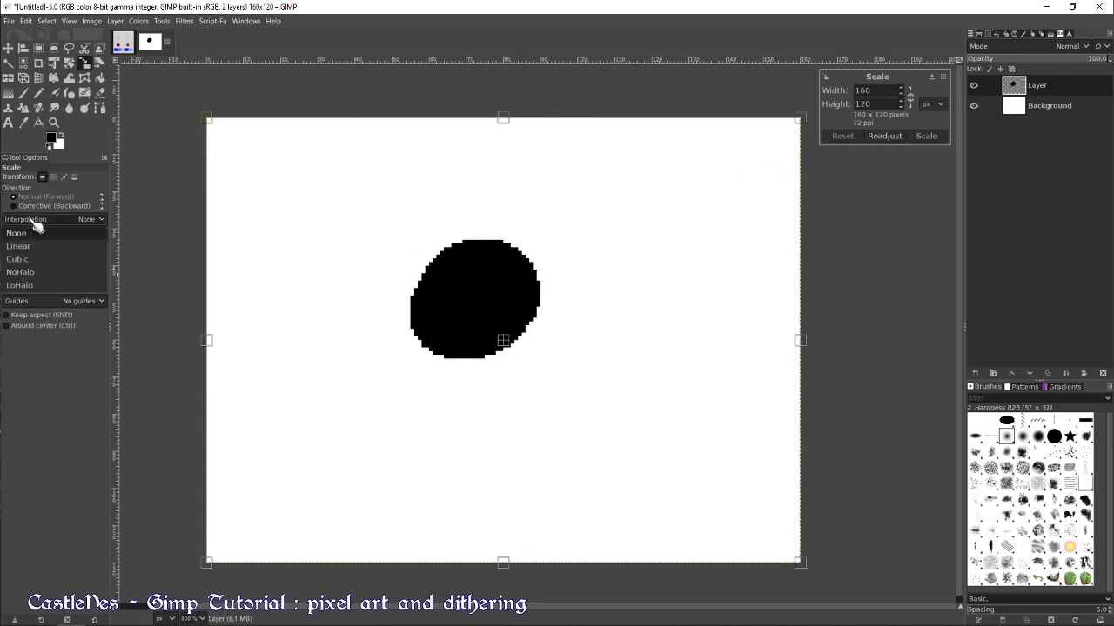
click(33, 224)
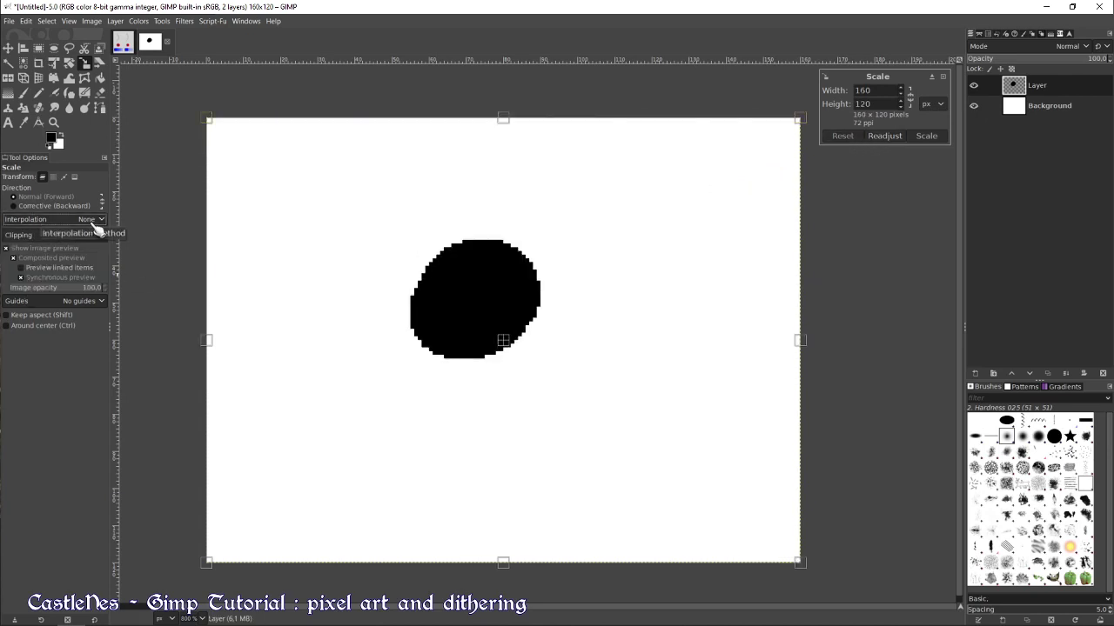
click(96, 223)
click(75, 223)
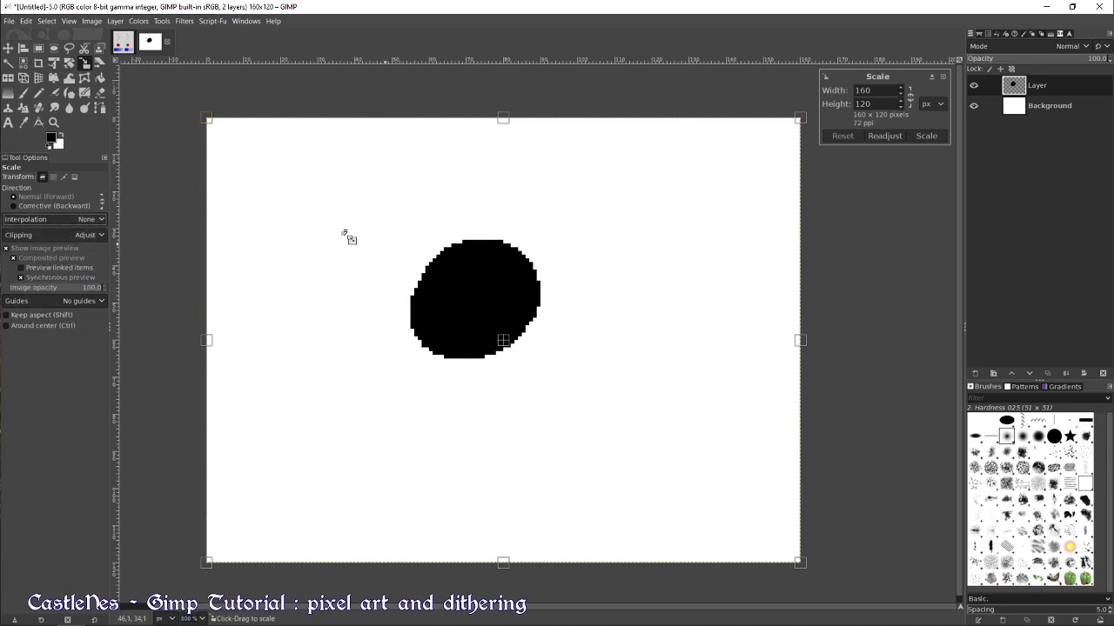
click(38, 48)
Sketch one-pixel pencil curves left of, above, right of and below the blob
key(n)
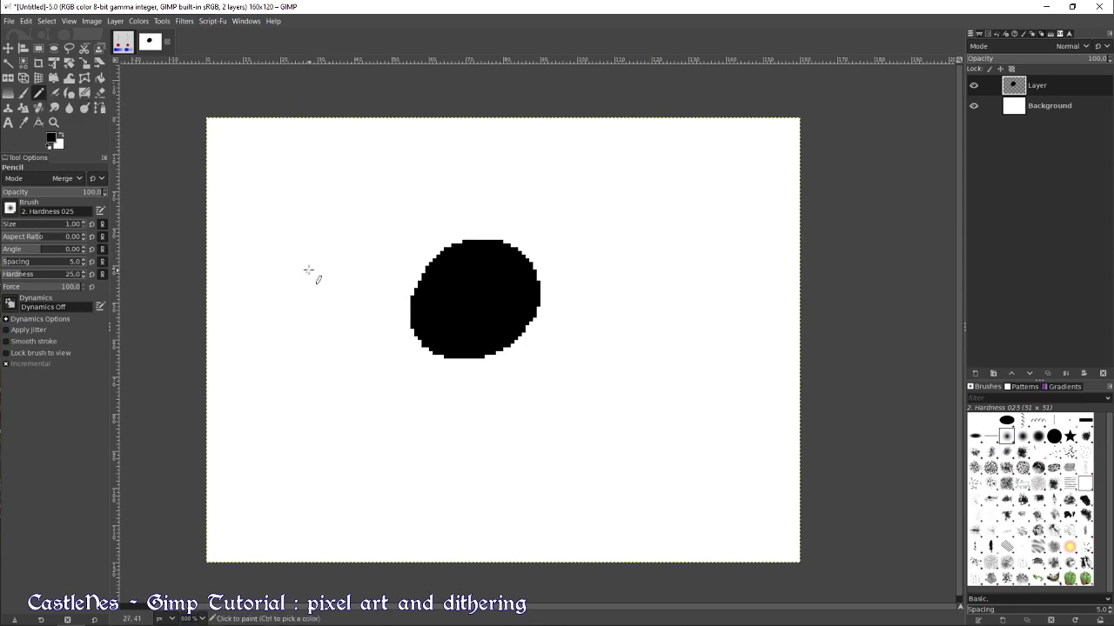
mouse_move(308, 271)
mouse_down()
mouse_move(383, 201)
mouse_move(404, 212)
mouse_move(382, 253)
mouse_move(337, 278)
mouse_move(357, 394)
mouse_up()
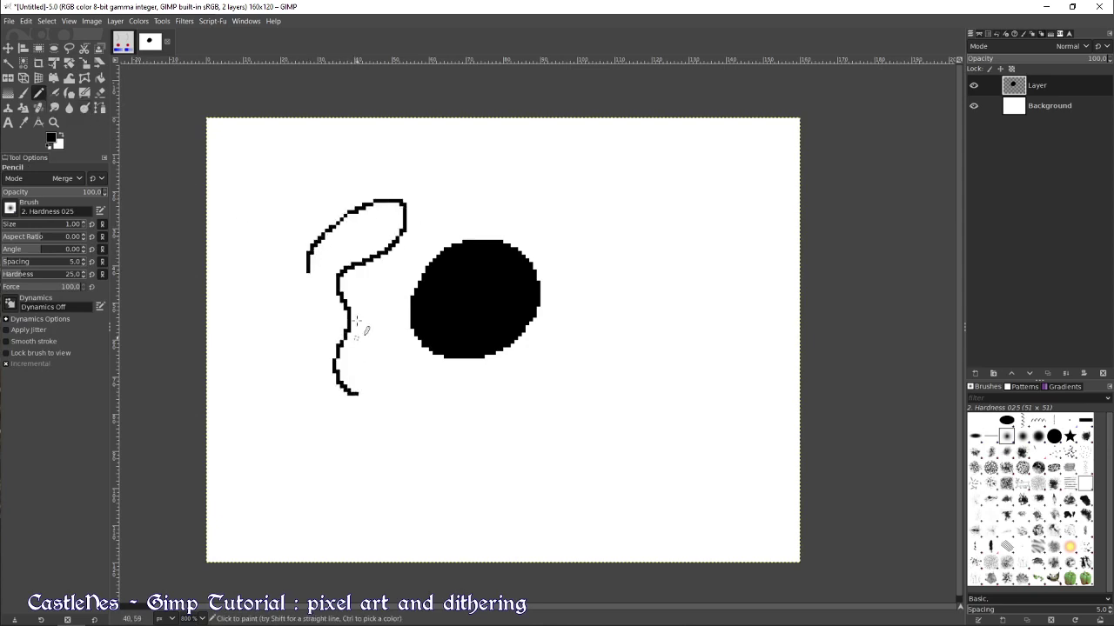
scroll(356, 322, up, 3)
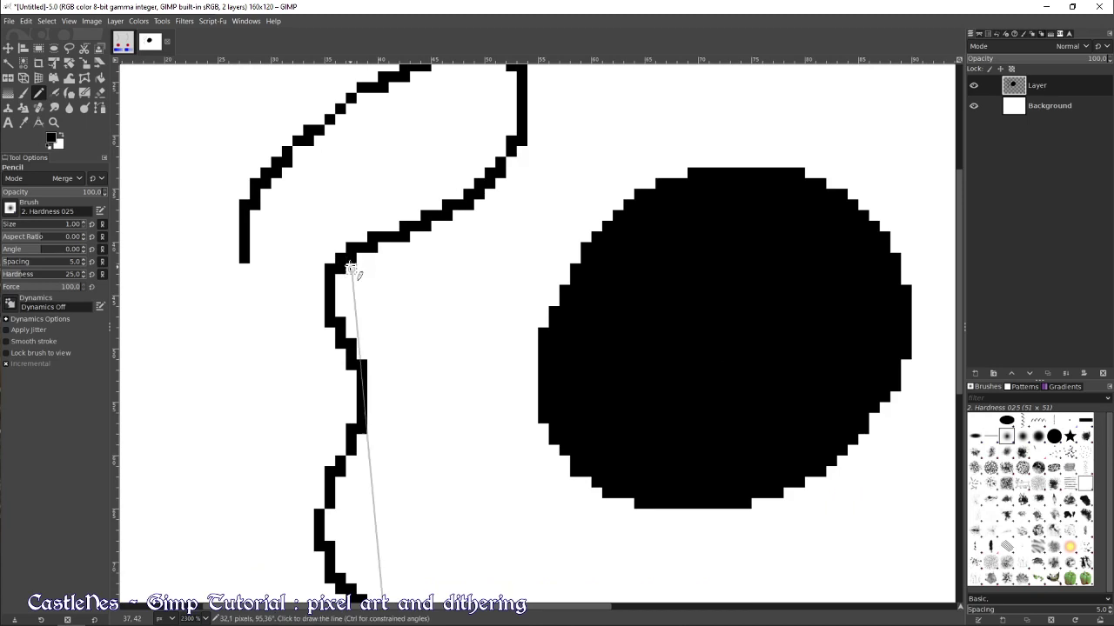
key(shift+e)
scroll(344, 252, up, 2)
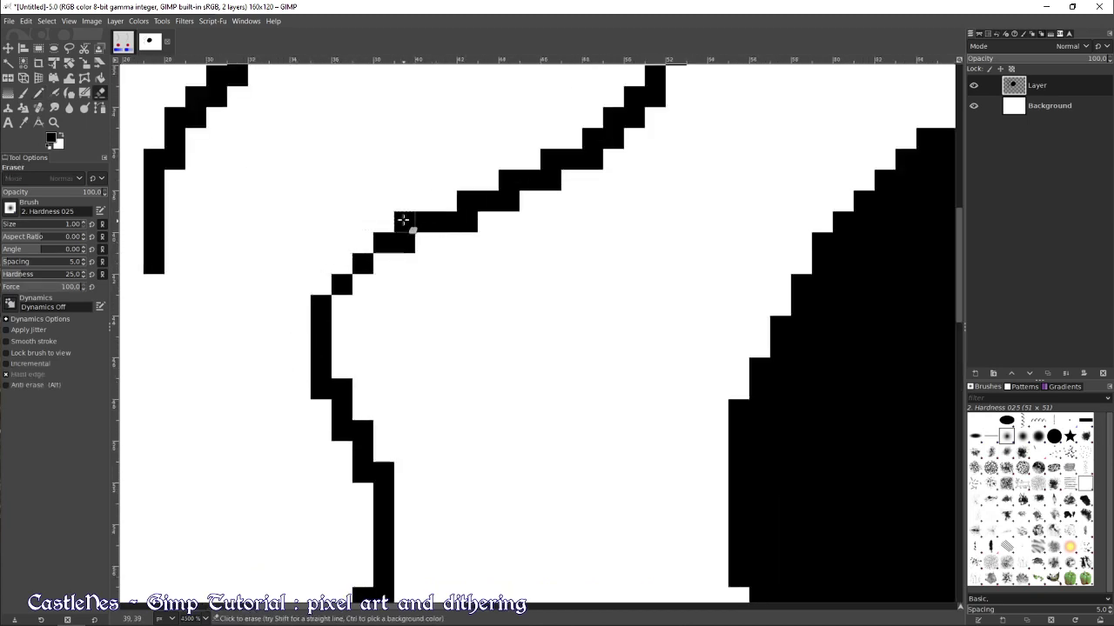
scroll(543, 267, down, 1)
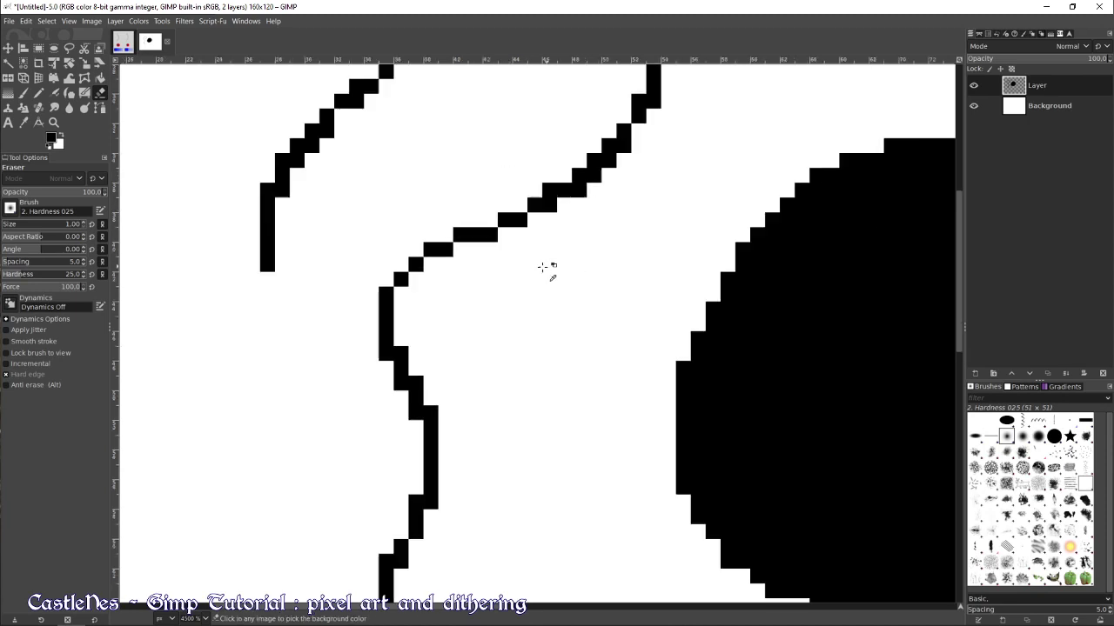
scroll(543, 267, down, 4)
key(n)
scroll(497, 287, right, 3)
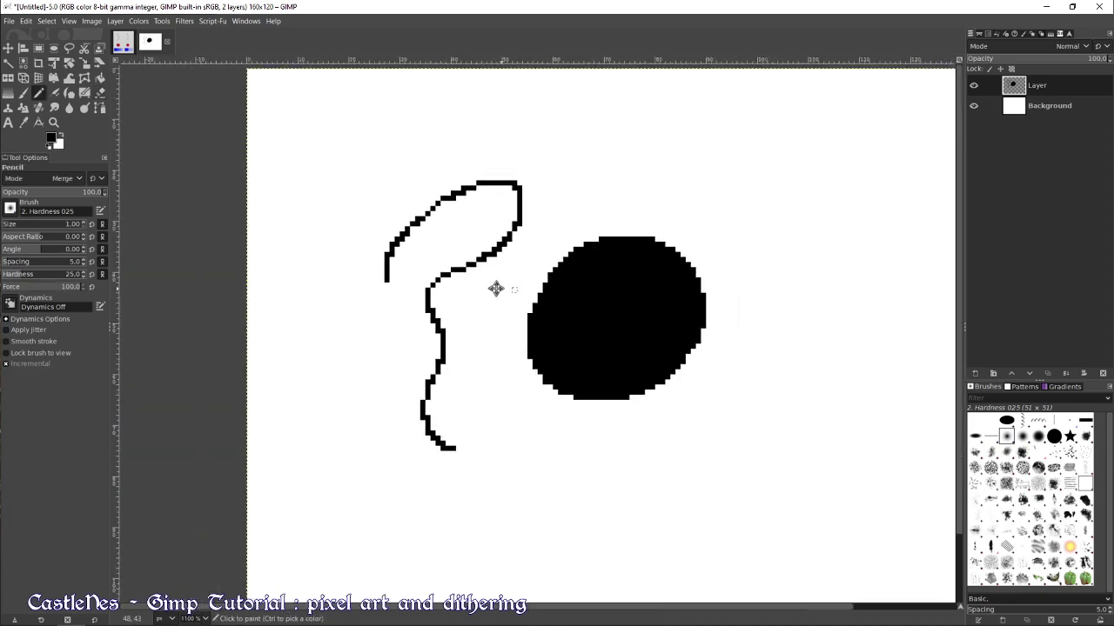
click(512, 155)
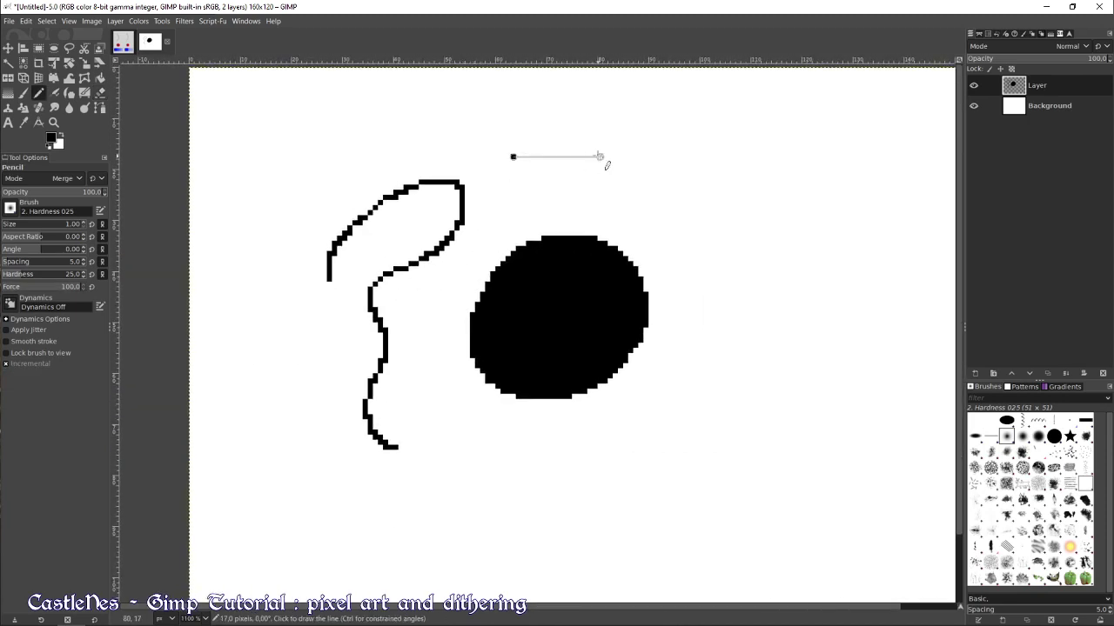
mouse_move(513, 158)
mouse_down()
mouse_move(685, 174)
mouse_move(702, 215)
mouse_up()
mouse_move(692, 268)
mouse_down()
mouse_move(702, 350)
mouse_move(696, 373)
mouse_move(620, 419)
mouse_move(613, 442)
mouse_move(633, 467)
mouse_move(685, 469)
mouse_up()
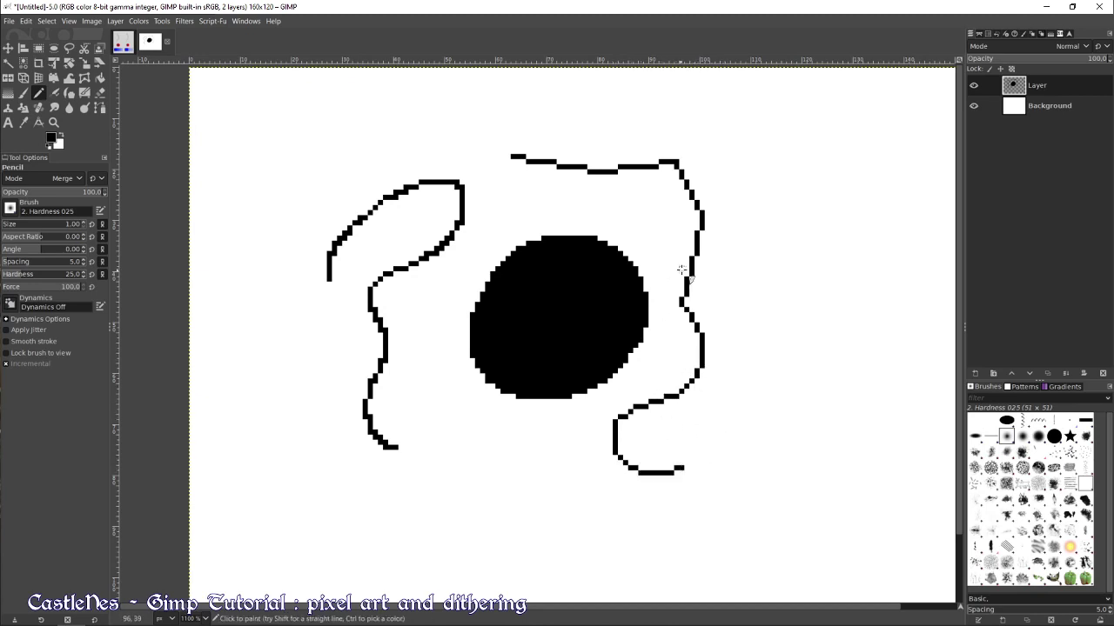
Erase stray pixels on the lower curve and redraw it as a clean staircase
scroll(653, 449, up, 3)
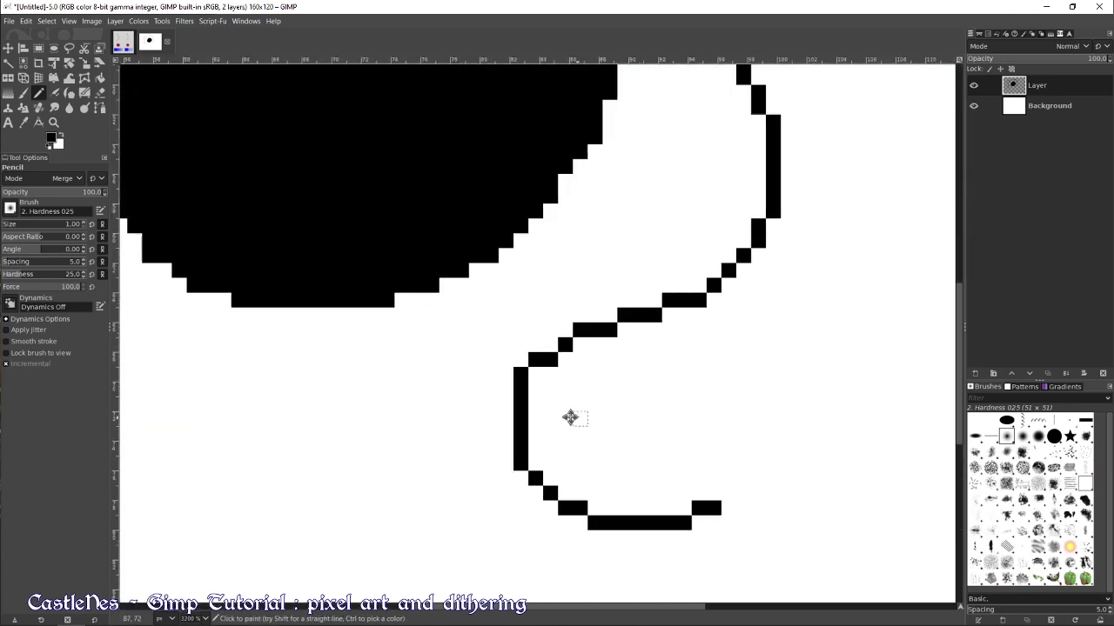
key(shift+e)
drag(480, 364, 465, 397)
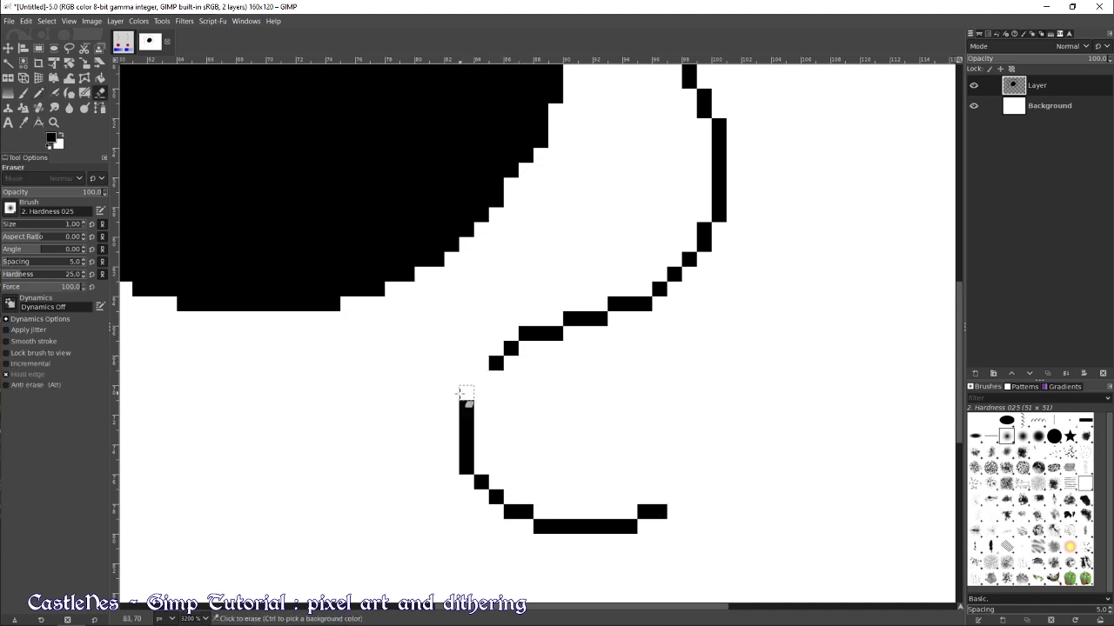
click(466, 407)
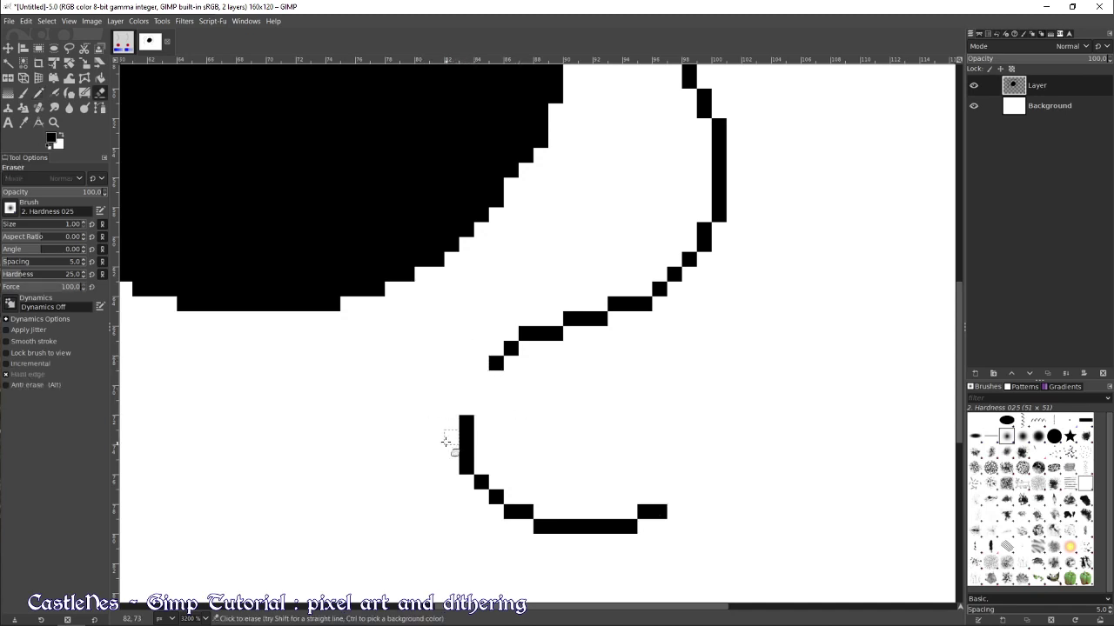
key(n)
click(465, 406)
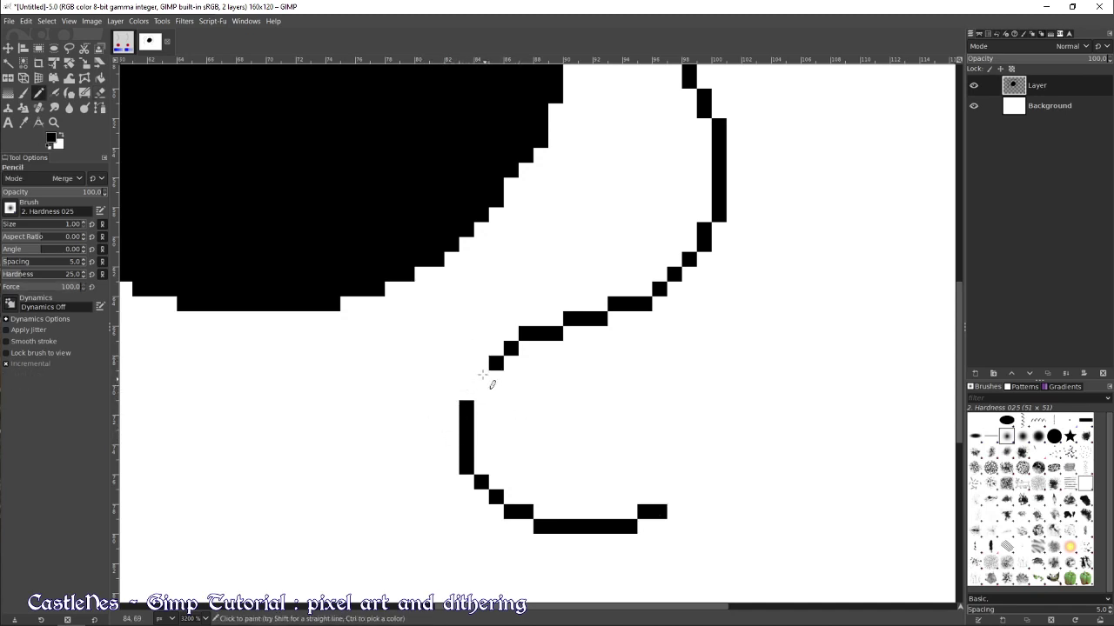
drag(481, 378, 466, 392)
Select the area around the drawing and delete it, leaving the layer empty
ctrl+scroll(556, 435, down, 3)
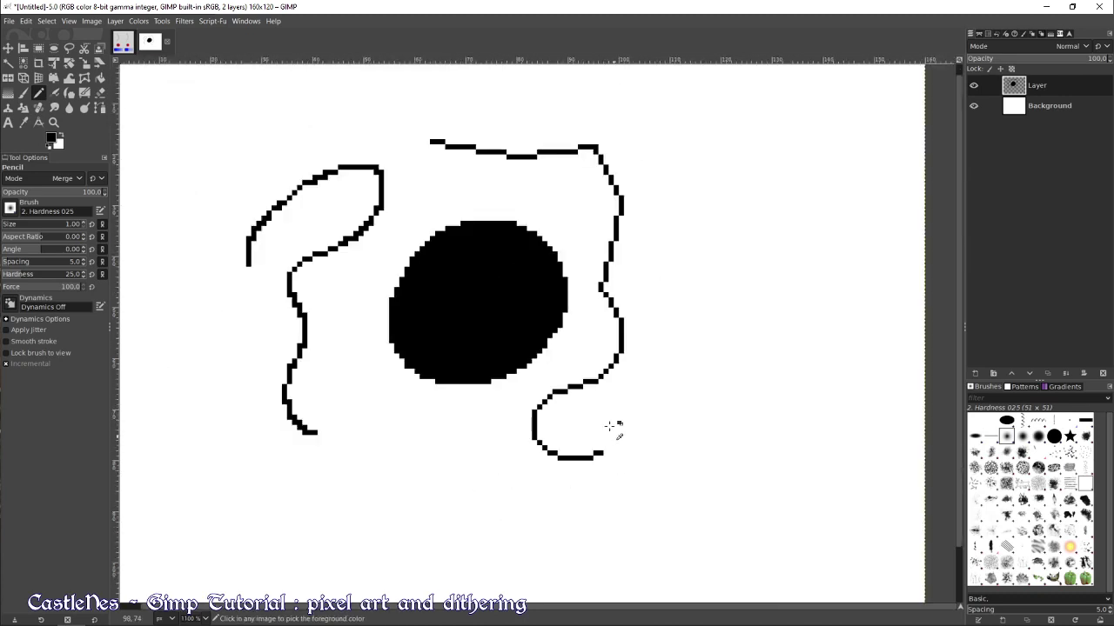
ctrl+scroll(600, 287, down, 3)
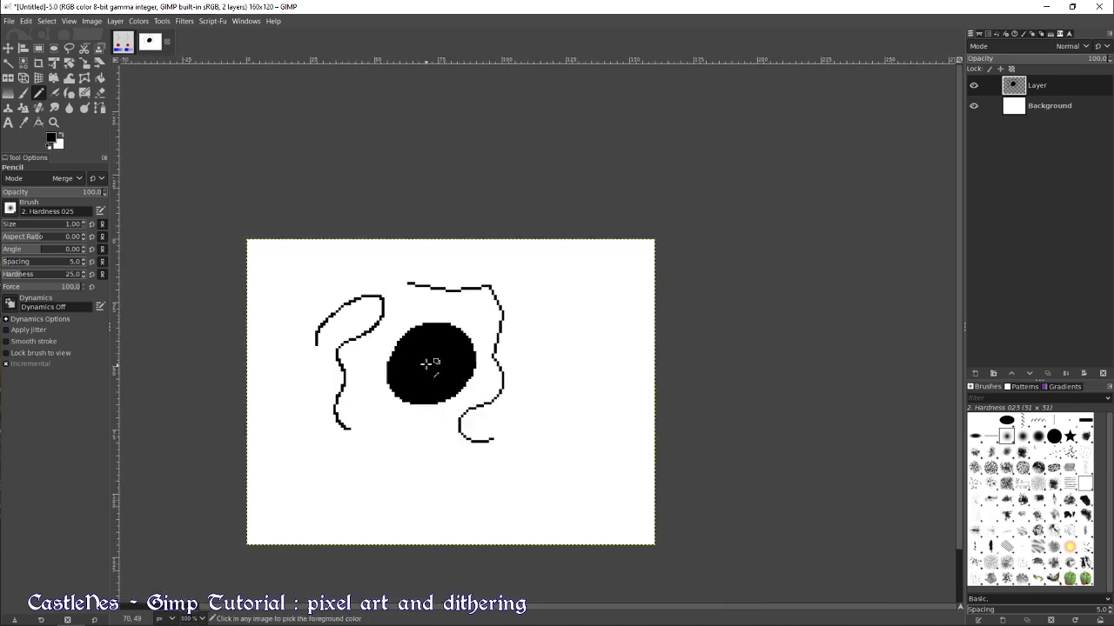
key(r)
mouse_move(350, 194)
mouse_down()
mouse_move(641, 422)
mouse_move(643, 443)
mouse_up()
key(Delete)
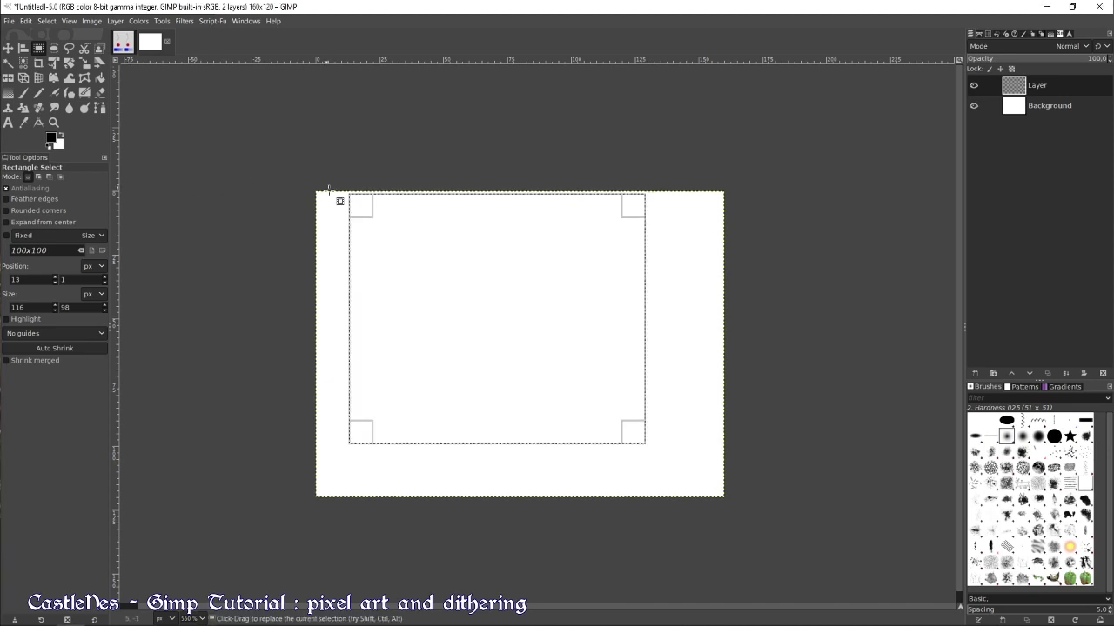
Deselect, zoom in and pencil a two-row checker strip of single black pixels
click(222, 202)
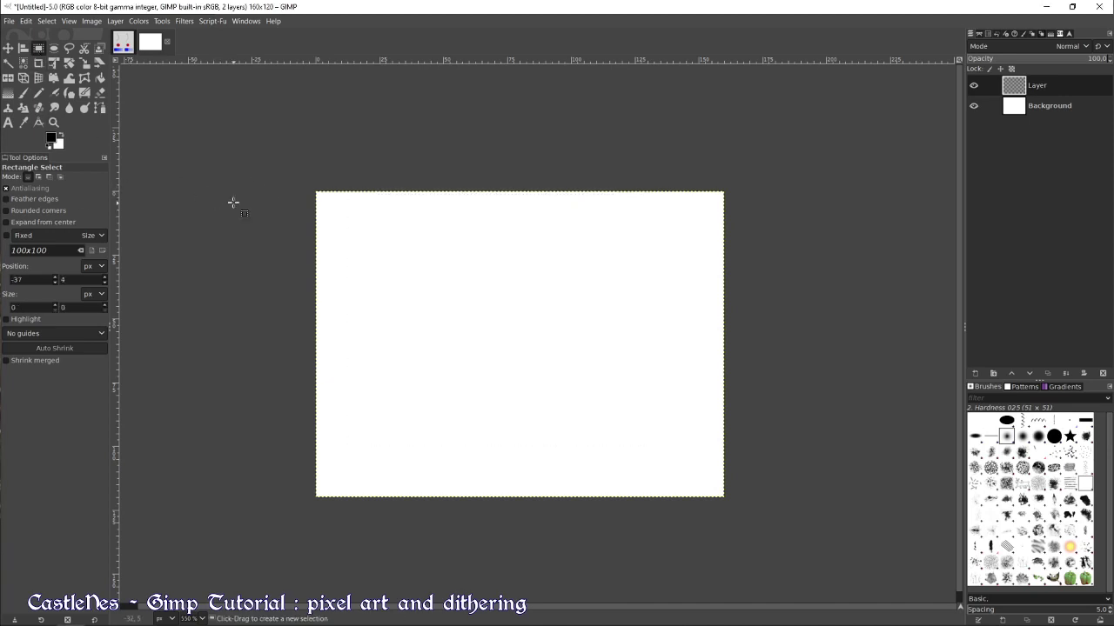
scroll(464, 330, up, 2)
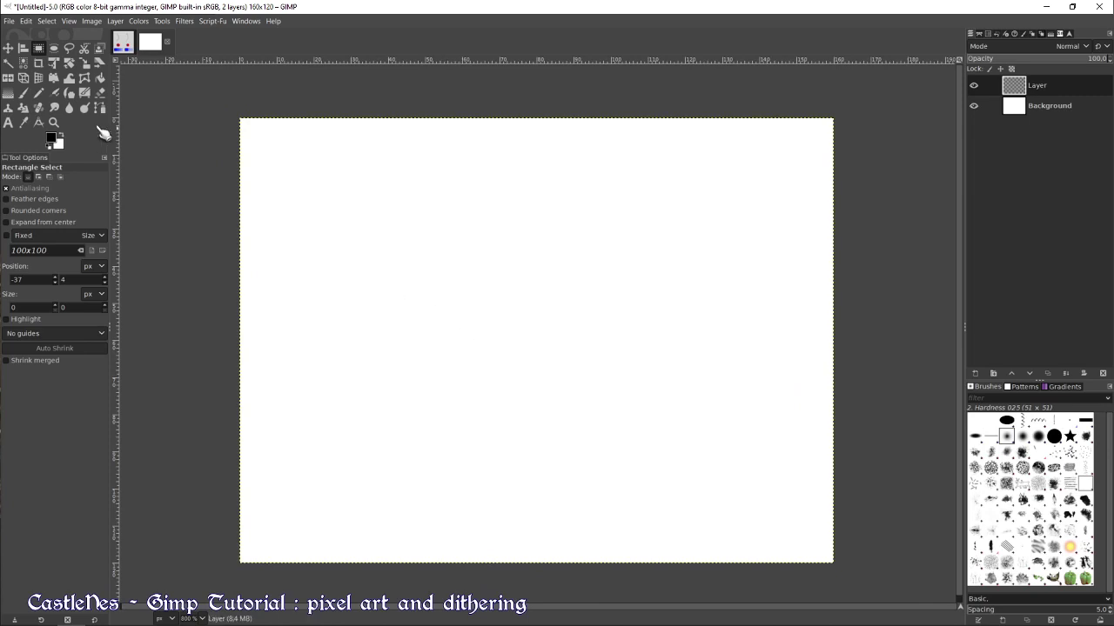
click(23, 93)
scroll(437, 291, up, 2)
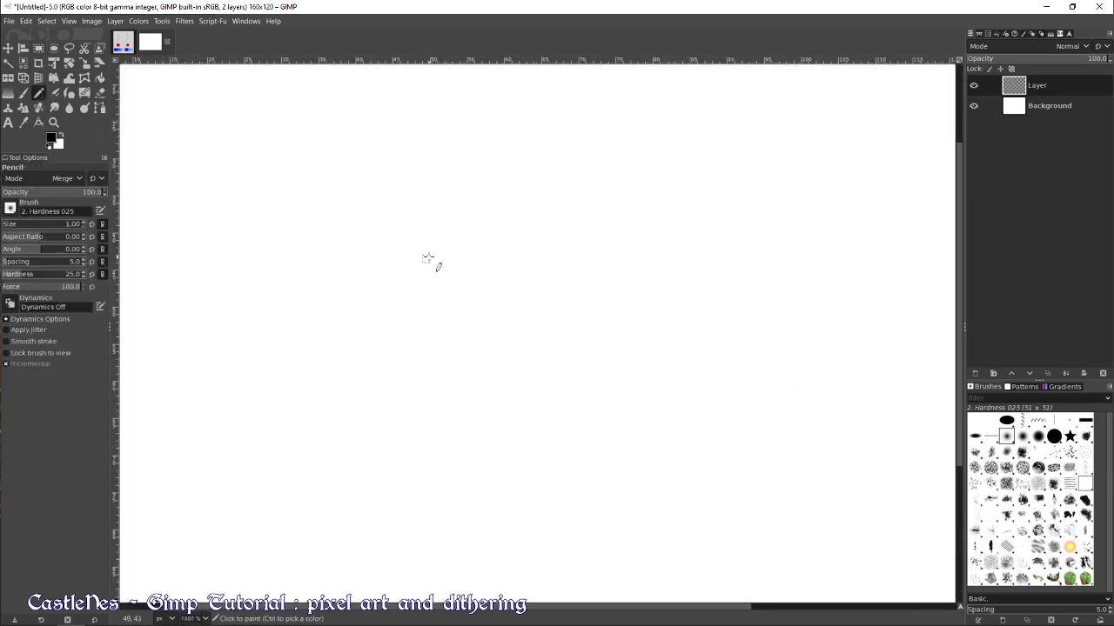
click(426, 259)
scroll(435, 264, up, 2)
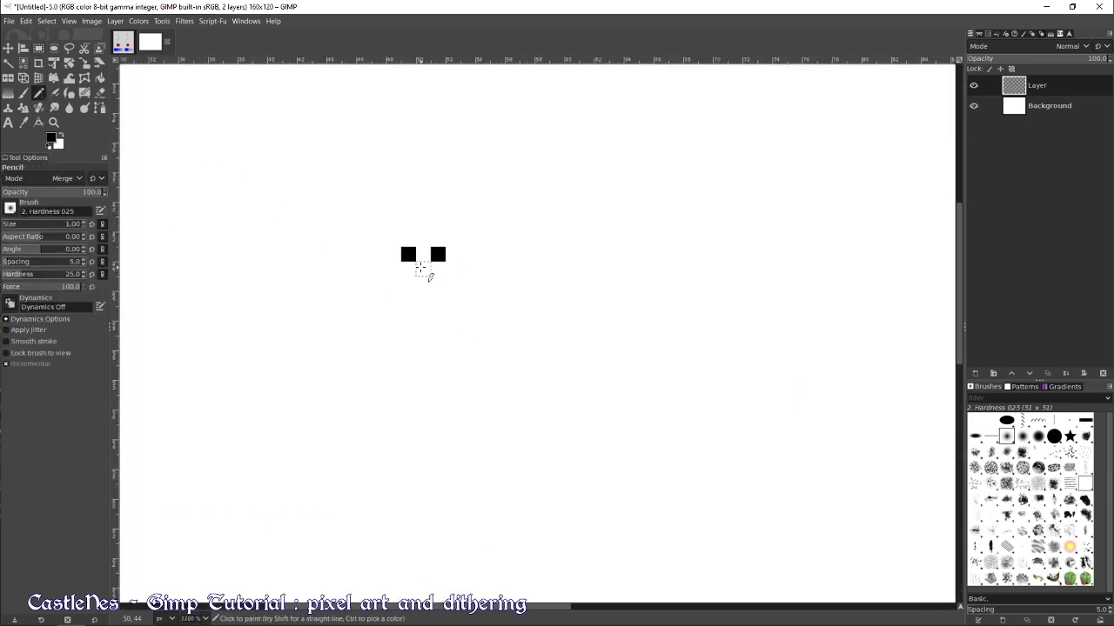
click(423, 269)
click(452, 268)
click(467, 254)
click(482, 269)
click(497, 254)
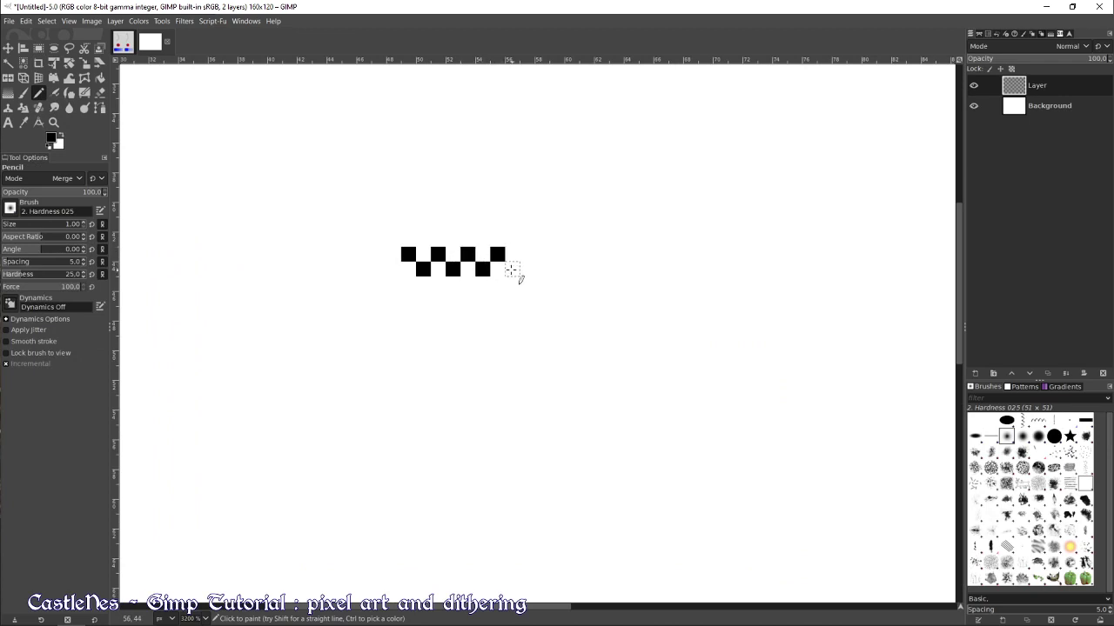
Select the checker strip, copy it and paste a copy
key(r)
drag(399, 242, 514, 331)
key(ctrl+c)
key(ctrl+v)
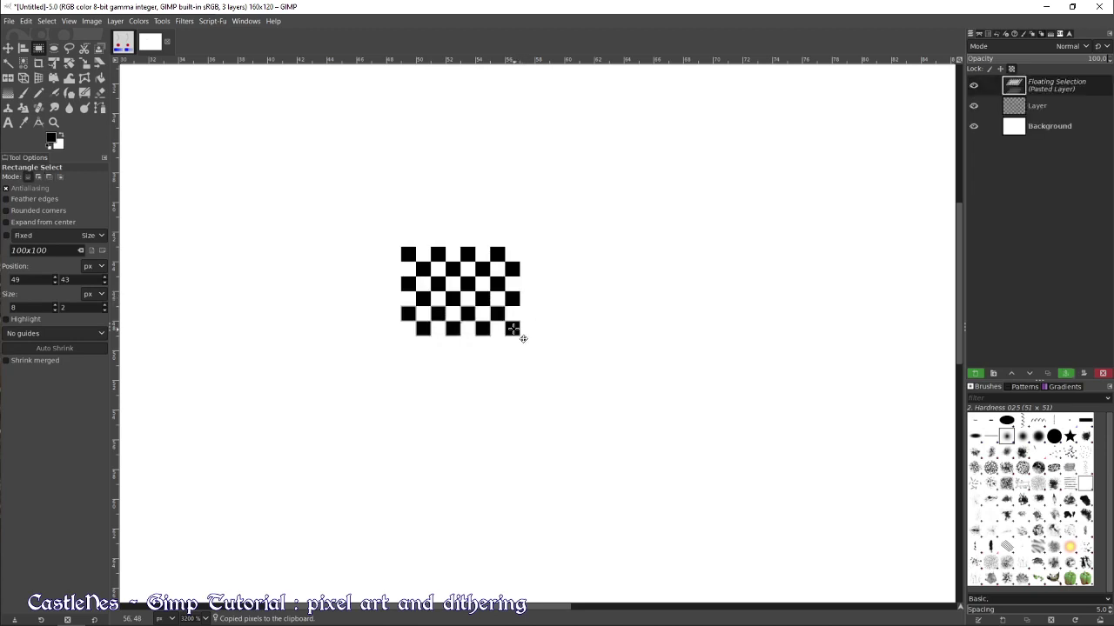
Anchor the pasted rows and copy the full 8×6 checkerboard patch
click(579, 336)
scroll(569, 345, down, 2)
scroll(577, 368, down, 7)
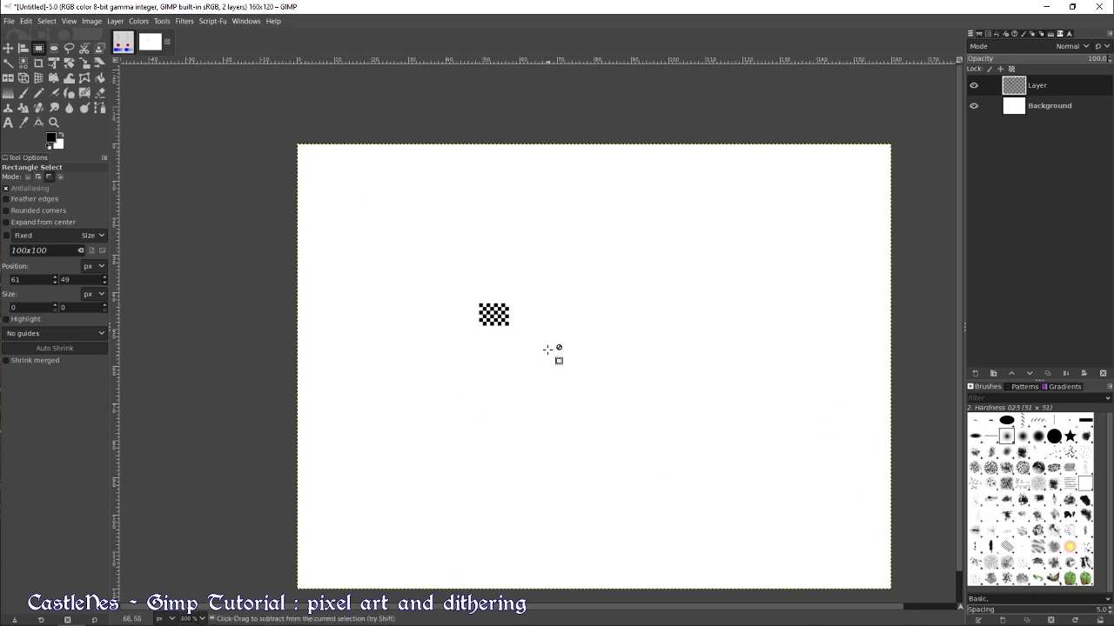
scroll(502, 353, up, 5)
drag(383, 254, 469, 342)
key(ctrl+c)
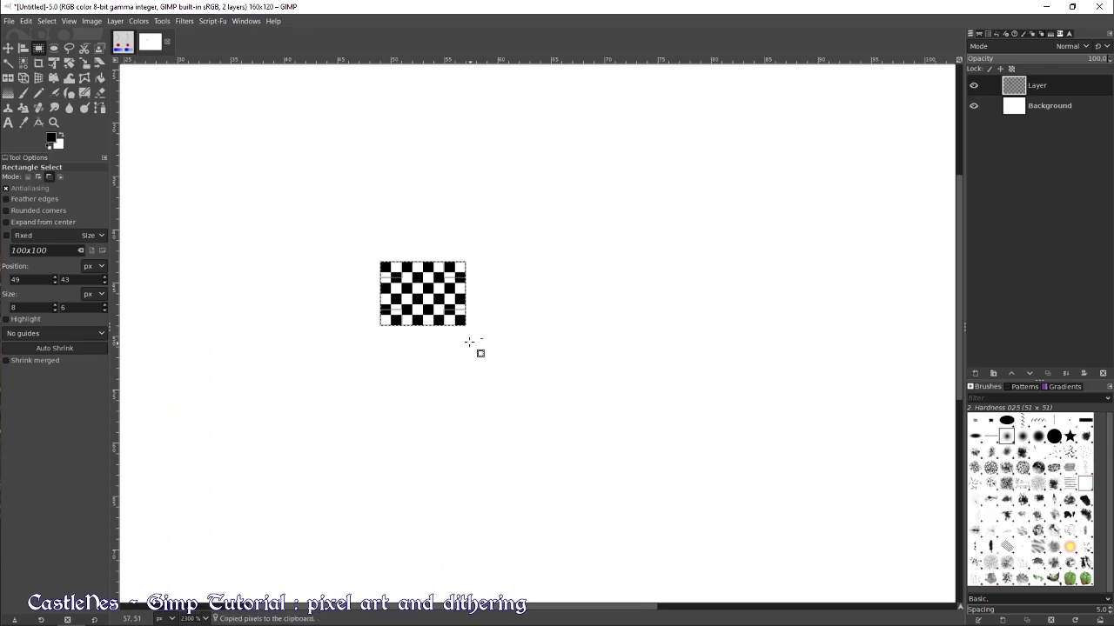
Deselect the patch and bring up the Pencil's brush choices
scroll(498, 312, down, 2)
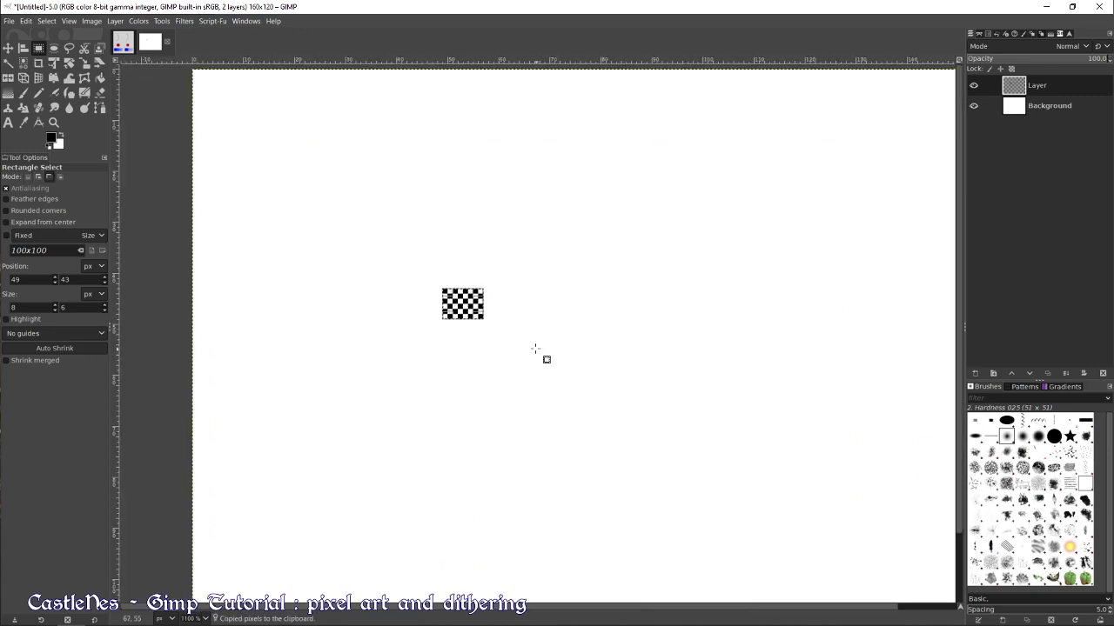
scroll(535, 349, down, 4)
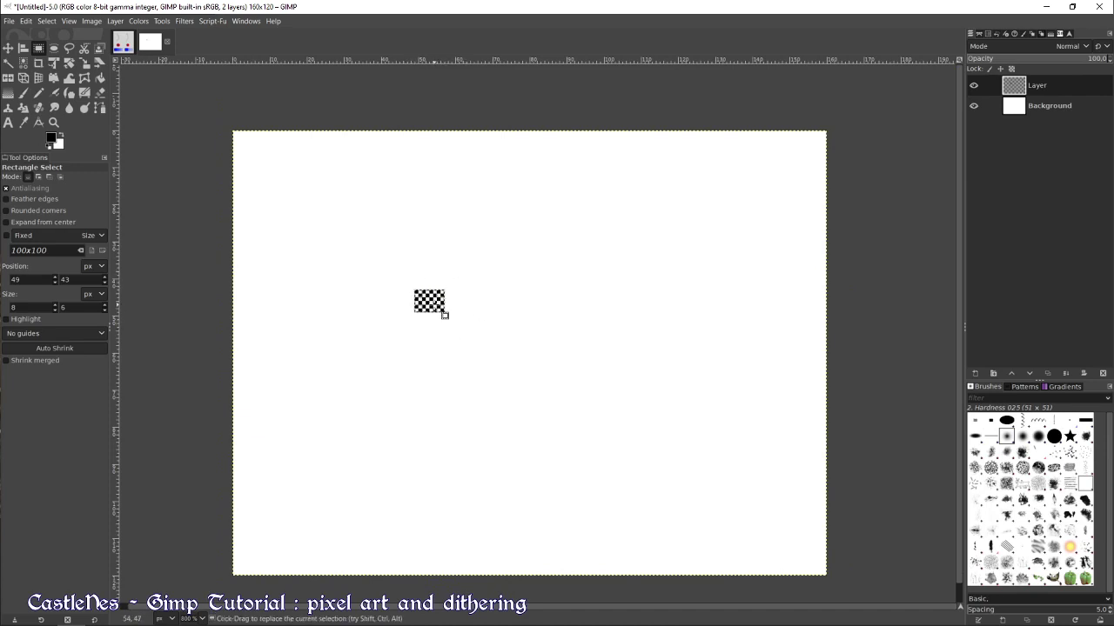
scroll(417, 301, up, 4)
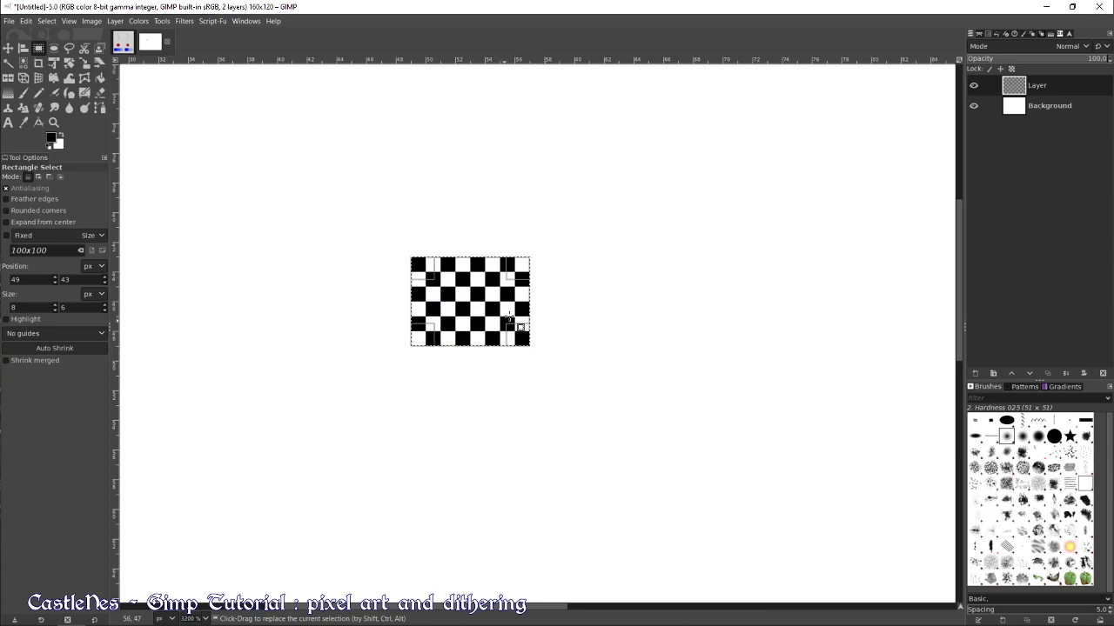
click(616, 331)
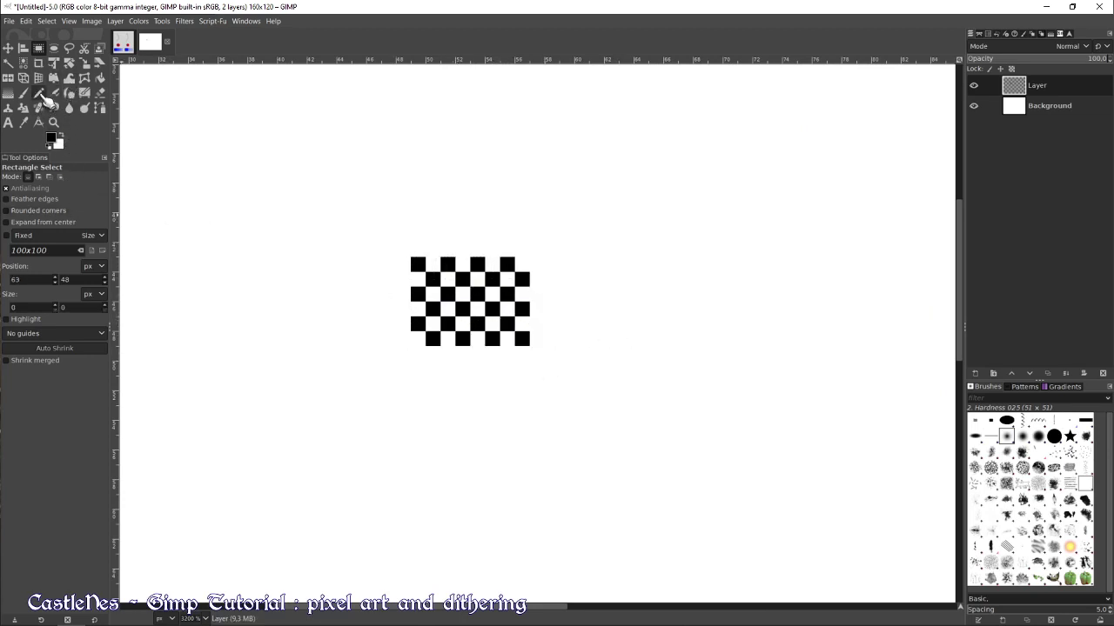
click(39, 93)
click(11, 209)
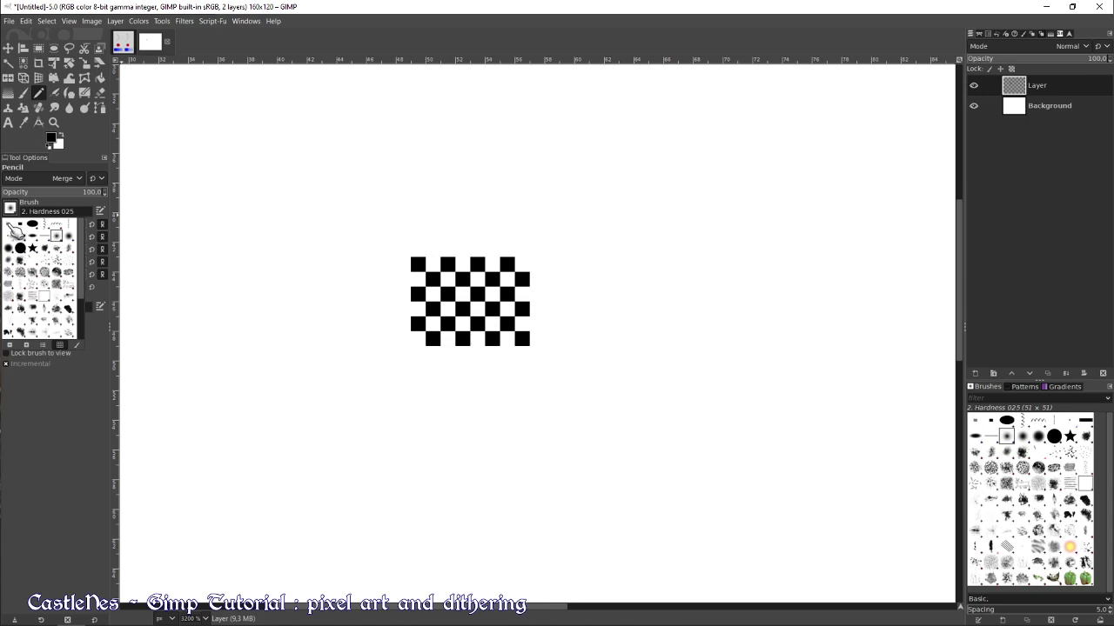
Choose the Clipboard Image brush and test it with a stroke and a stamp, undoing both
click(15, 230)
mouse_move(323, 207)
mouse_down()
mouse_move(301, 278)
mouse_move(357, 461)
mouse_up()
key(ctrl+z)
click(369, 213)
key(ctrl+z)
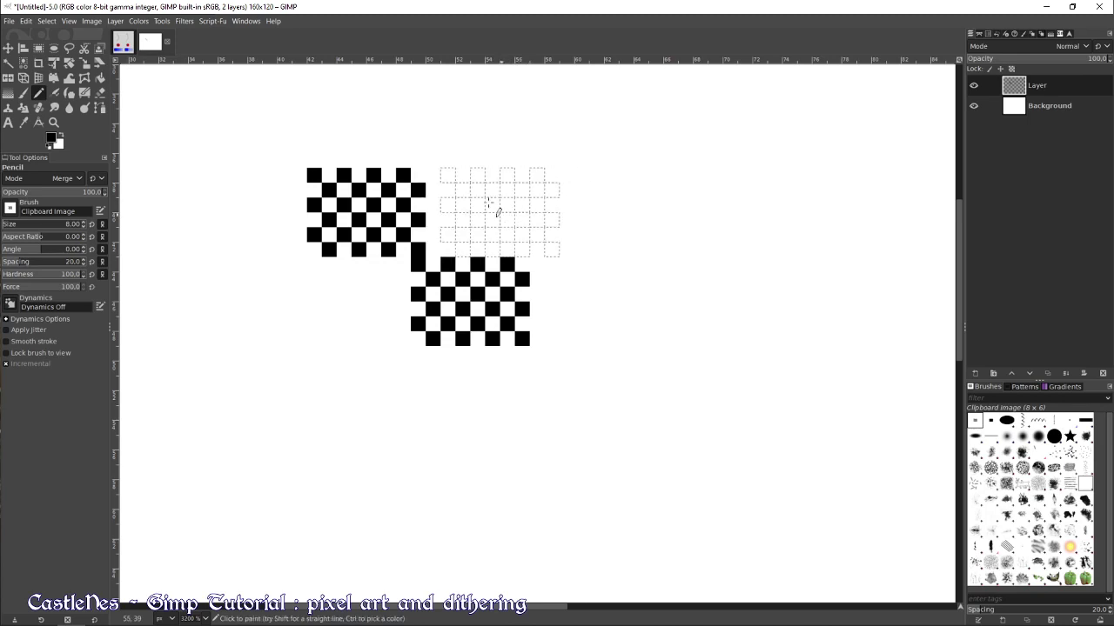
Stamp the checker pattern rightward along the top and lower blocks, undoing the extra stamp
click(485, 209)
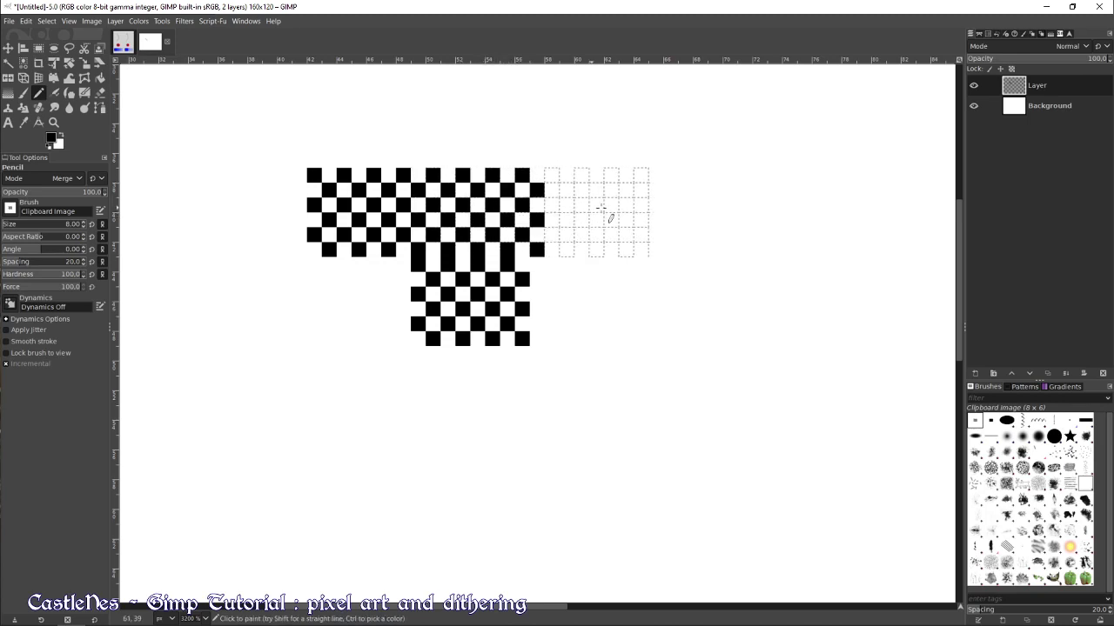
click(604, 211)
click(736, 212)
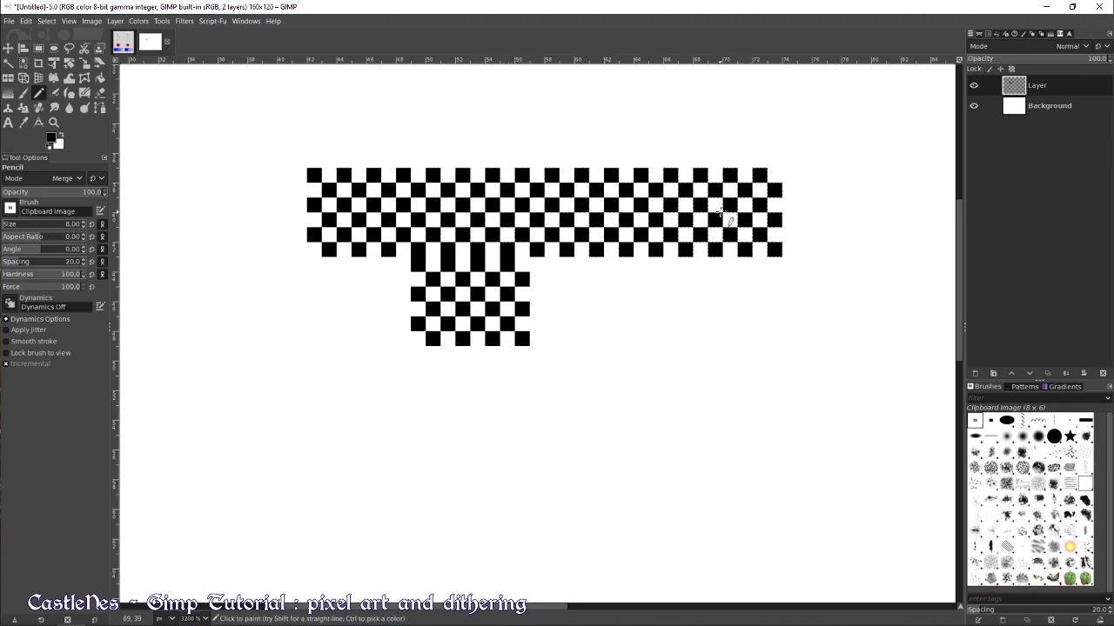
click(589, 302)
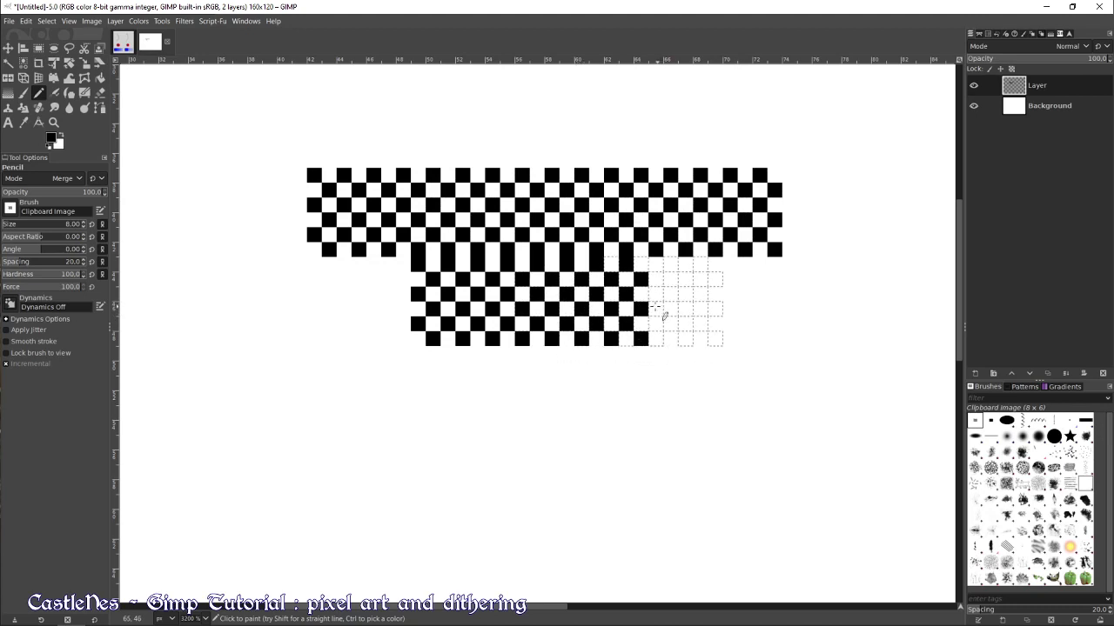
click(533, 302)
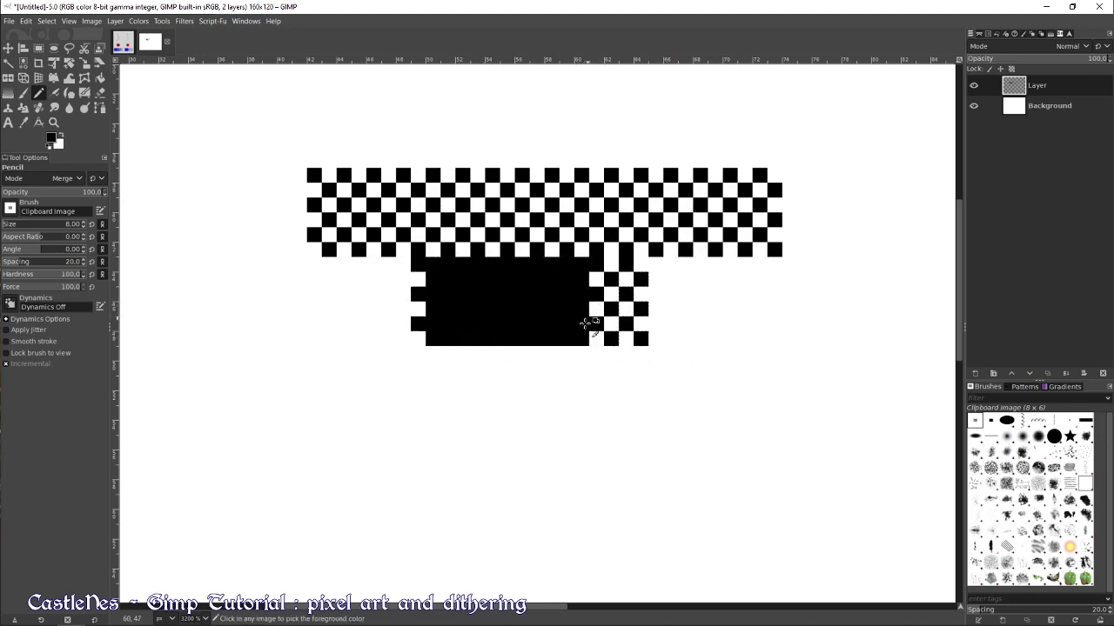
key(ctrl+z)
key(ctrl+z)
key(ctrl+z)
key(ctrl+z)
key(ctrl+z)
key(ctrl+z)
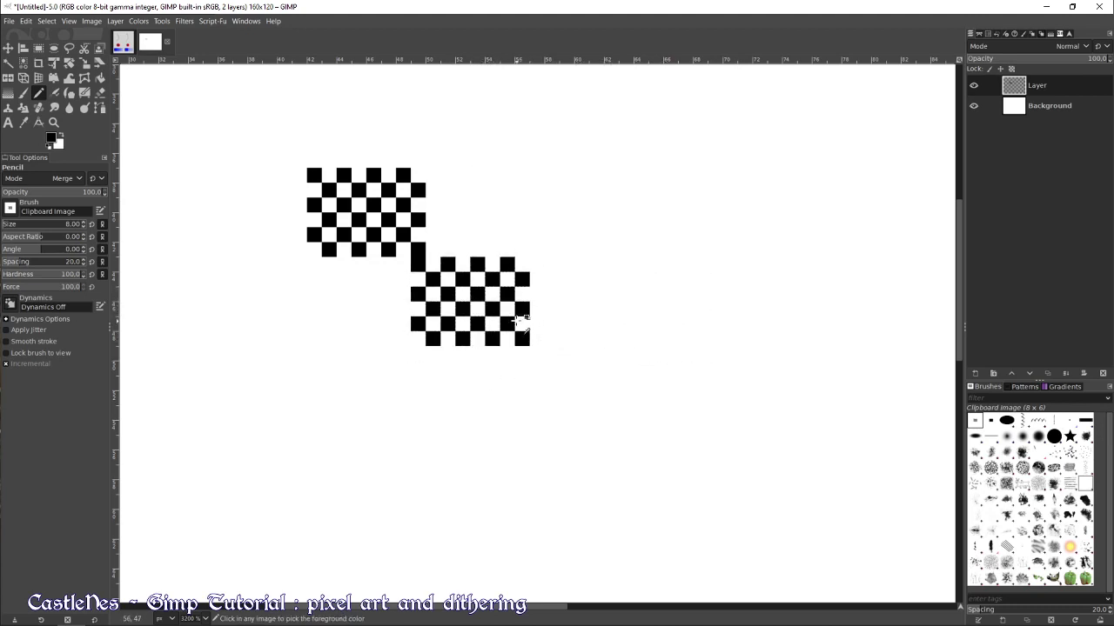
Select the checkerboard patch, delete it and deselect
click(38, 48)
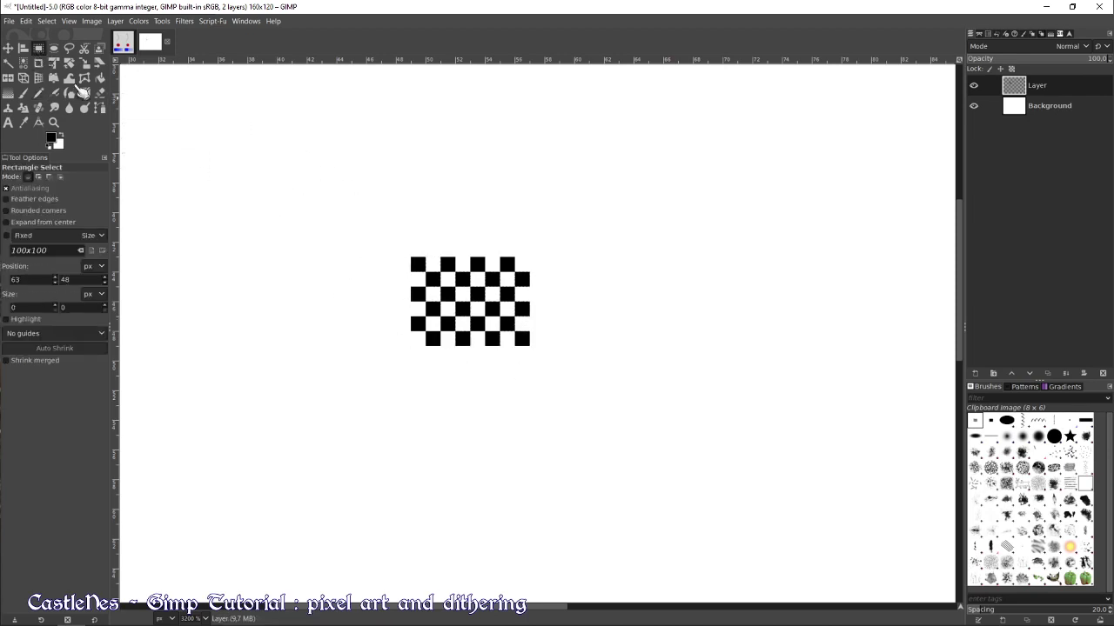
drag(381, 243, 604, 390)
key(Delete)
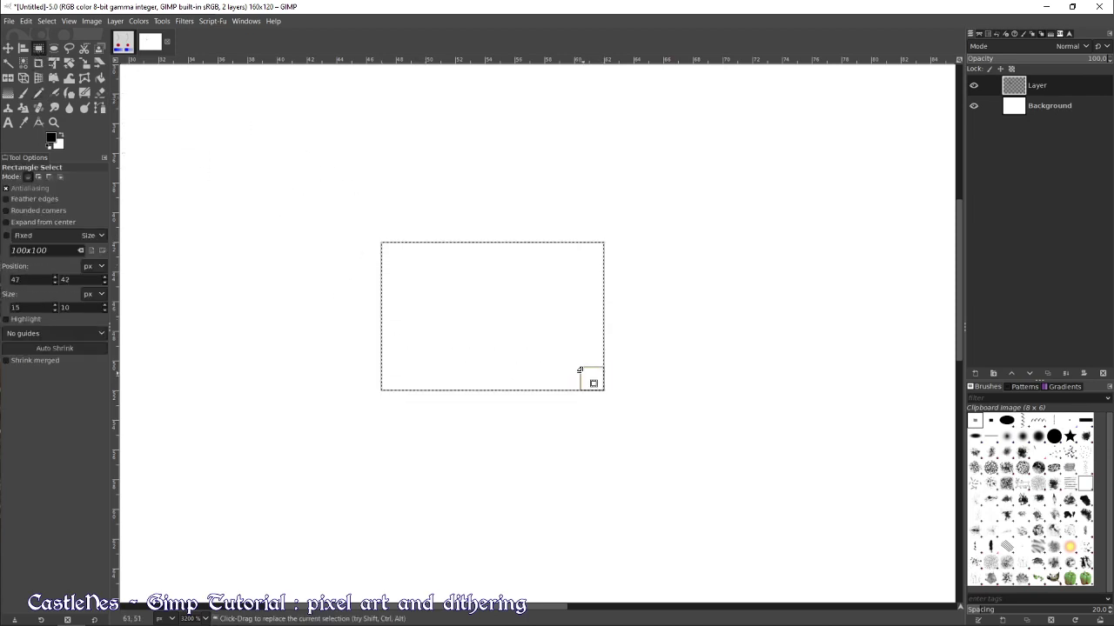
click(670, 268)
scroll(534, 257, down, 1)
scroll(534, 257, down, 5)
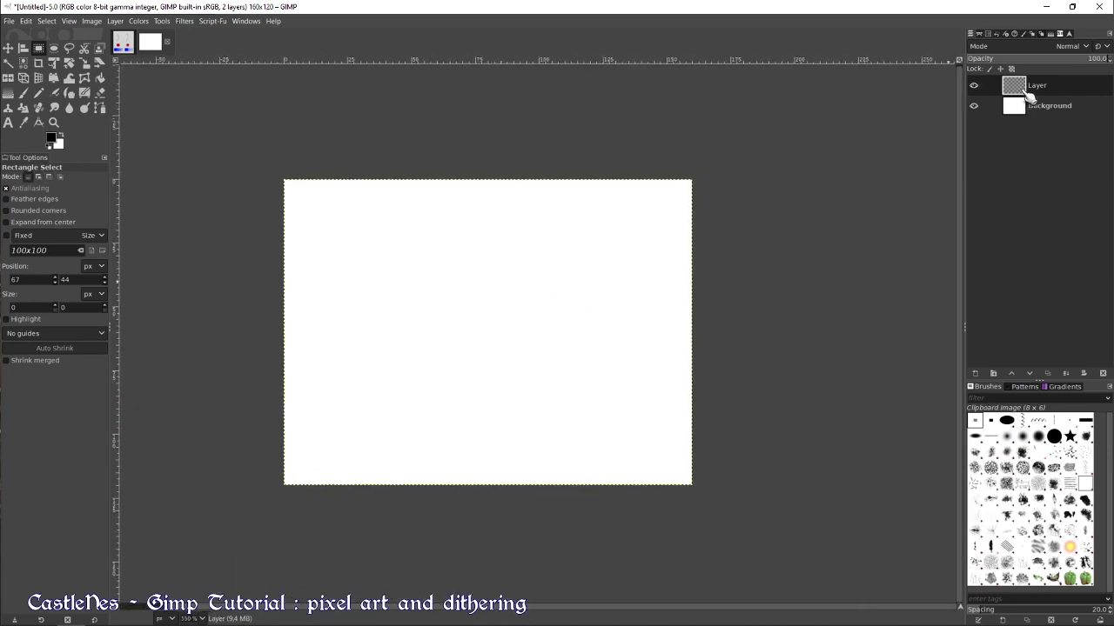
Add a white, full-opacity layer mask to the top layer, then edit the layer pixels again
drag(1028, 94, 1009, 97)
right_click(1012, 85)
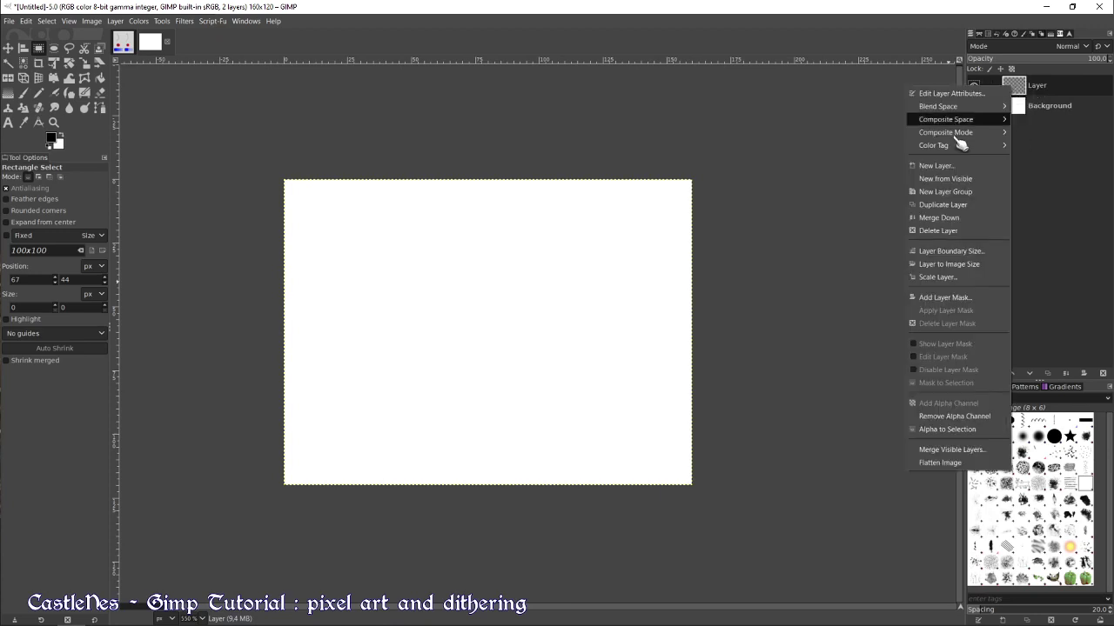
click(943, 299)
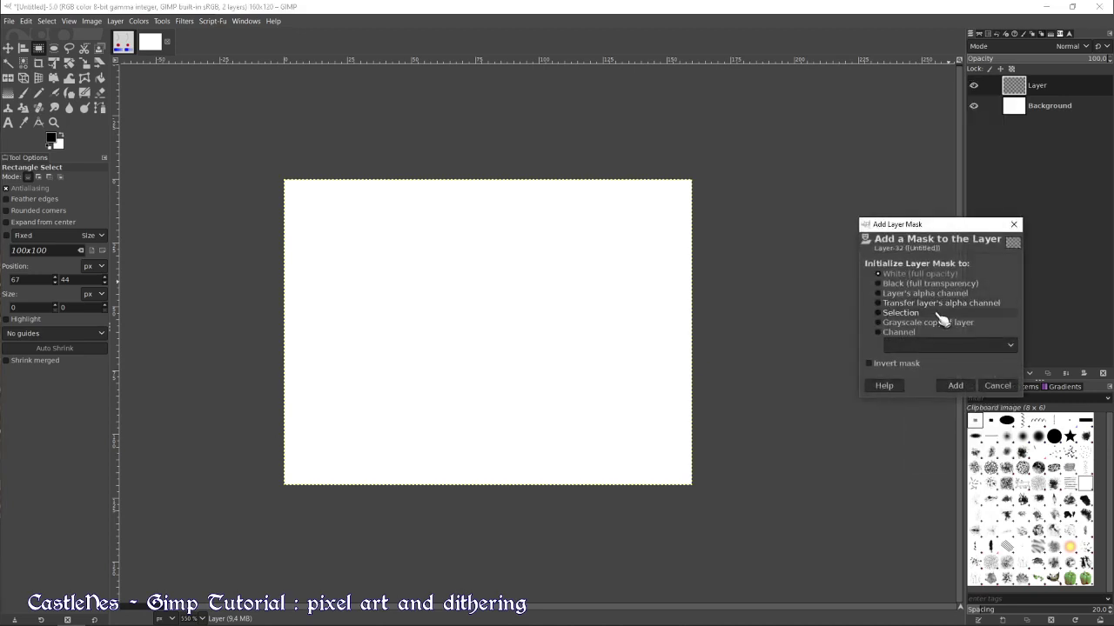
key(Return)
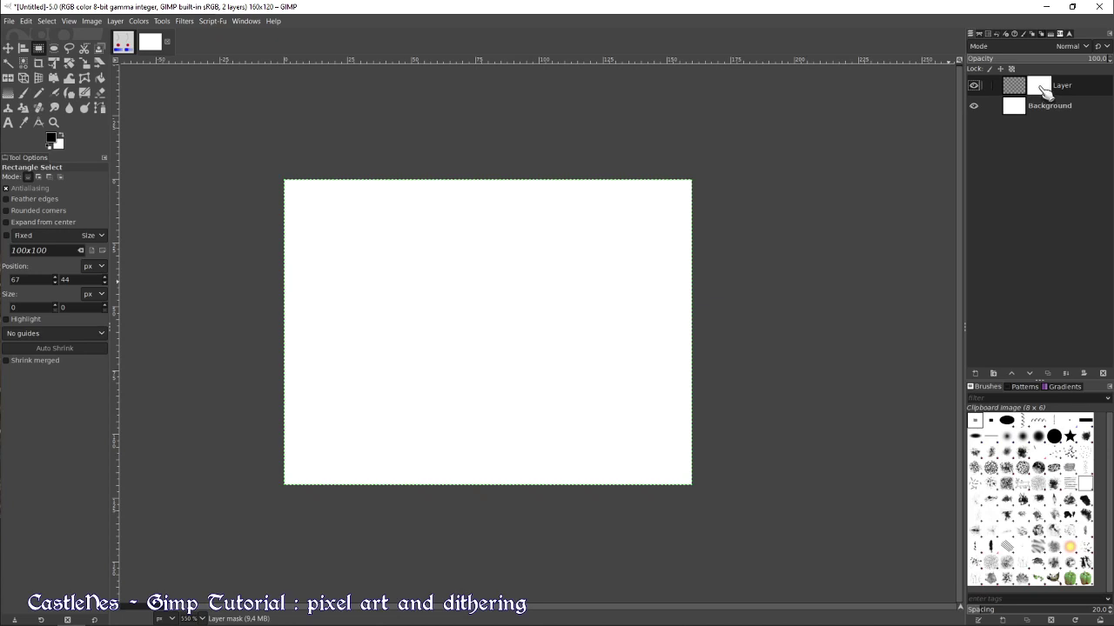
click(1016, 86)
Paint a thick black stroke with the hard round pencil and mask a diagonal band through it
key(n)
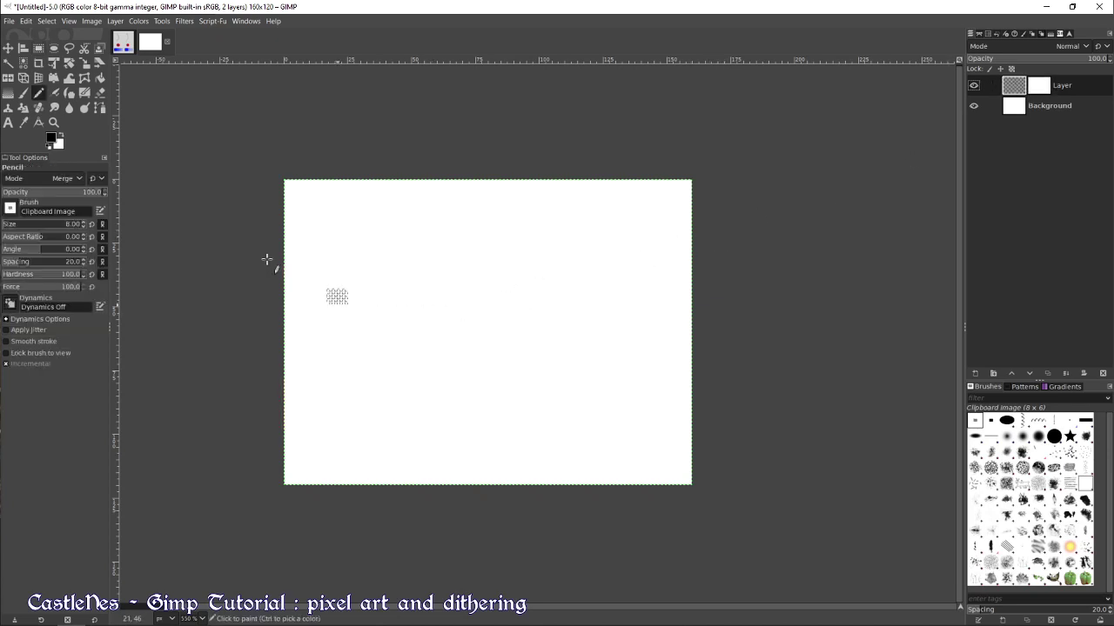
click(12, 211)
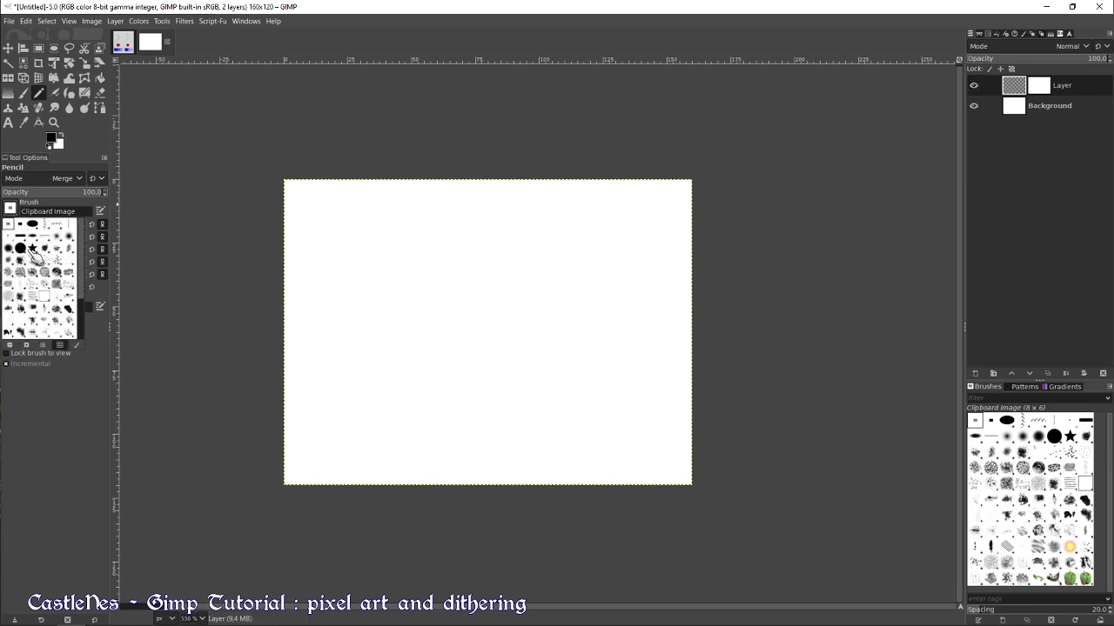
click(33, 256)
mouse_move(392, 360)
mouse_down()
mouse_move(469, 313)
mouse_move(531, 298)
mouse_up()
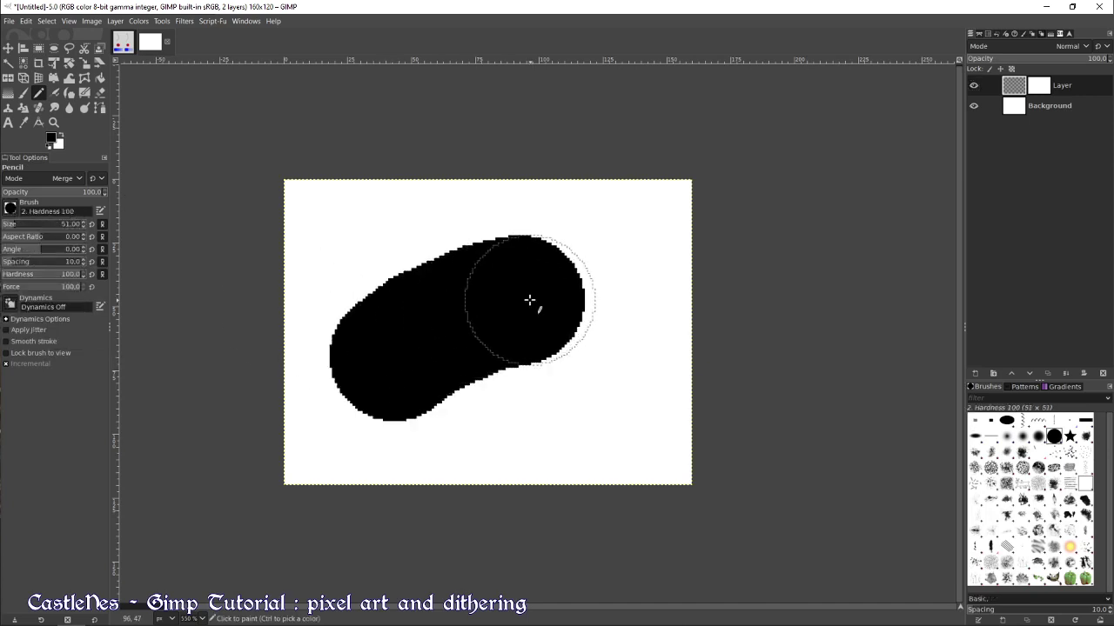
click(1047, 85)
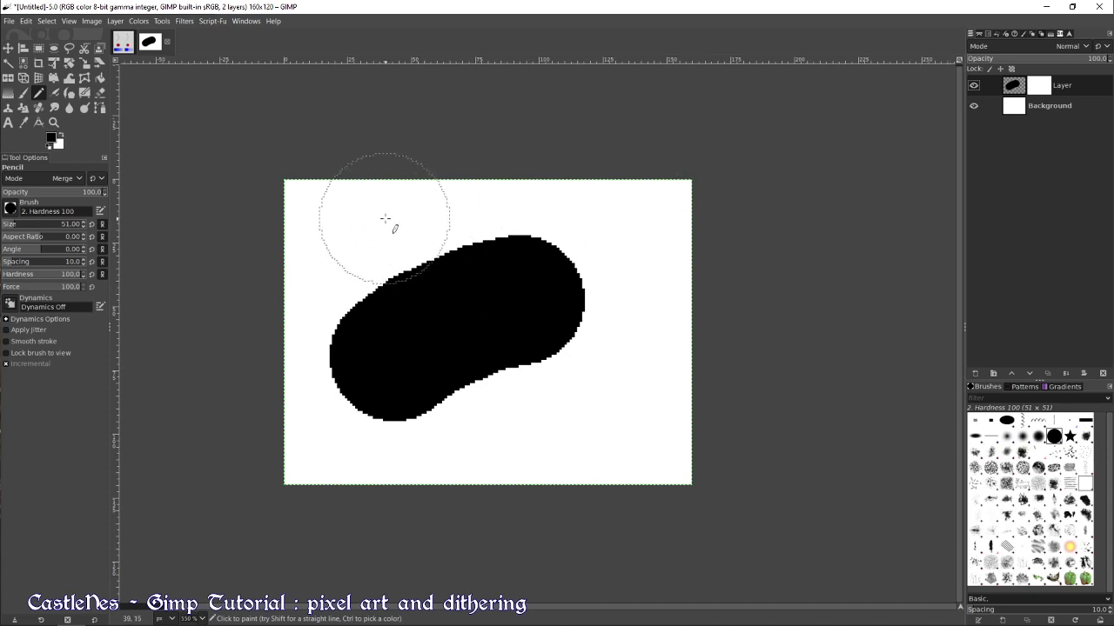
mouse_move(390, 218)
mouse_down()
mouse_move(475, 316)
mouse_move(540, 421)
mouse_up()
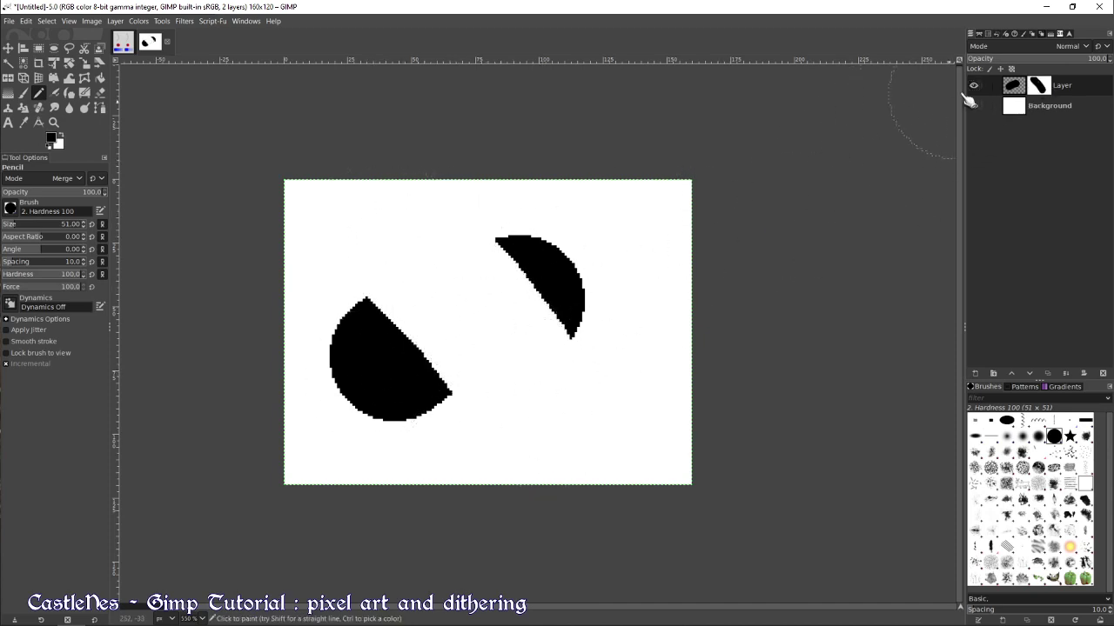
Repaint both black shapes on the layer in grey 7a7a7a
click(1013, 86)
click(53, 140)
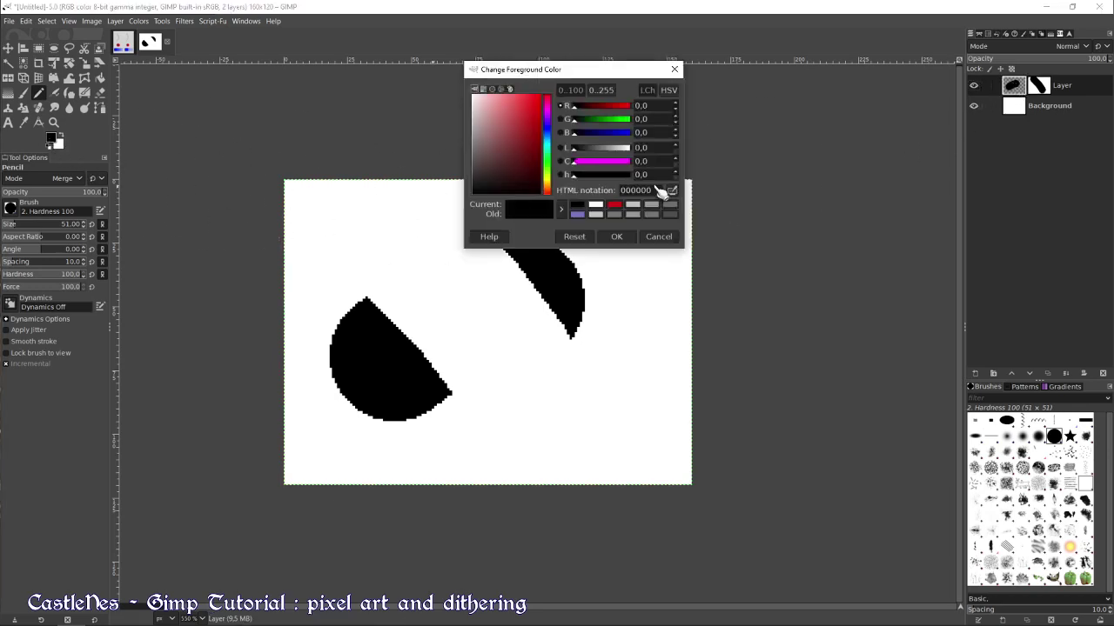
drag(525, 154, 452, 154)
click(617, 236)
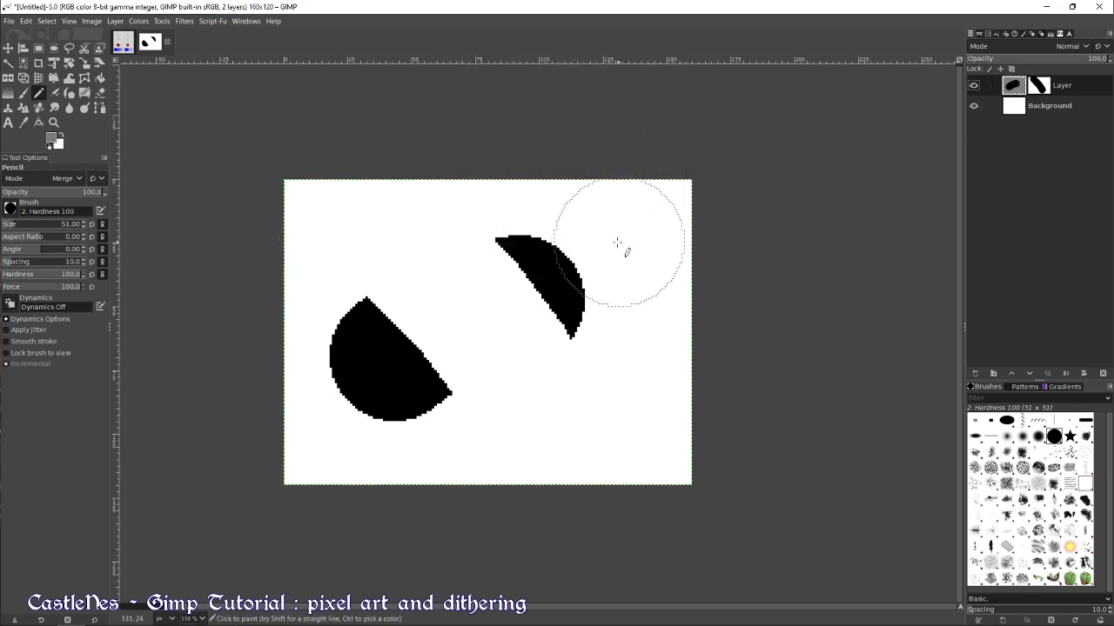
mouse_move(321, 405)
mouse_down()
mouse_move(586, 287)
mouse_move(469, 409)
mouse_move(609, 427)
mouse_move(410, 294)
mouse_move(882, 210)
mouse_up()
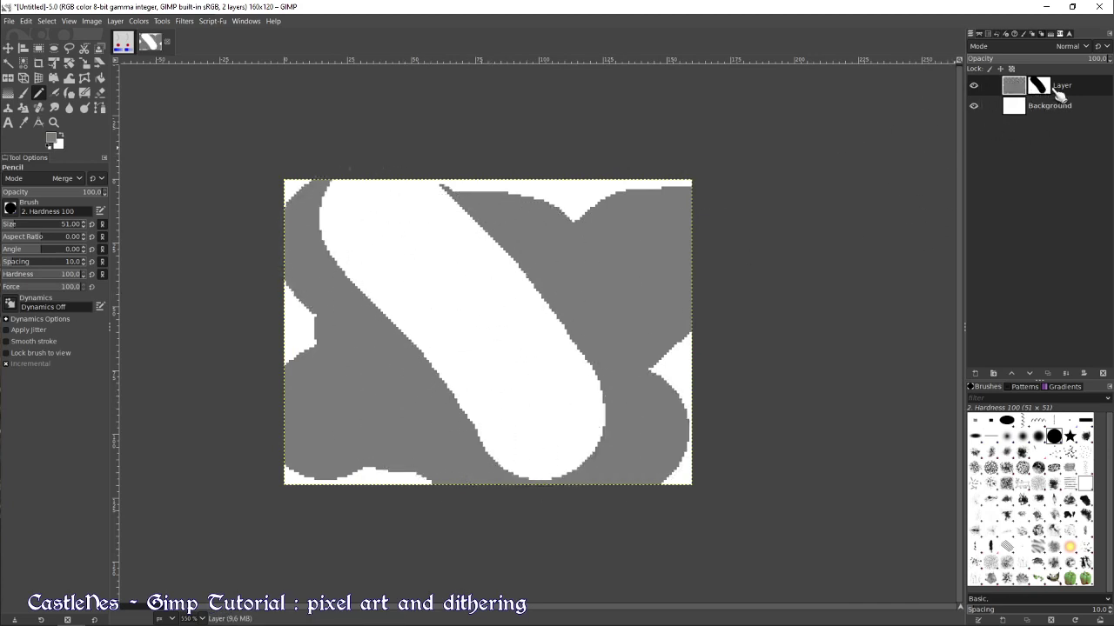
Erase a round patch and a stroke across the mask's white diagonal band
click(1038, 84)
key(shift+e)
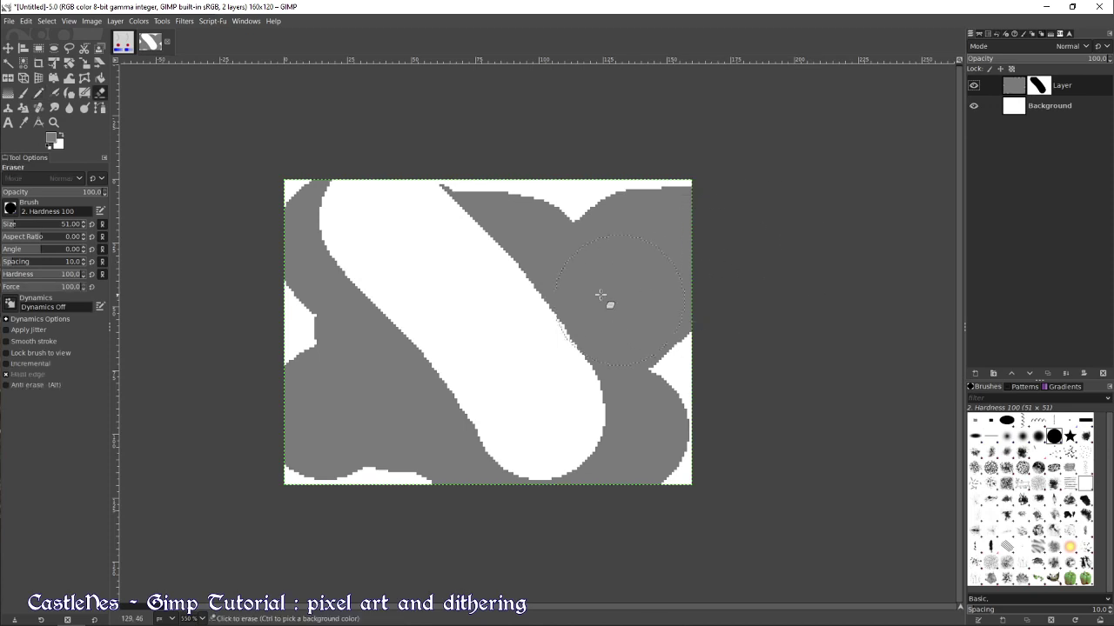
click(520, 293)
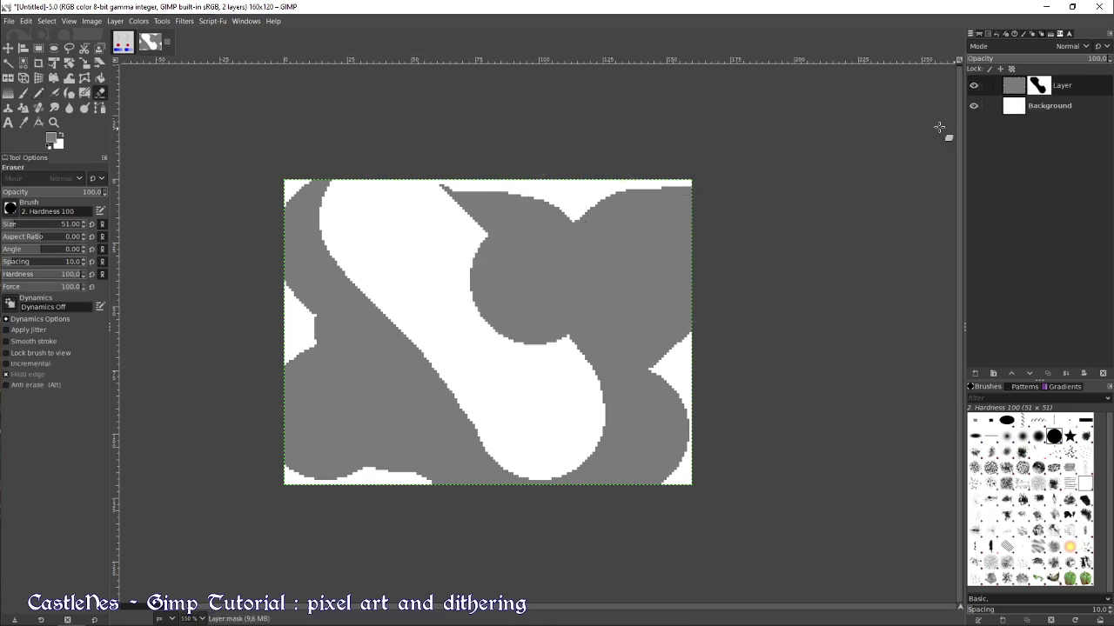
mouse_move(494, 335)
mouse_down()
mouse_move(437, 373)
mouse_move(532, 304)
mouse_up()
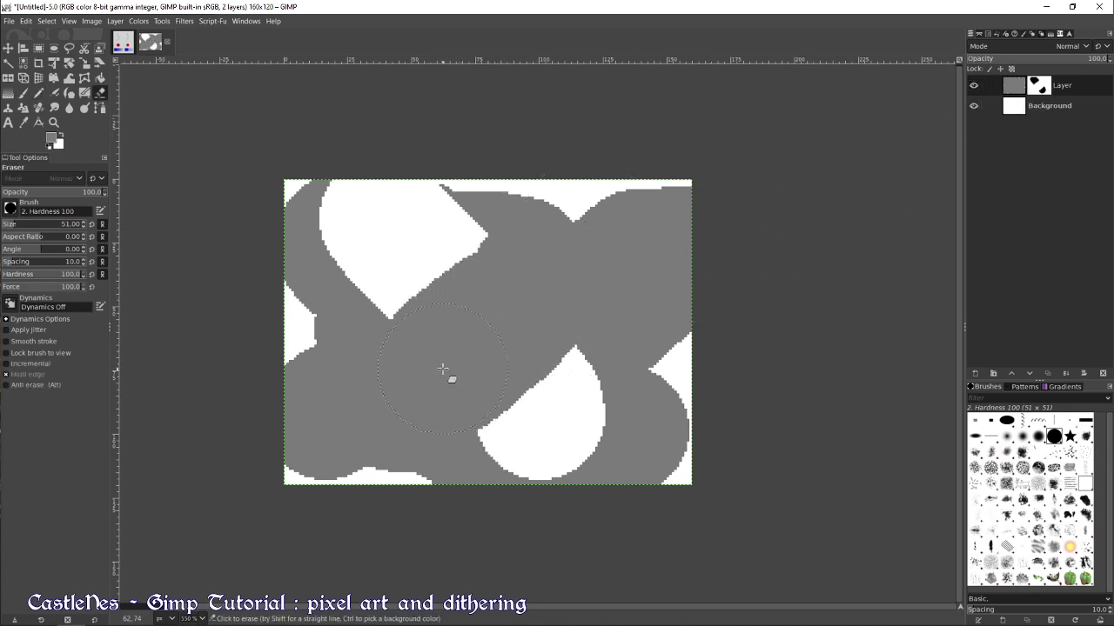
click(1011, 83)
Test a black blob, undo it, then paint a wide white diagonal band over the grey
key(n)
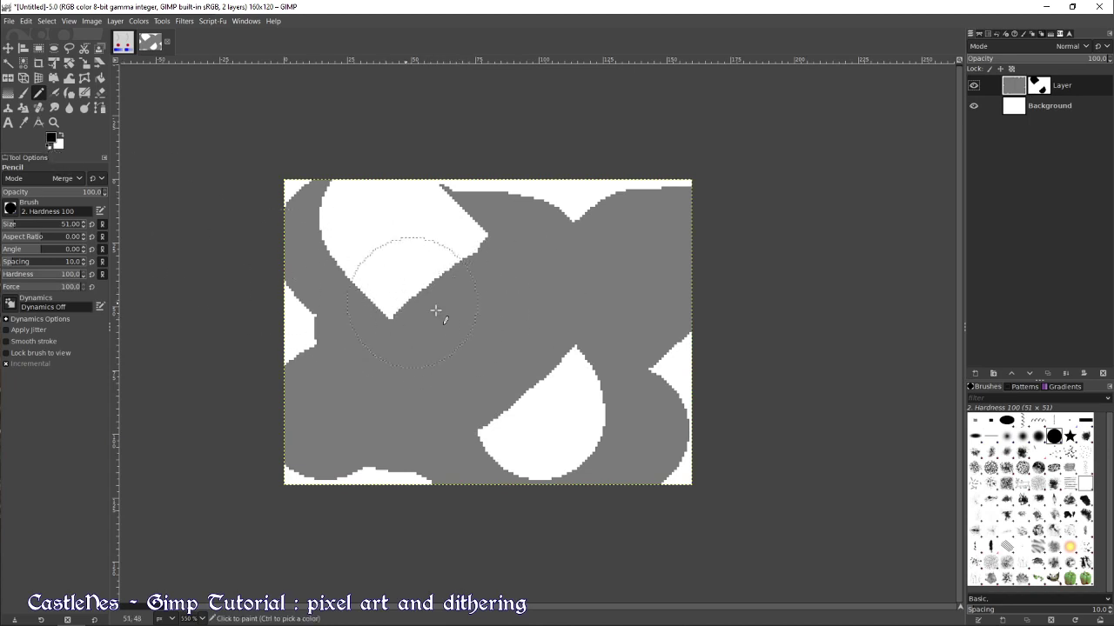
mouse_move(435, 309)
mouse_down()
mouse_move(497, 325)
mouse_move(531, 357)
mouse_up()
key(e)
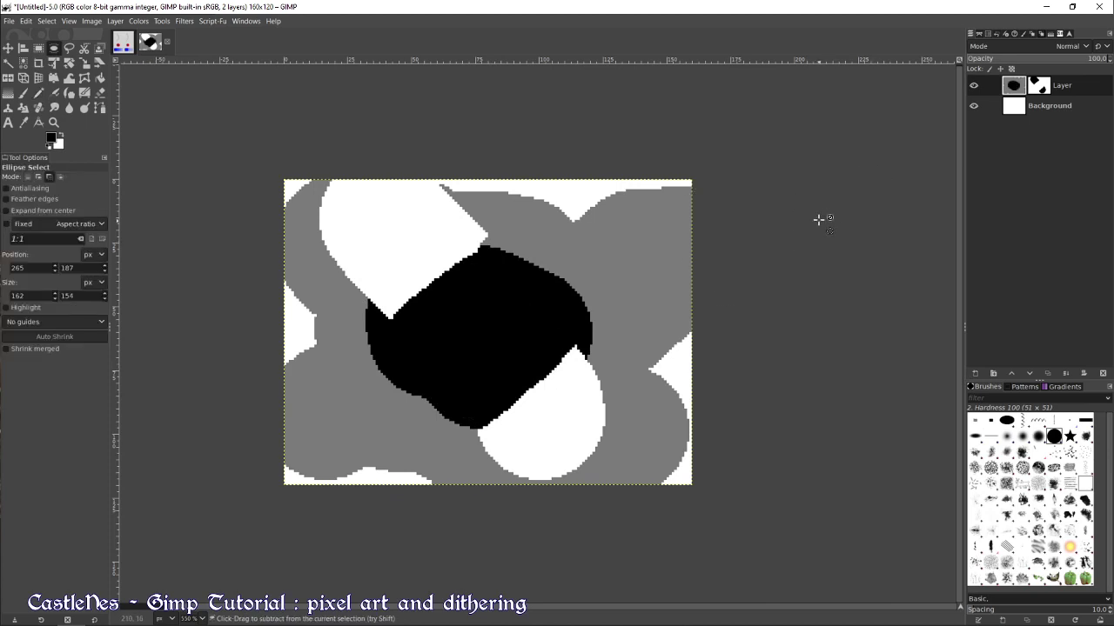
key(ctrl+z)
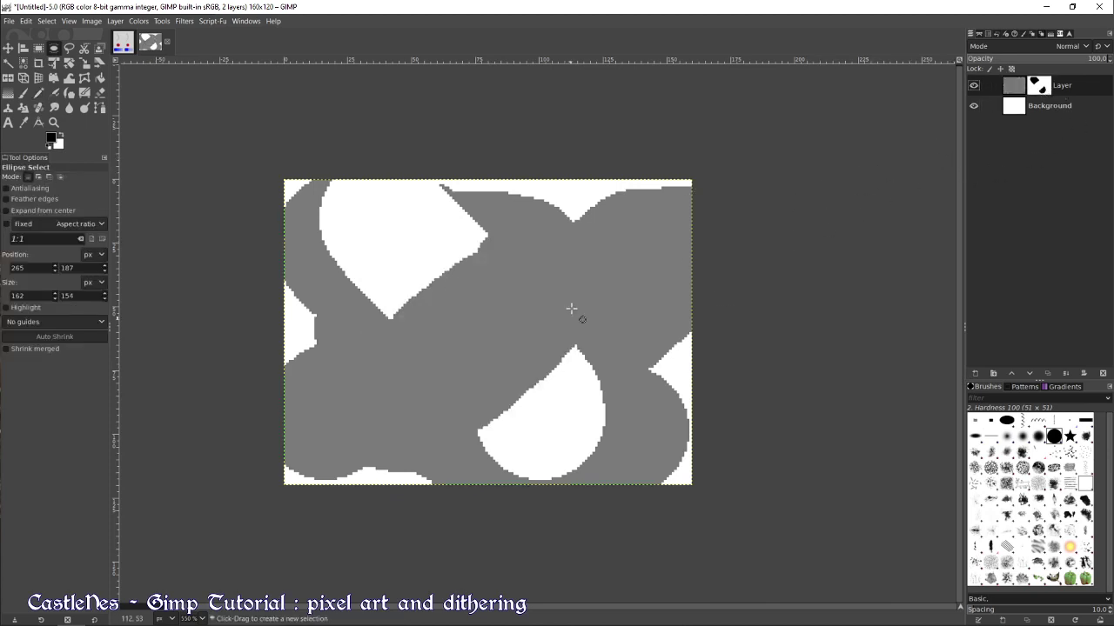
click(573, 344)
key(n)
mouse_move(520, 348)
mouse_down()
mouse_move(496, 373)
mouse_move(462, 301)
mouse_move(514, 304)
mouse_up()
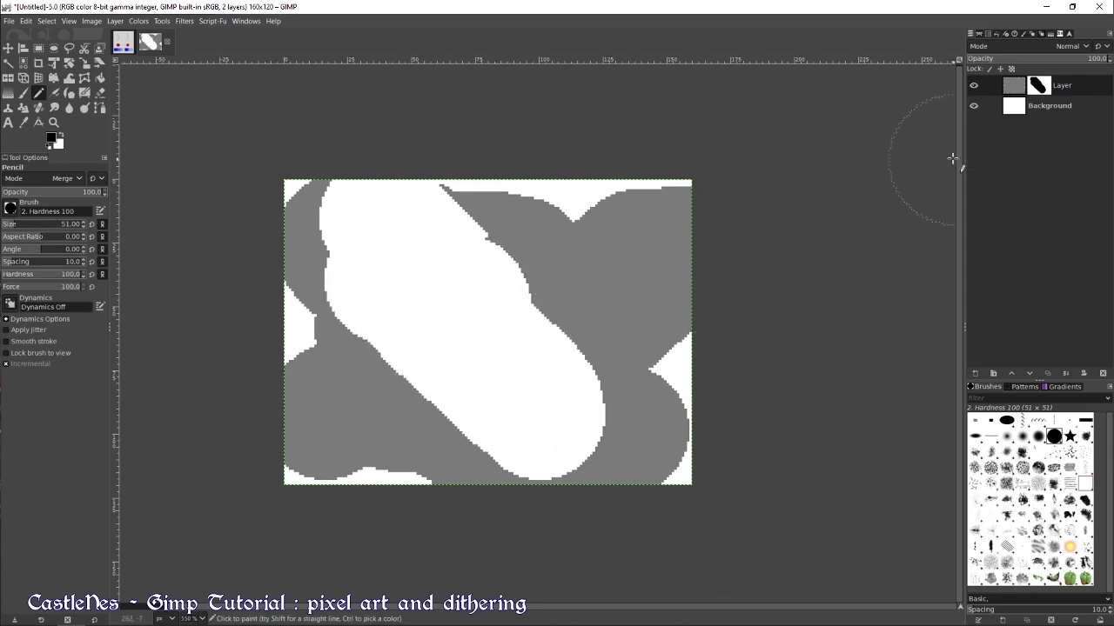
Delete the layer's grey content, leaving the mask as the active target
click(1013, 84)
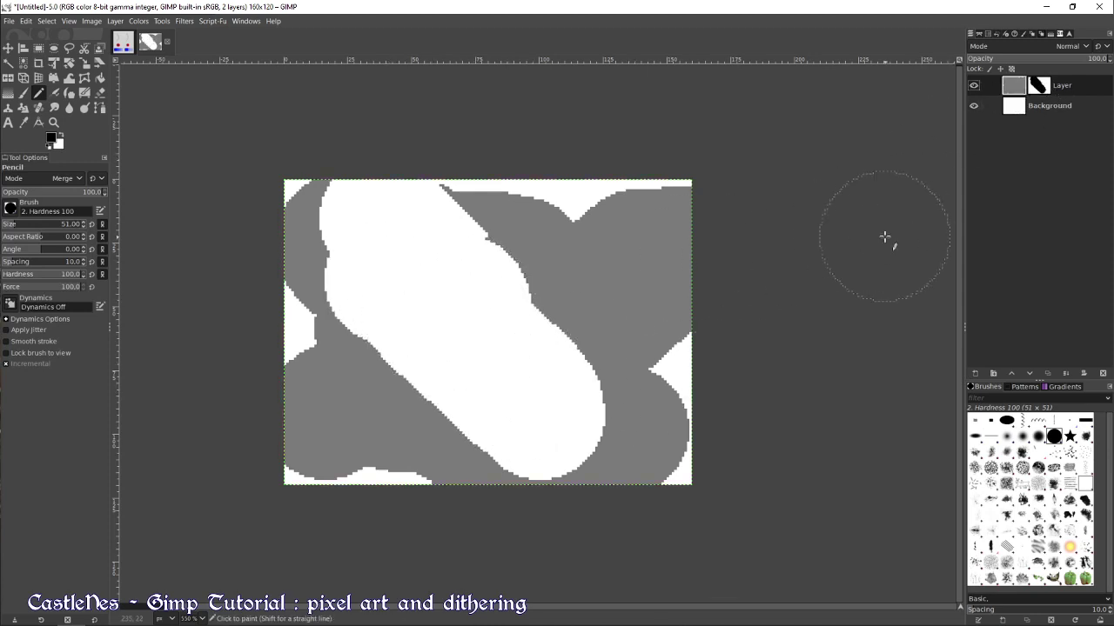
key(Delete)
click(1039, 84)
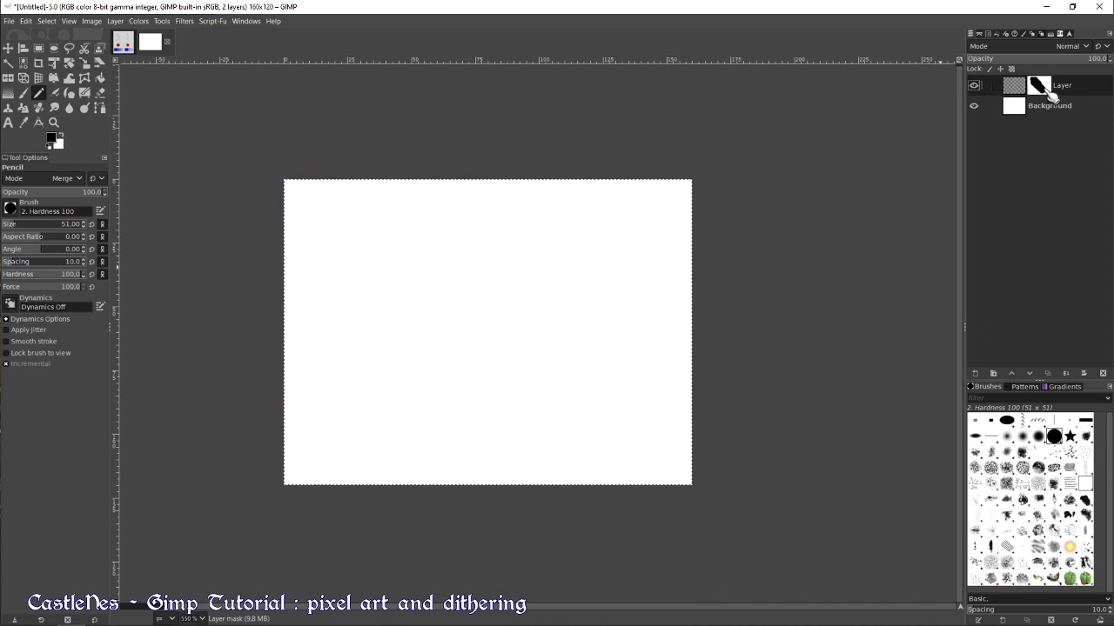
Fill the layer mask white and shrink the pencil to 1 pixel, zoomed in on the layer
click(60, 136)
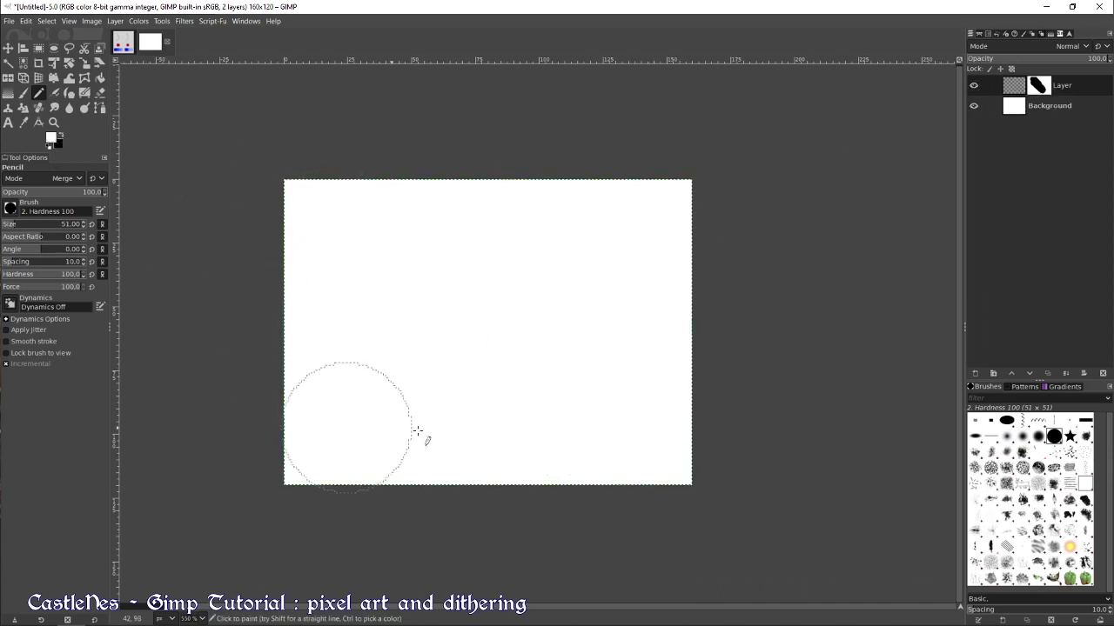
key(ctrl+comma)
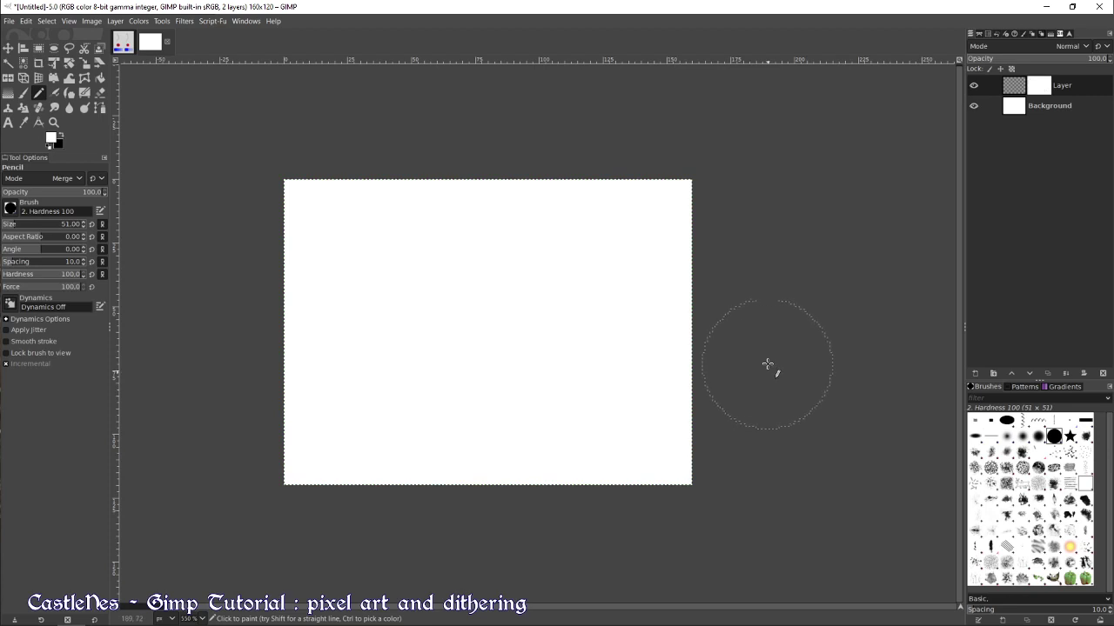
click(1014, 85)
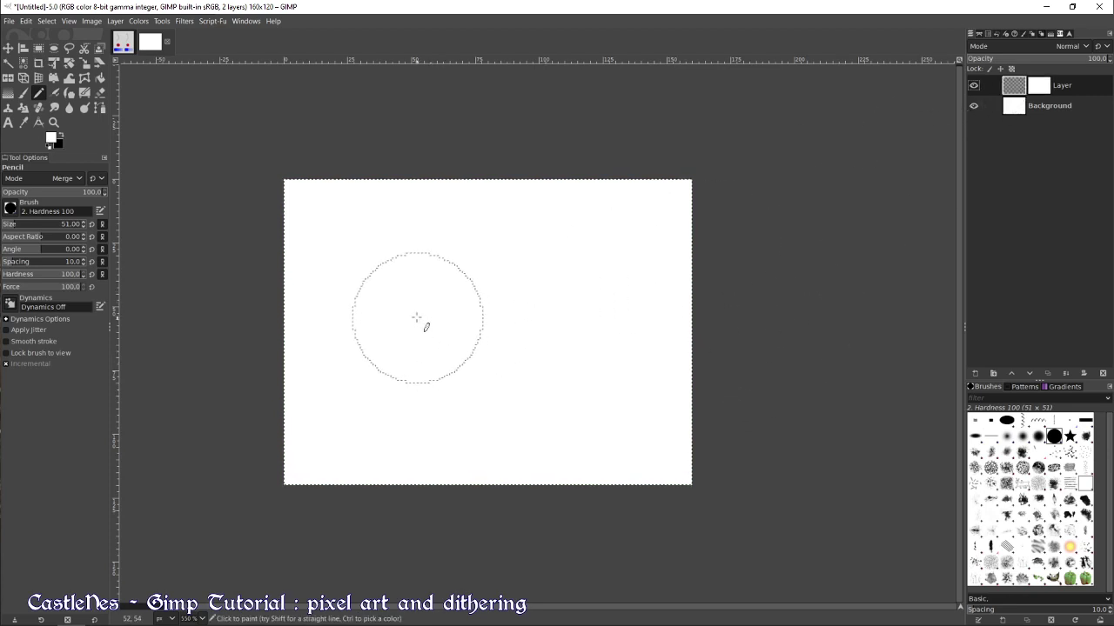
drag(39, 224, 7, 224)
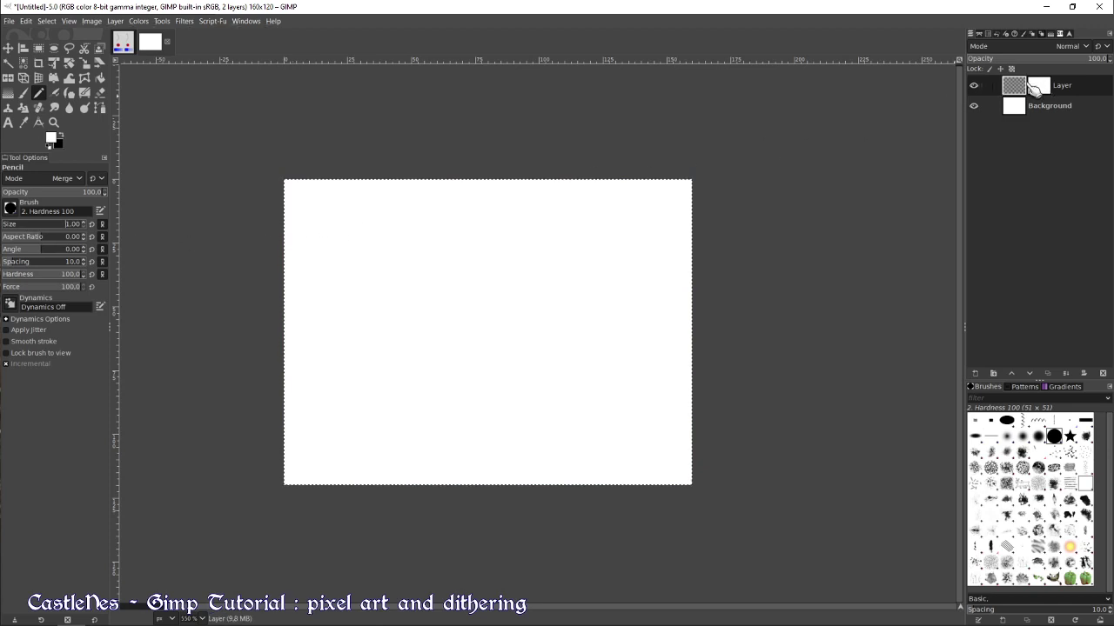
click(1042, 90)
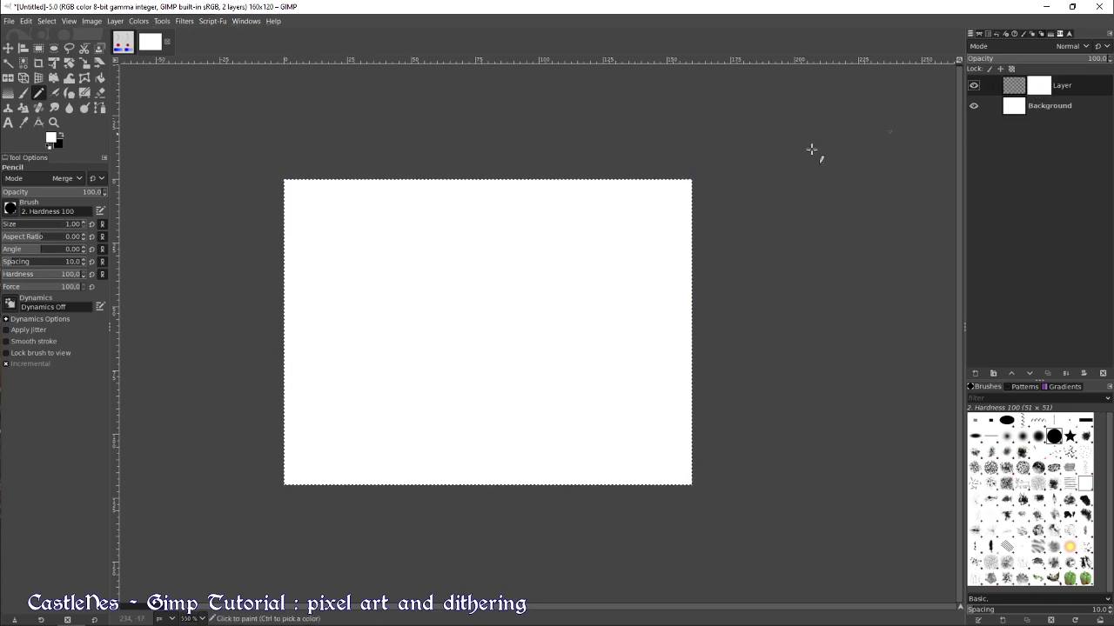
click(1012, 85)
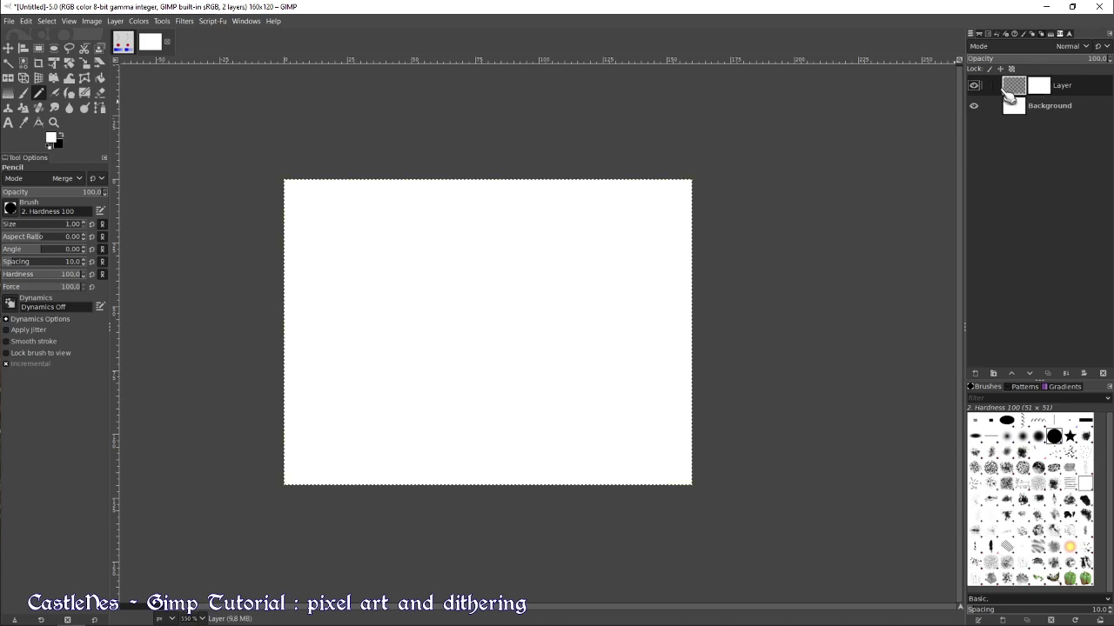
scroll(390, 296, up, 3)
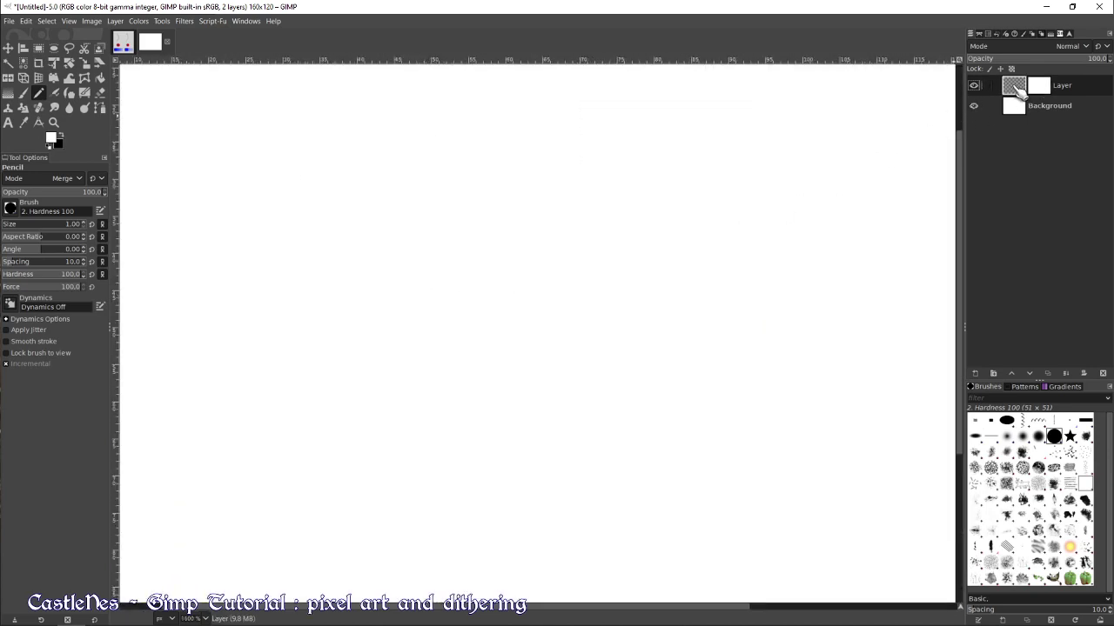
scroll(473, 298, up, 2)
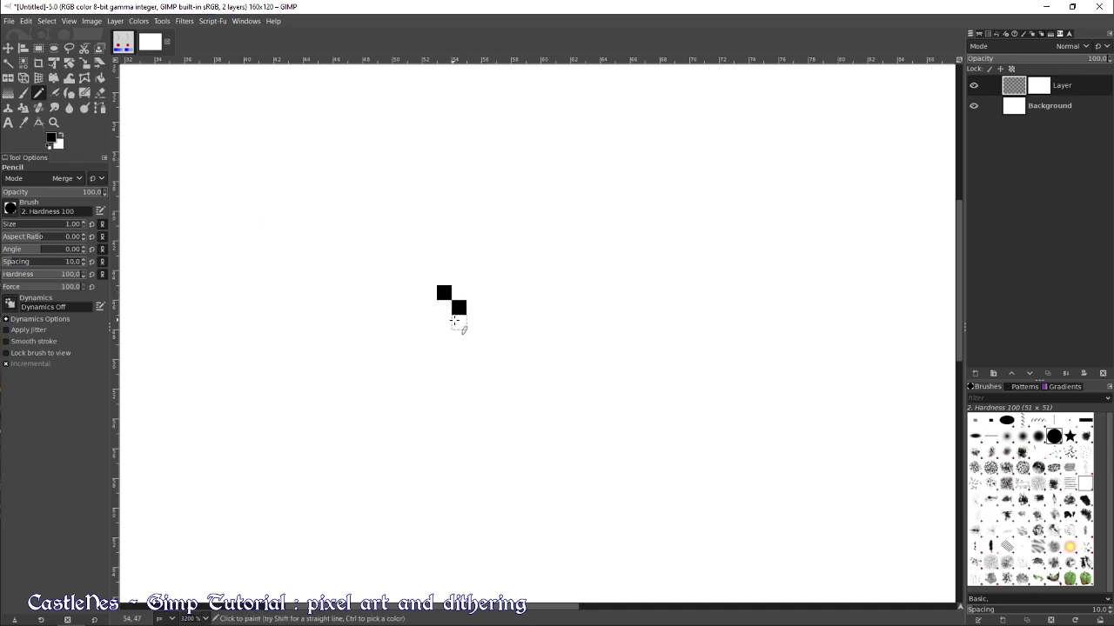
Copy the 2×2 tile holding the two diagonal black pixels
key(r)
drag(437, 286, 467, 316)
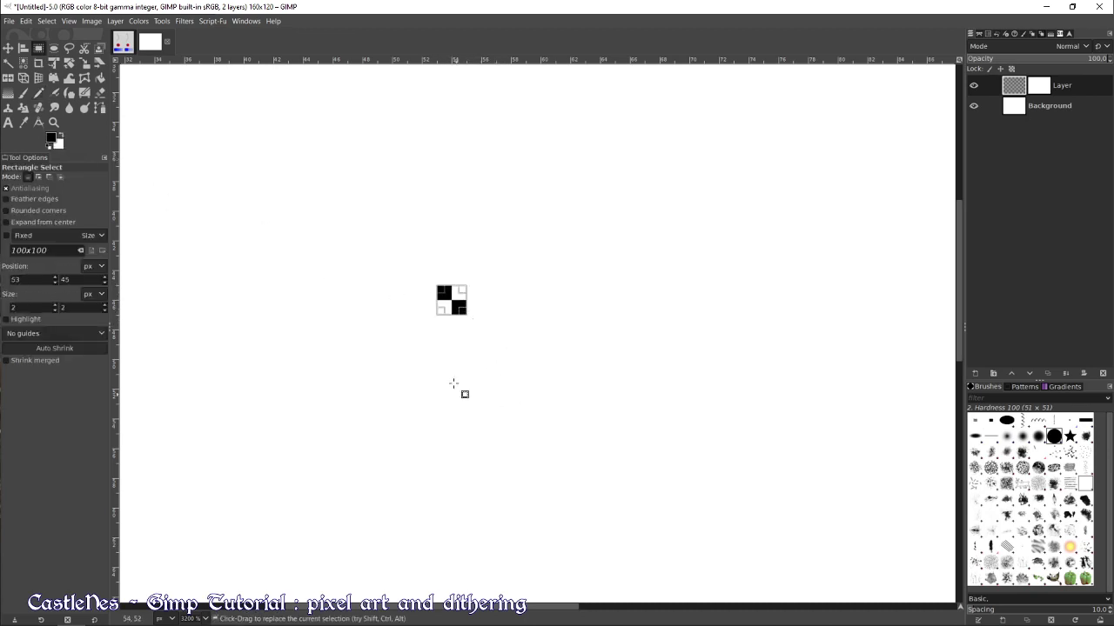
key(ctrl)
key(ctrl+c)
click(484, 299)
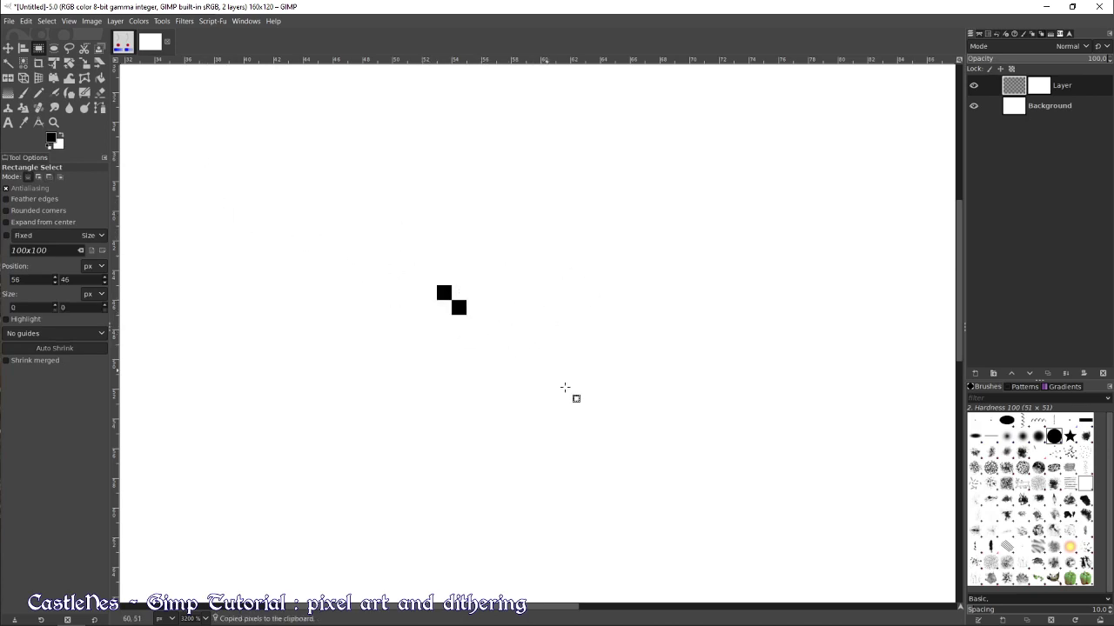
Delete the two black pixels from the canvas
drag(422, 270, 526, 359)
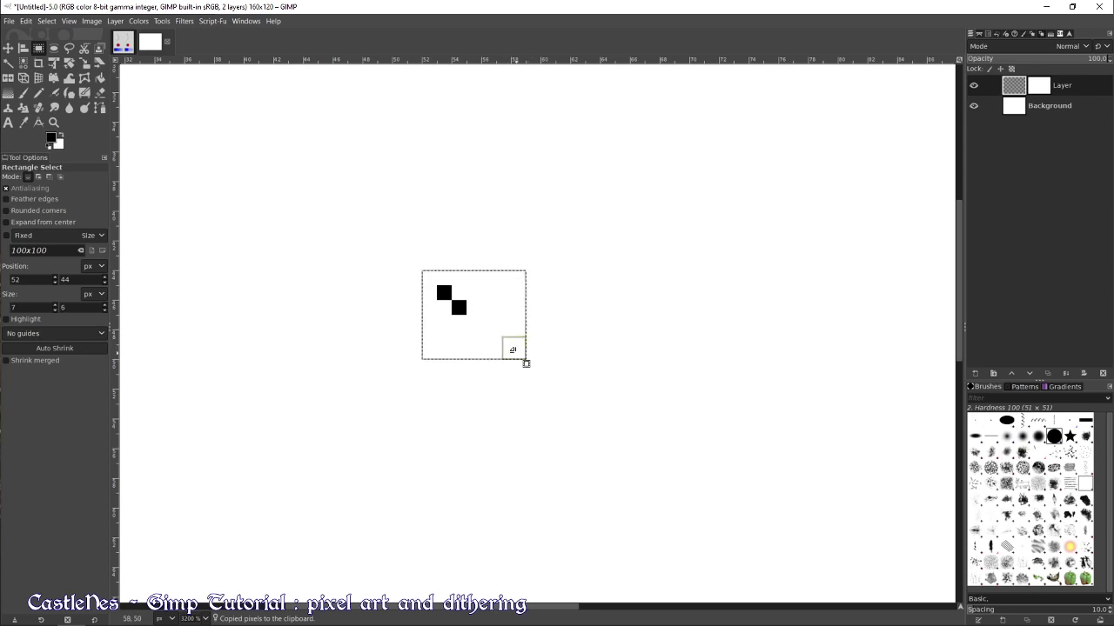
key(Delete)
click(631, 295)
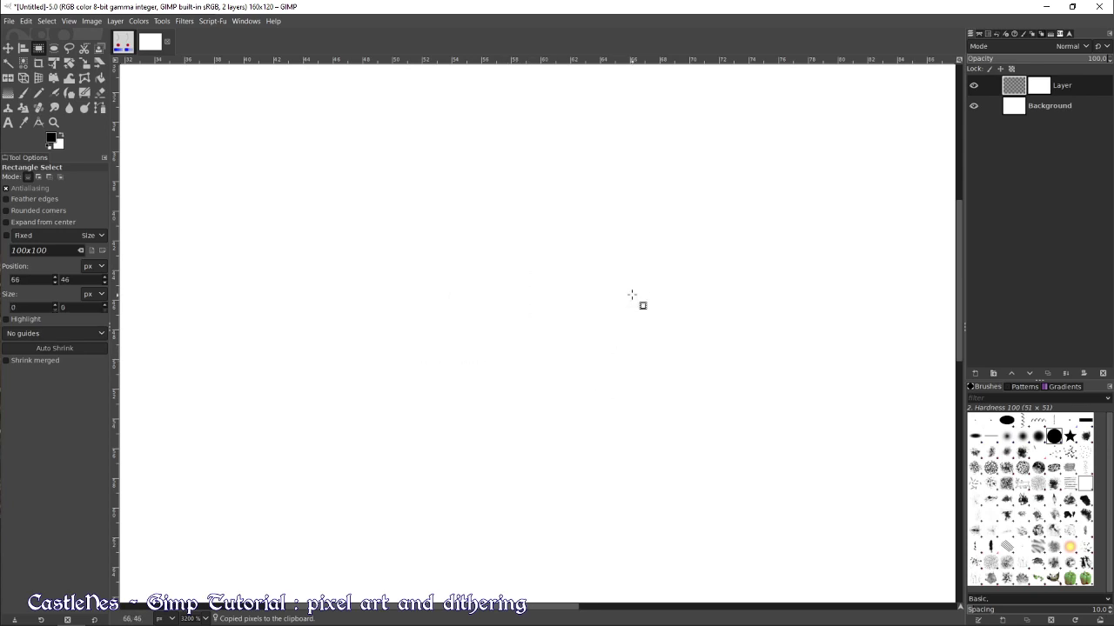
click(100, 77)
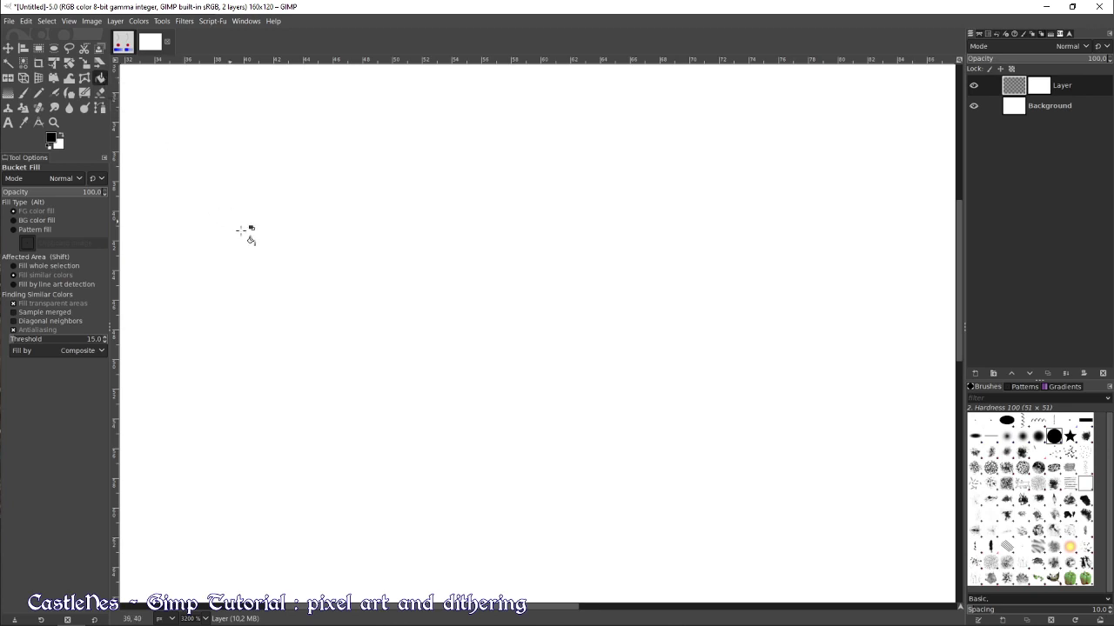
Set Bucket Fill to the copied checker tile pattern, test-fill the layer, then undo it
click(24, 230)
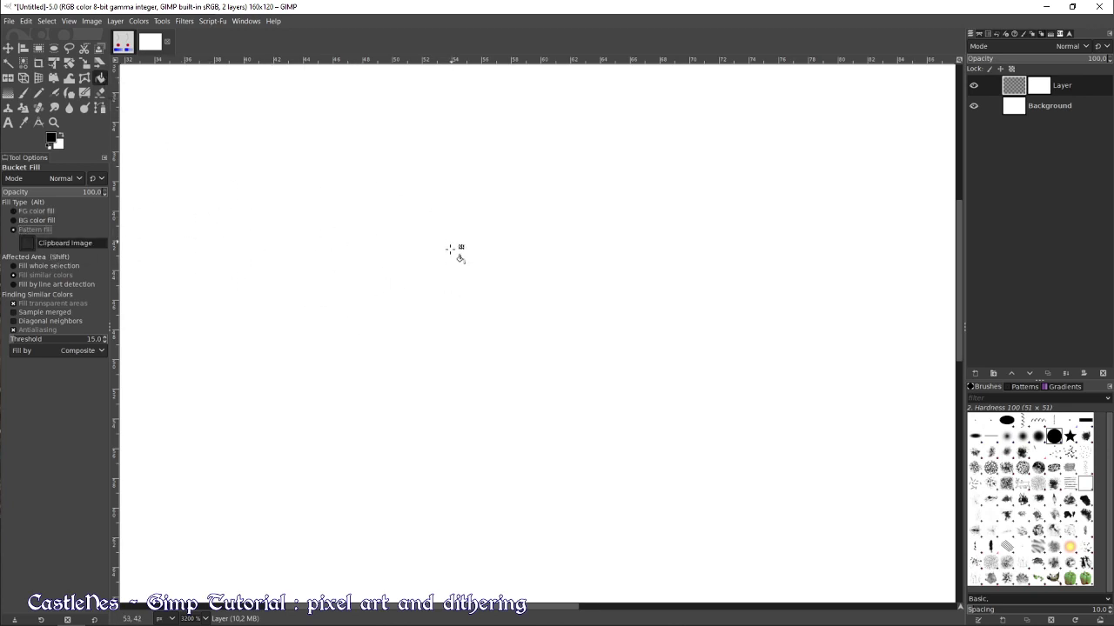
click(27, 244)
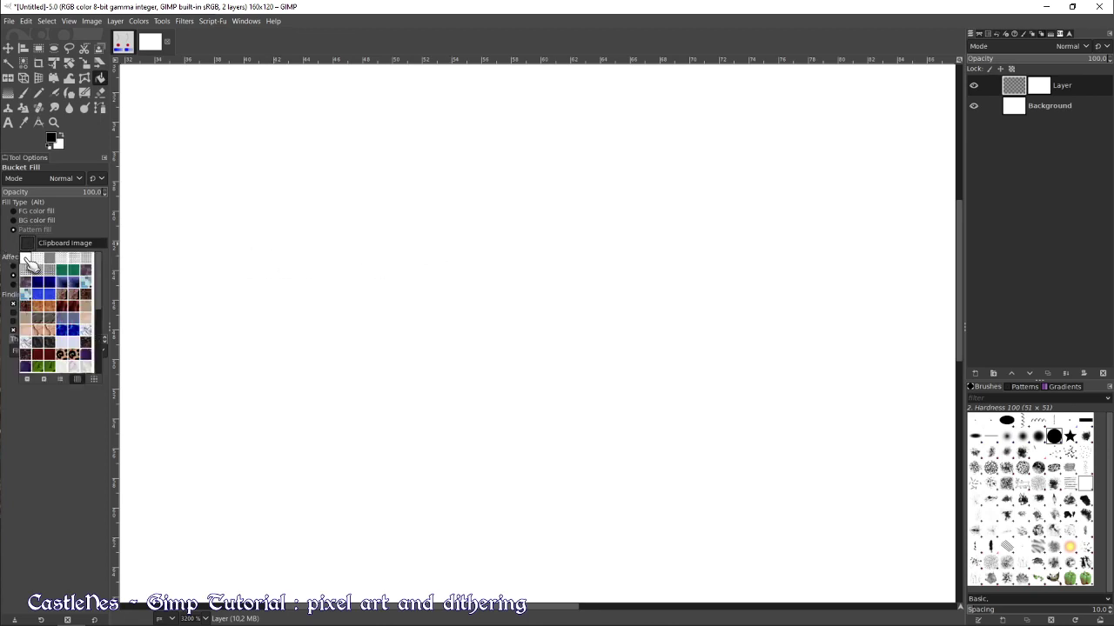
click(31, 261)
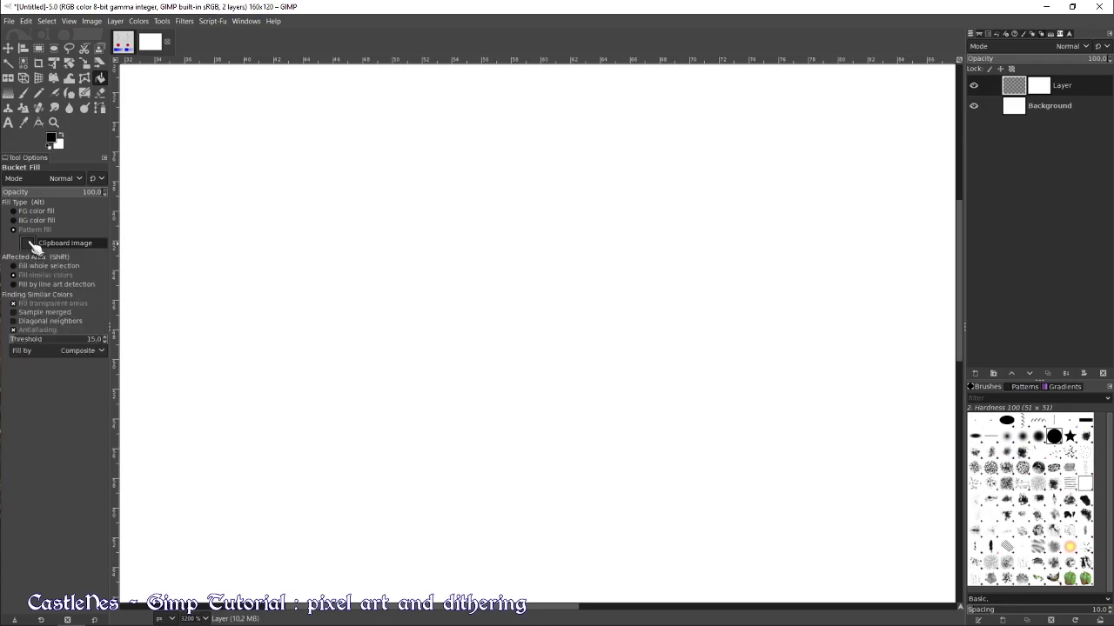
click(415, 265)
ctrl+scroll(477, 303, down, 7)
ctrl+scroll(477, 303, up, 4)
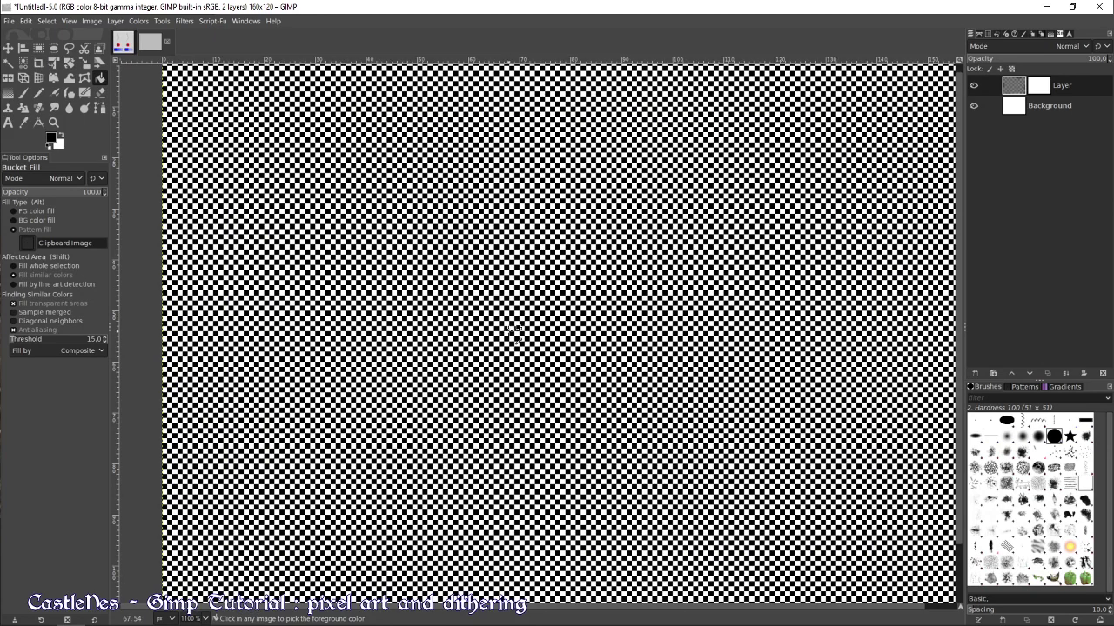
key(ctrl+z)
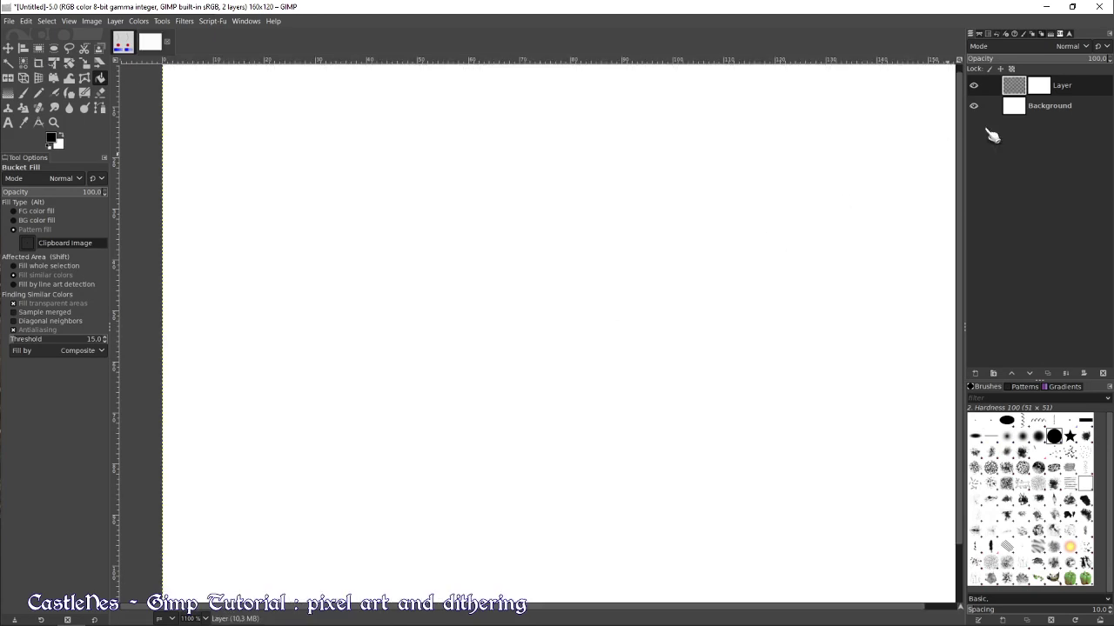
Fill the layer mask with the checker pattern, preview it, then target the layer pixels
click(1043, 92)
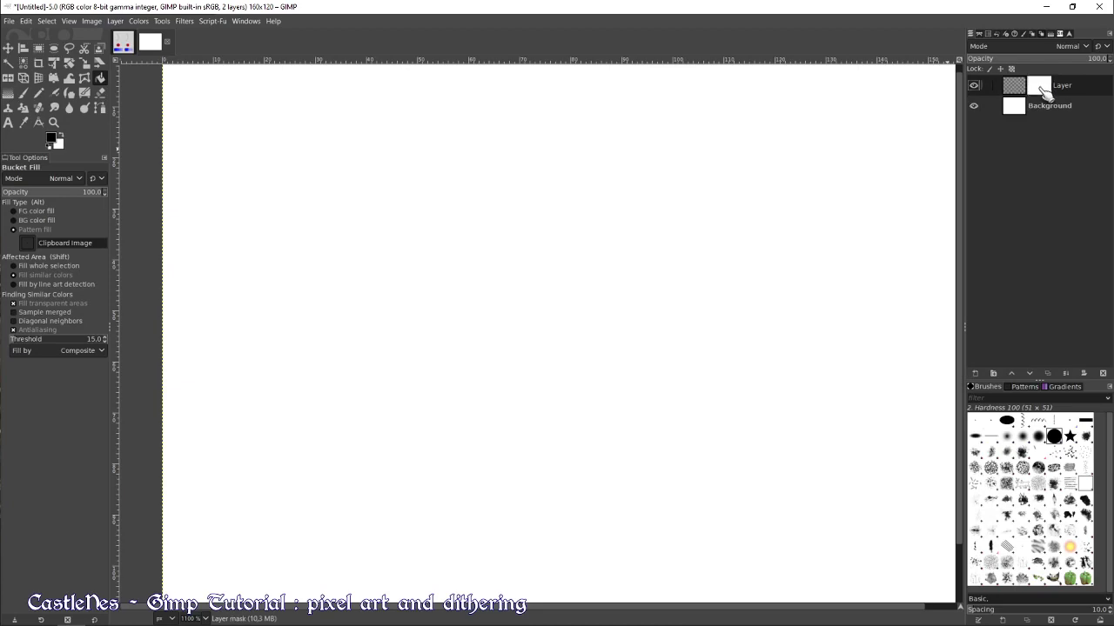
click(597, 301)
alt+click(1043, 91)
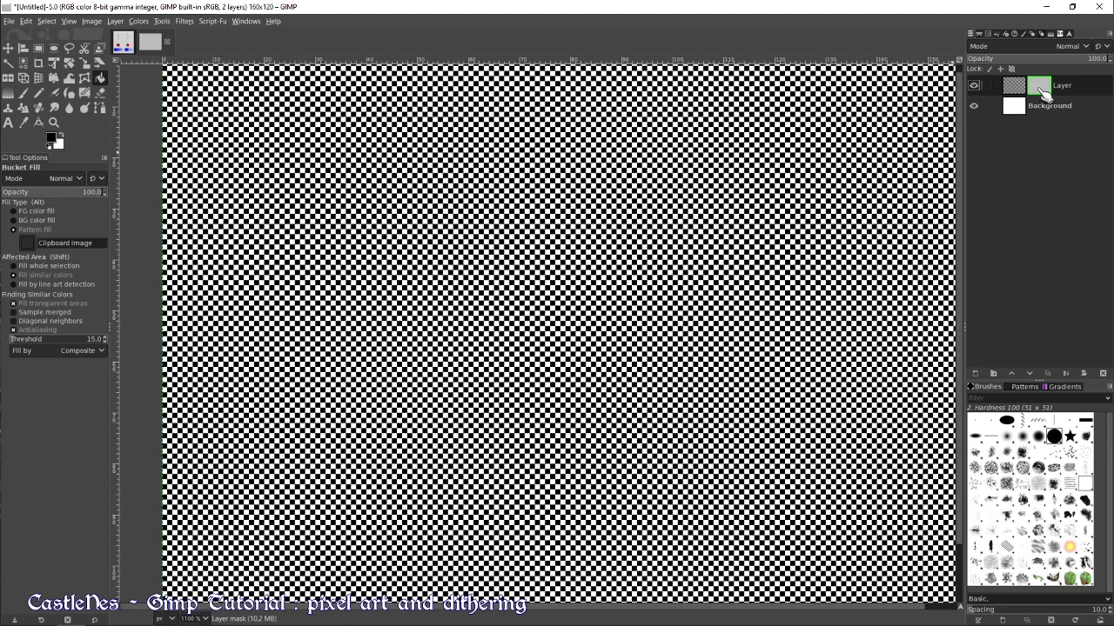
alt+click(1043, 92)
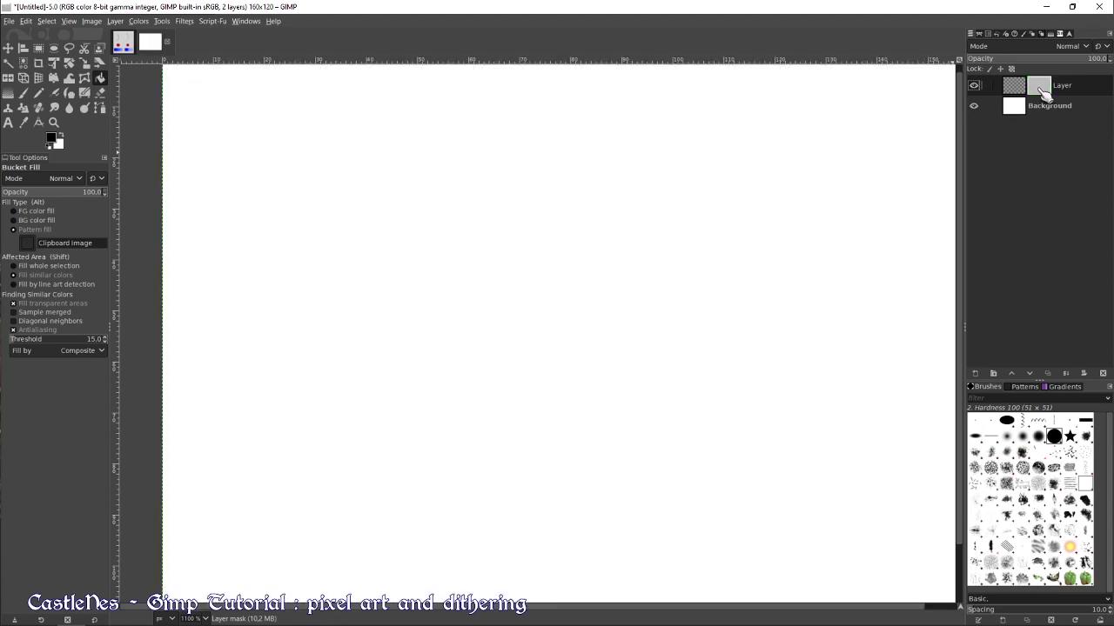
click(1013, 85)
Paint a large red blob on the masked layer with the pencil
key(n)
click(52, 137)
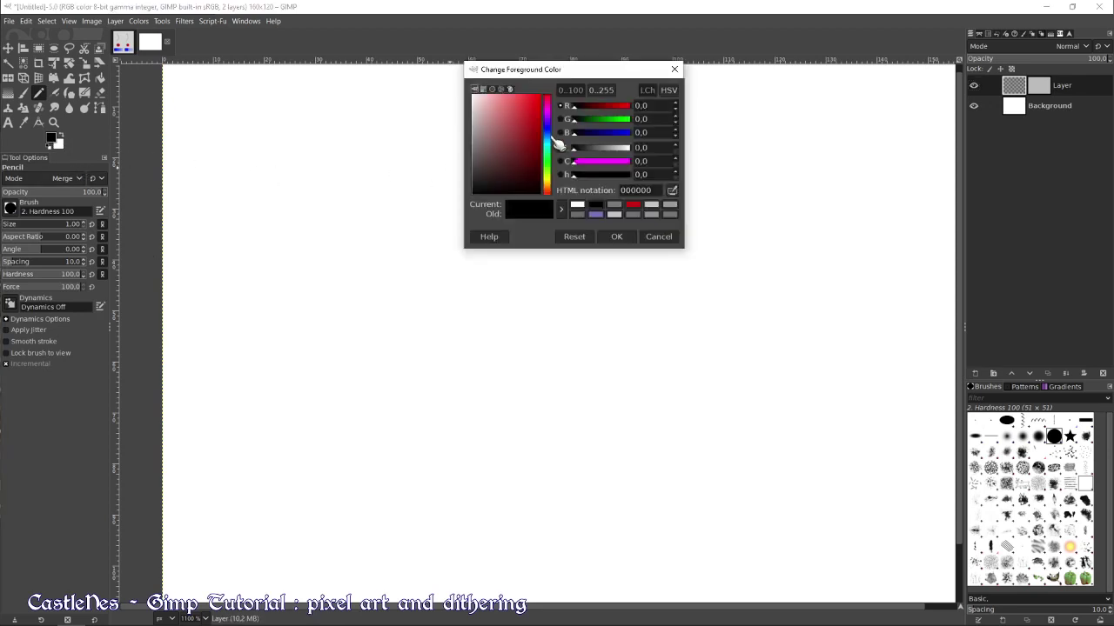
click(527, 121)
click(615, 236)
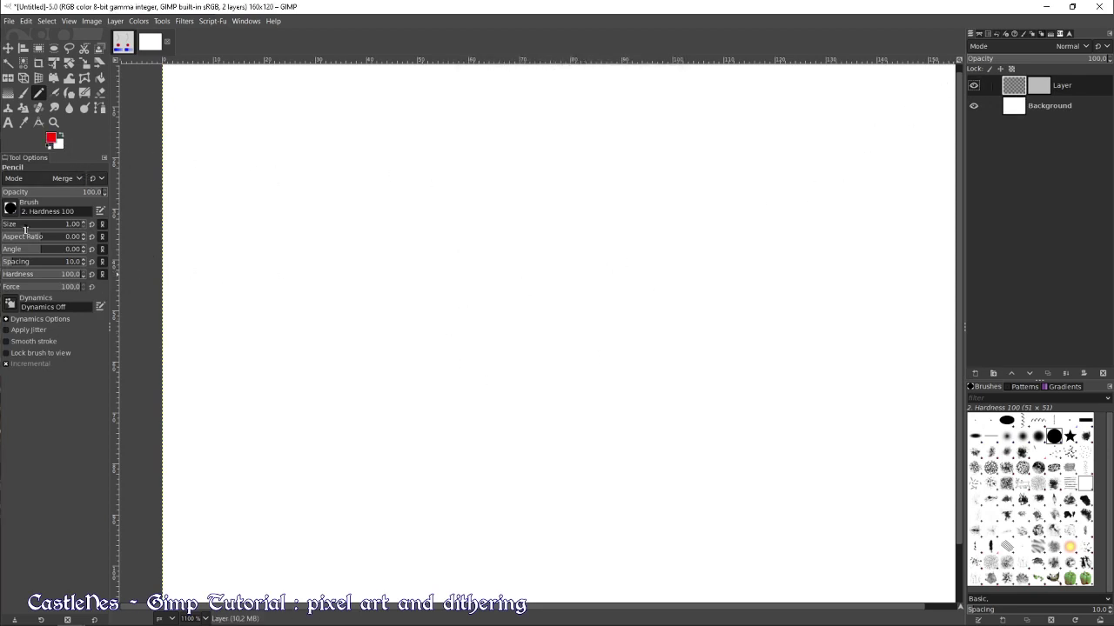
mouse_move(338, 248)
mouse_down()
mouse_move(478, 357)
mouse_move(648, 335)
mouse_move(492, 324)
mouse_move(453, 261)
mouse_move(440, 196)
mouse_up()
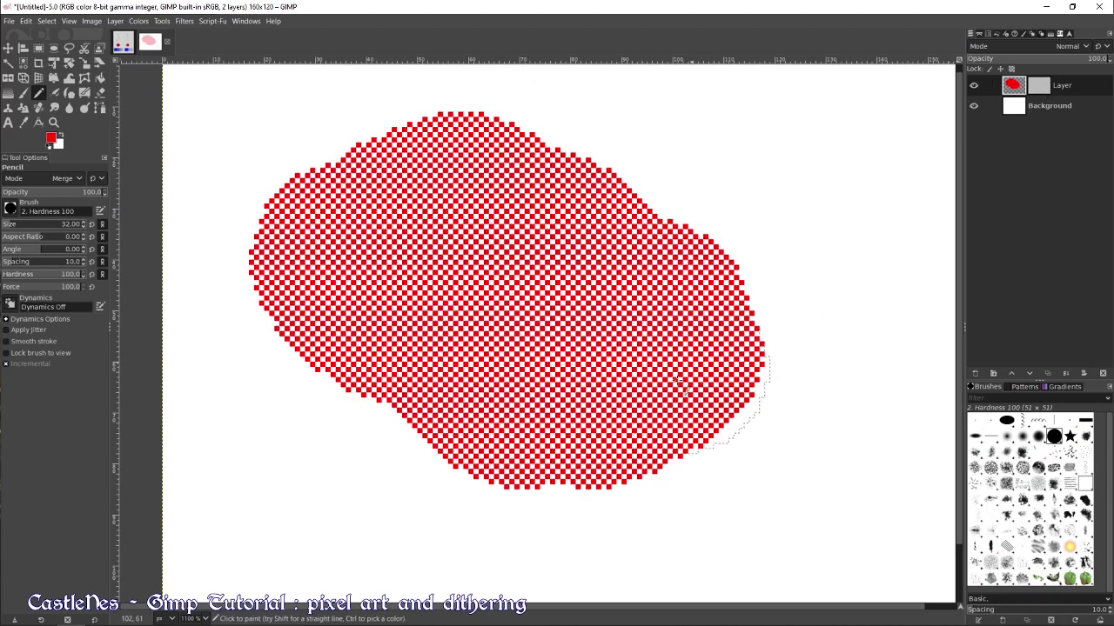
Fill the blob's white notch with red dither and preview the checker mask
scroll(753, 353, right, 3)
mouse_move(723, 154)
mouse_down()
mouse_move(696, 190)
mouse_move(565, 273)
mouse_up()
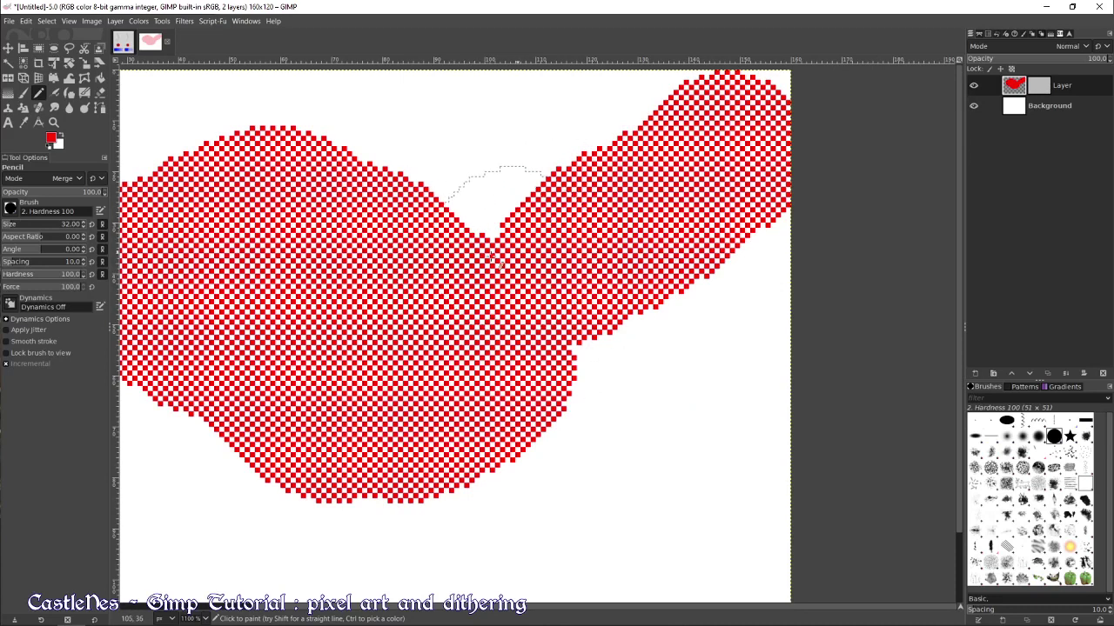
drag(494, 259, 442, 297)
drag(484, 241, 472, 212)
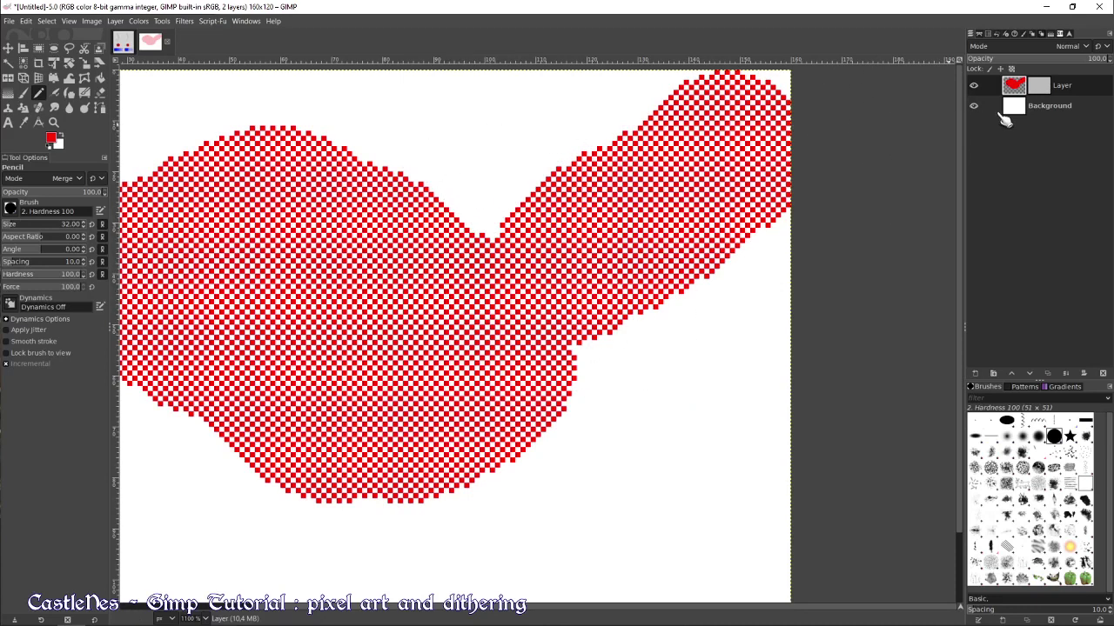
alt+click(1051, 87)
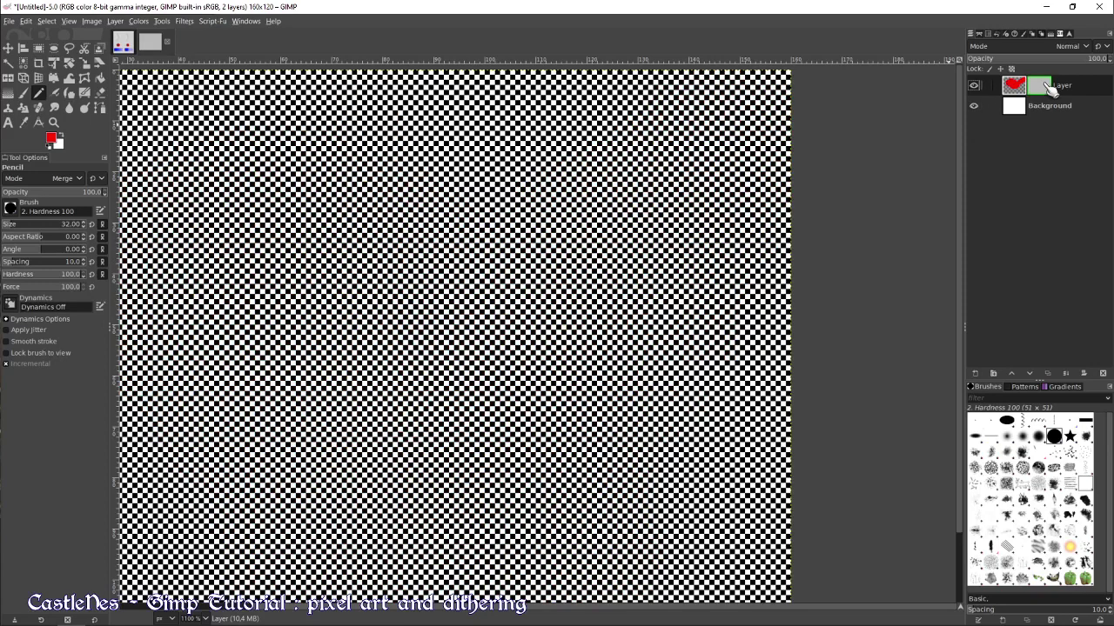
alt+click(1051, 87)
Paint a blue dithered ellipse over the red blob
key(3)
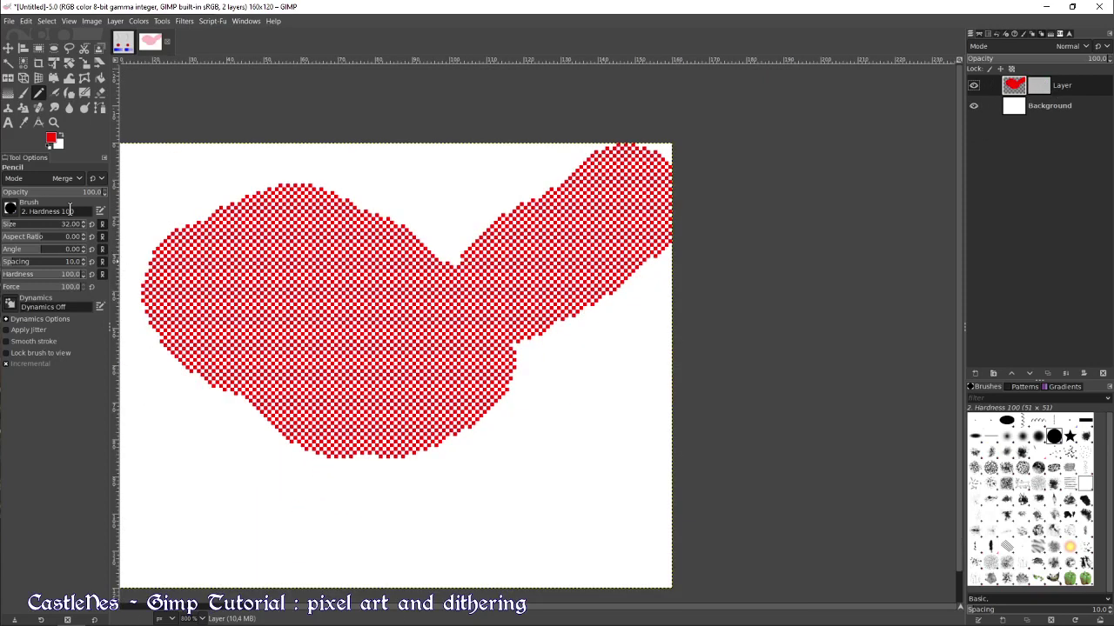
click(52, 139)
click(548, 133)
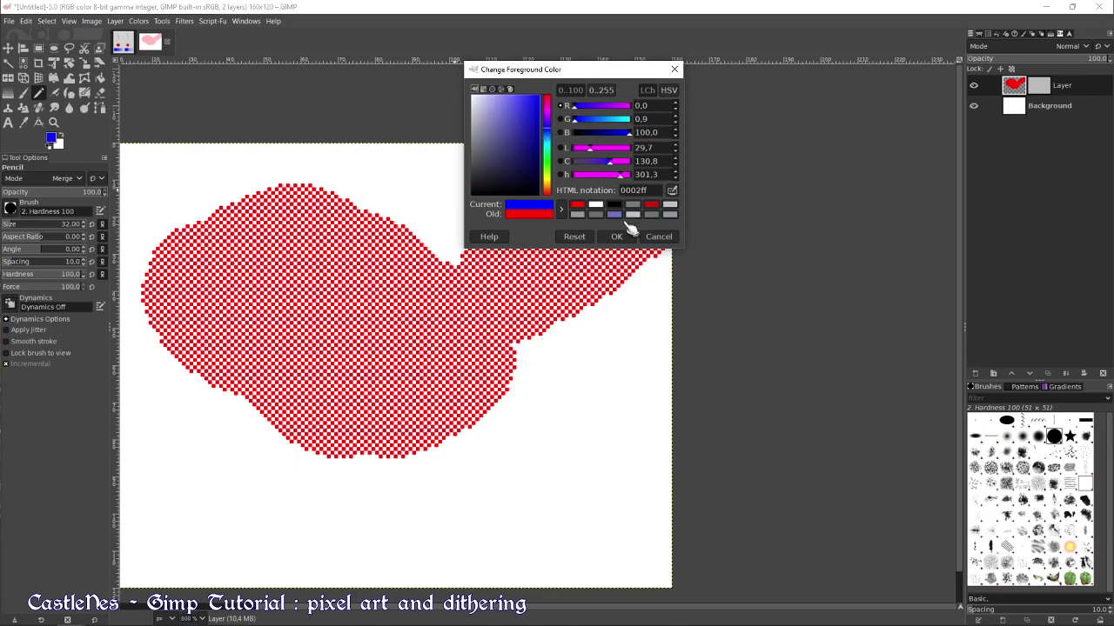
click(616, 236)
drag(331, 317, 379, 318)
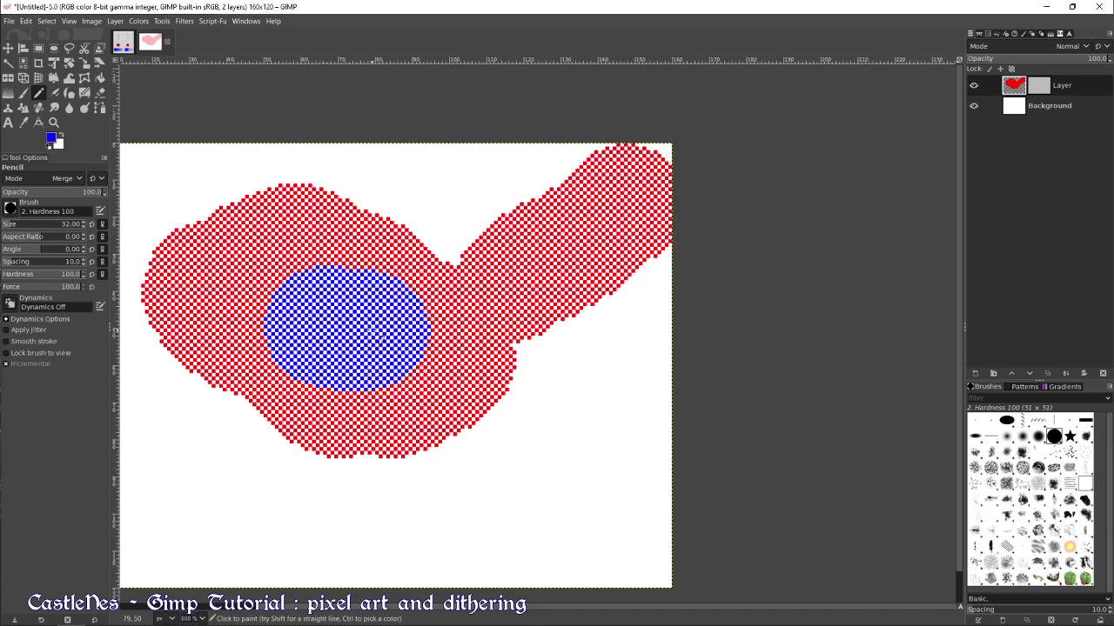
Inspect the dither zoomed in, then delete the red-and-blue test layer
key(5)
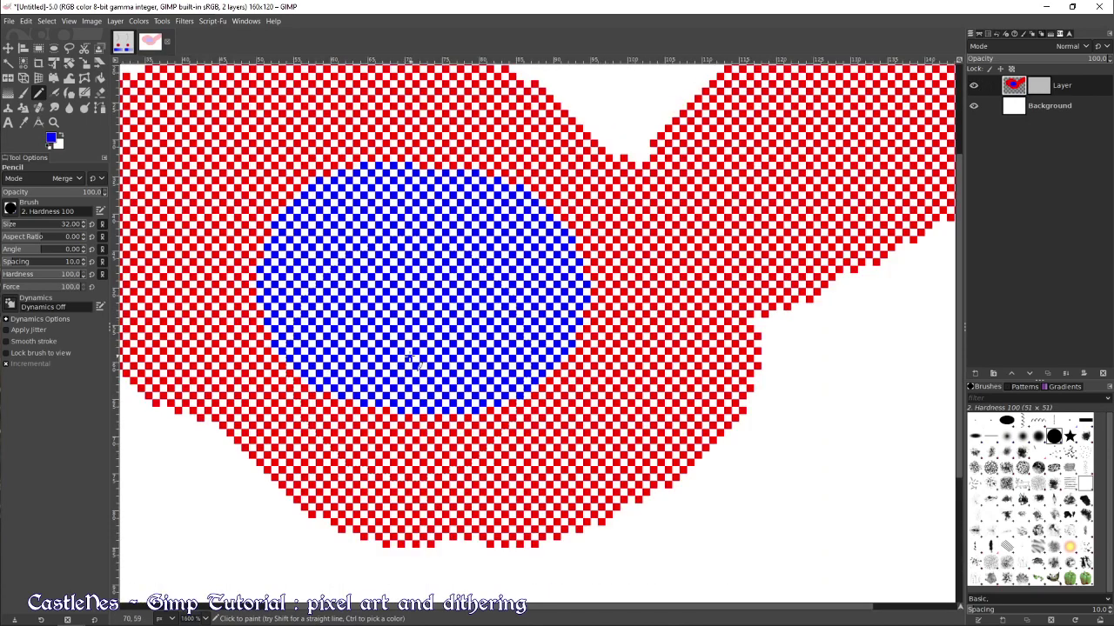
key(4)
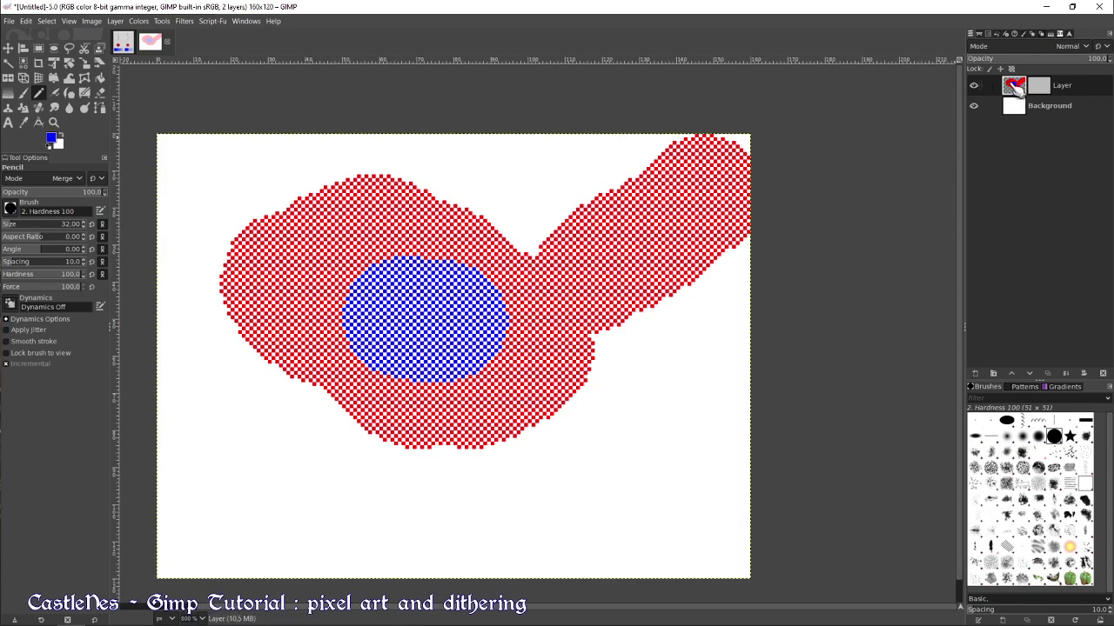
drag(1016, 87, 1109, 376)
drag(1105, 379, 1102, 374)
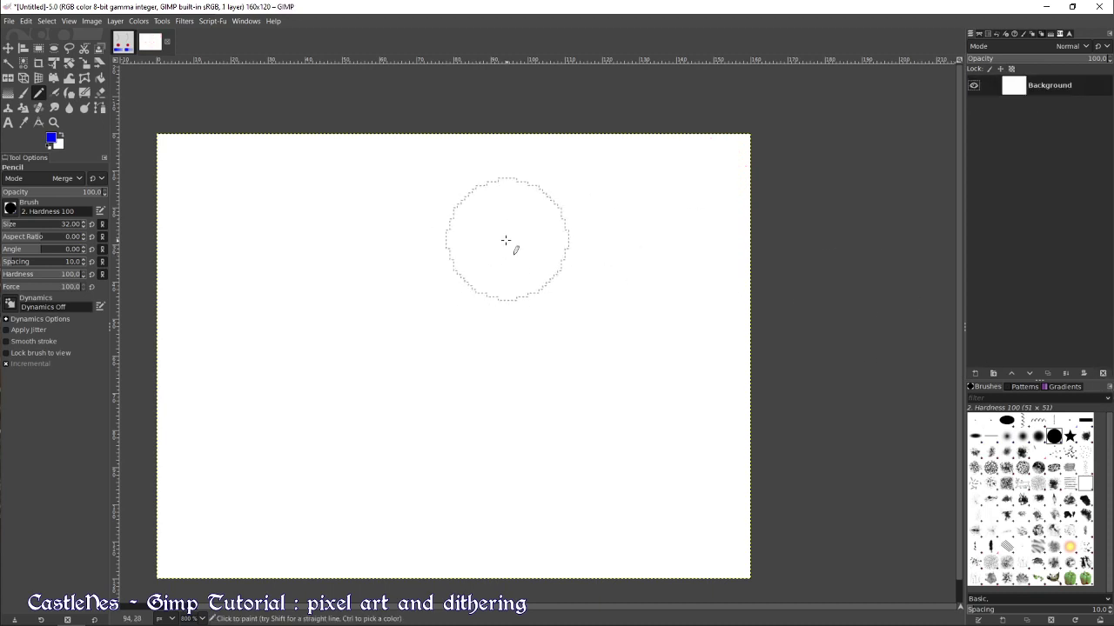
On a new layer, stamp a large 303065 dark-blue circle at centre, then add an empty layer above
shift+click(975, 375)
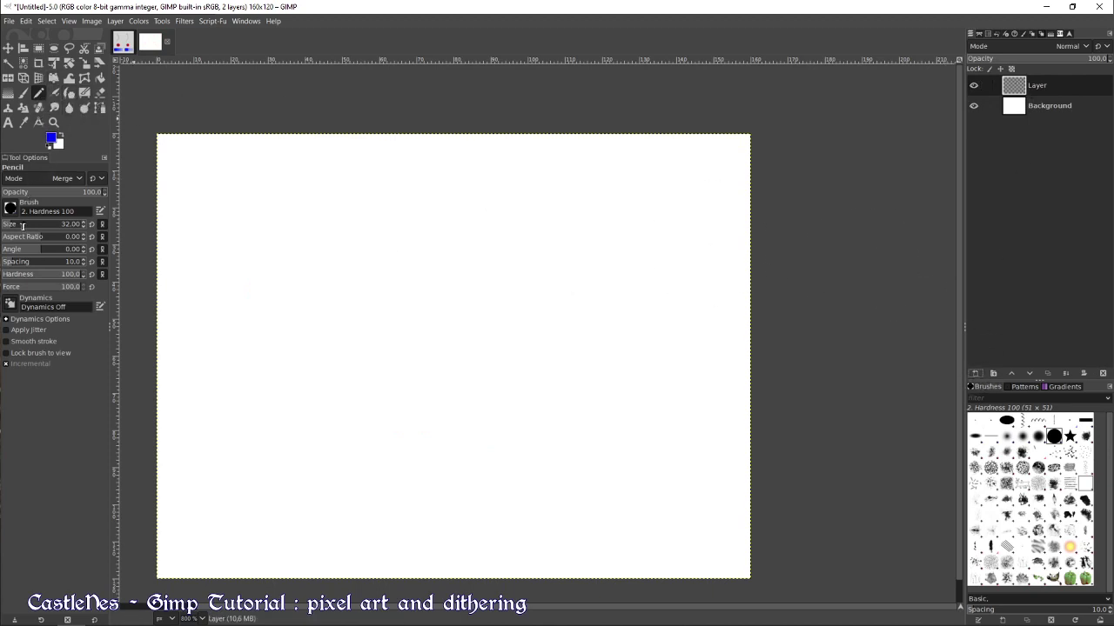
click(52, 138)
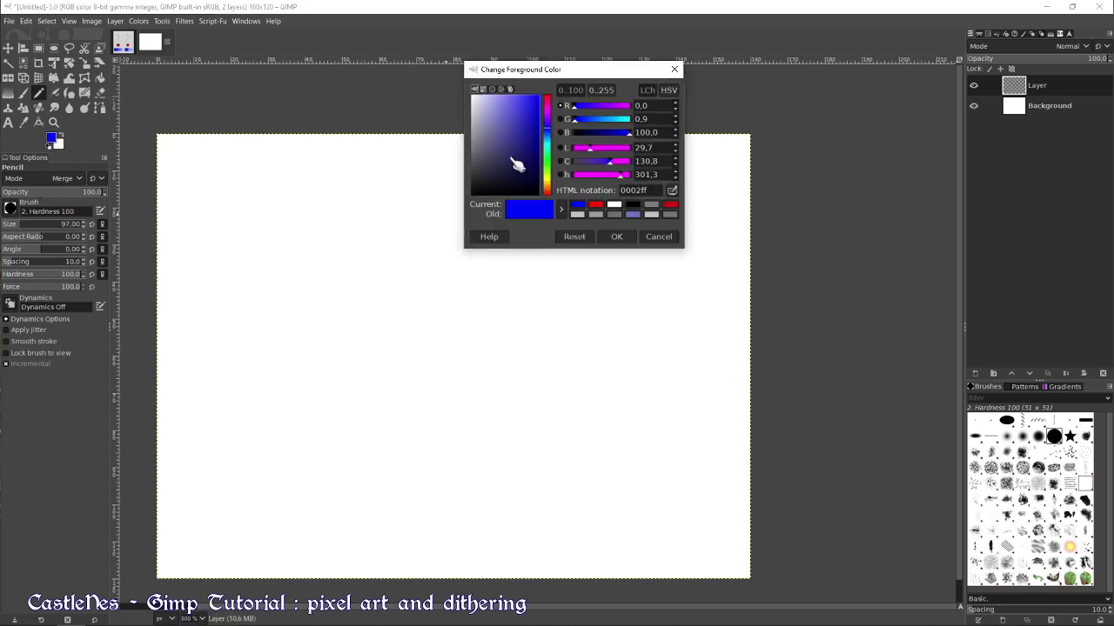
click(517, 164)
click(510, 158)
click(617, 236)
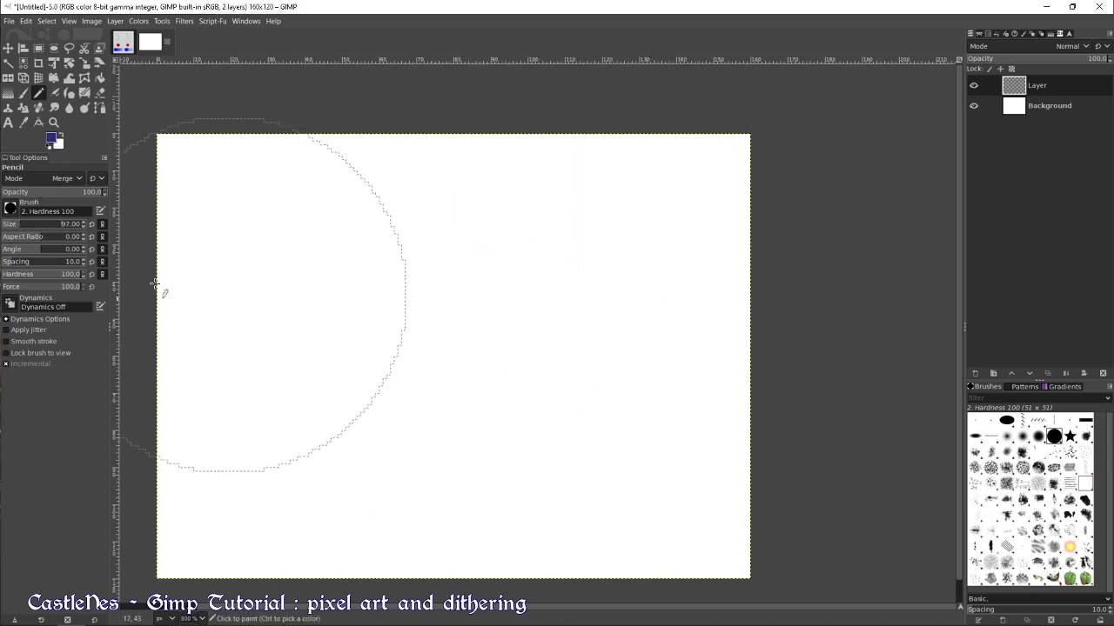
click(430, 354)
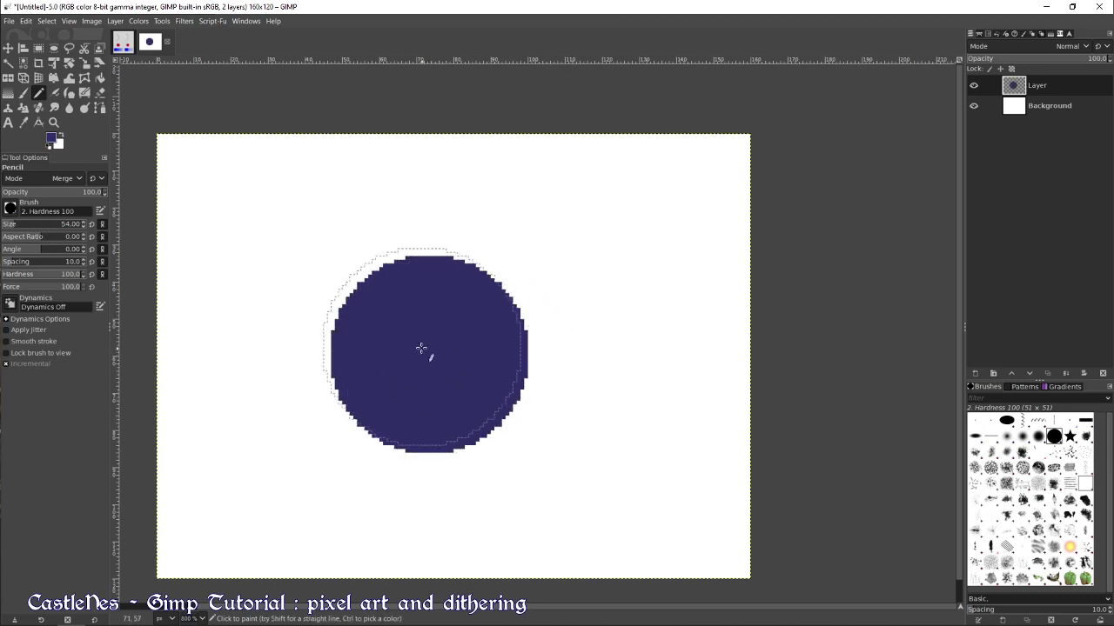
shift+click(976, 374)
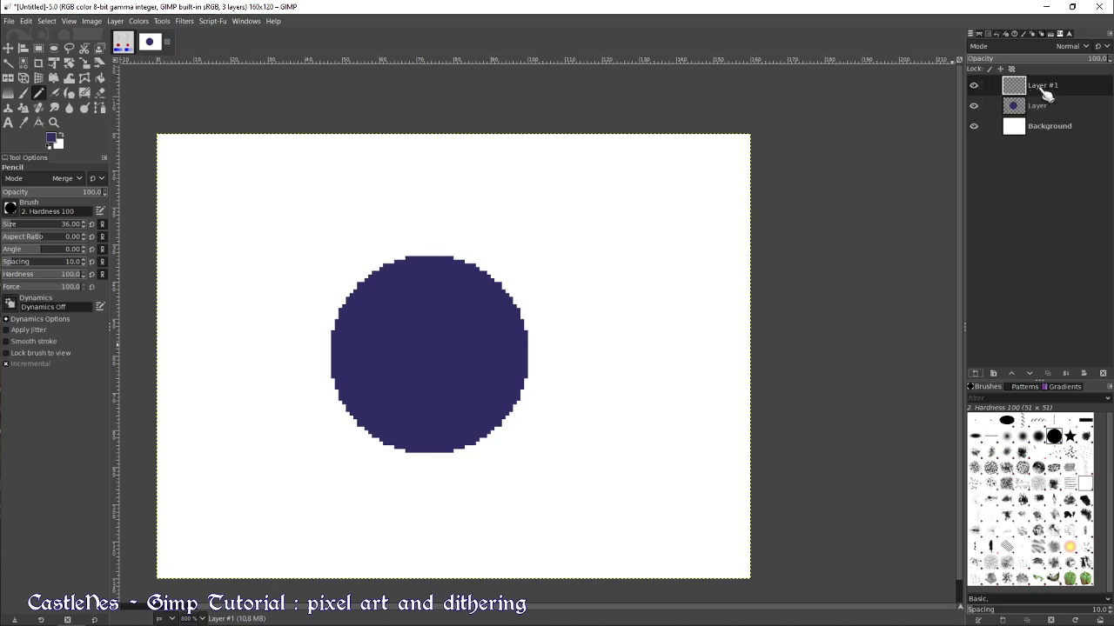
Add a white layer mask to Layer #1
right_click(1043, 94)
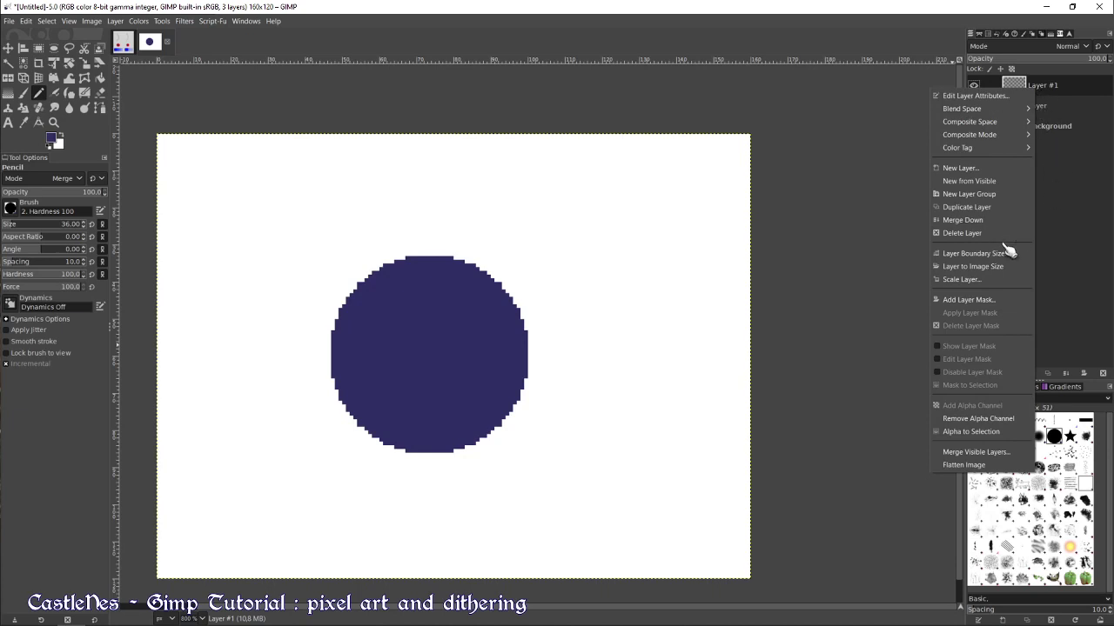
click(967, 300)
click(991, 392)
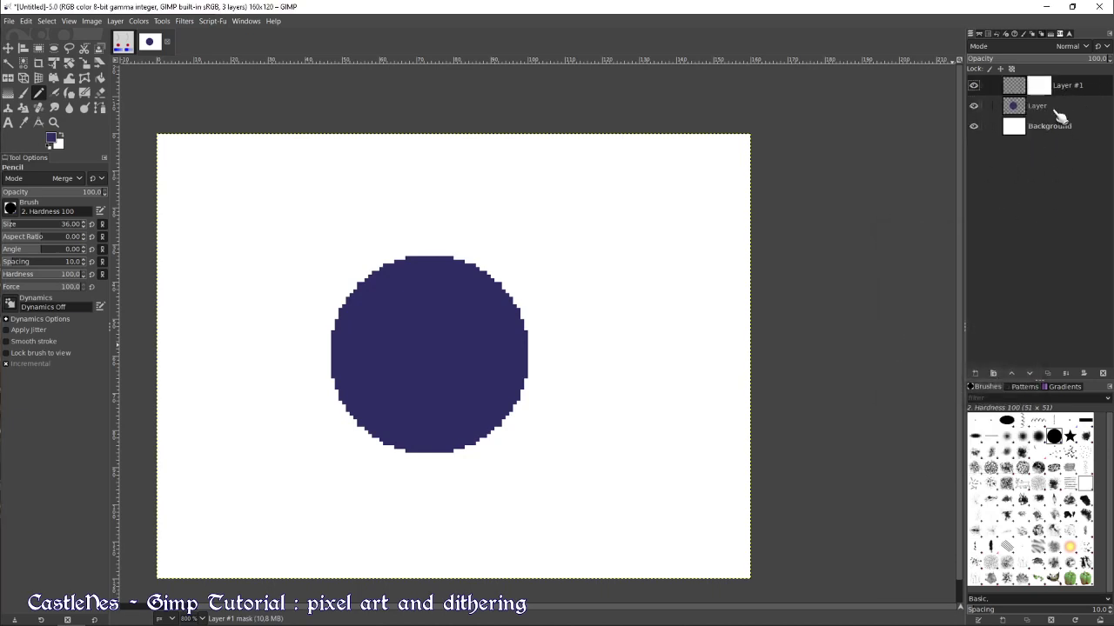
right_click(1041, 92)
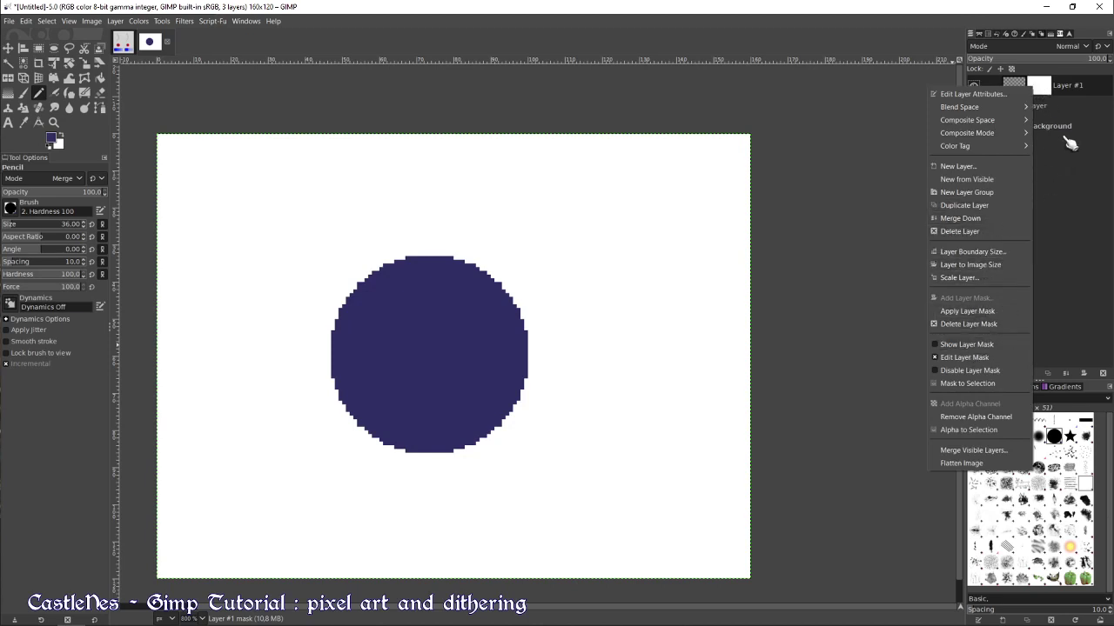
key(Escape)
Bucket-fill Layer #1's mask with the checker pattern and target its pixels with the pencil
click(100, 77)
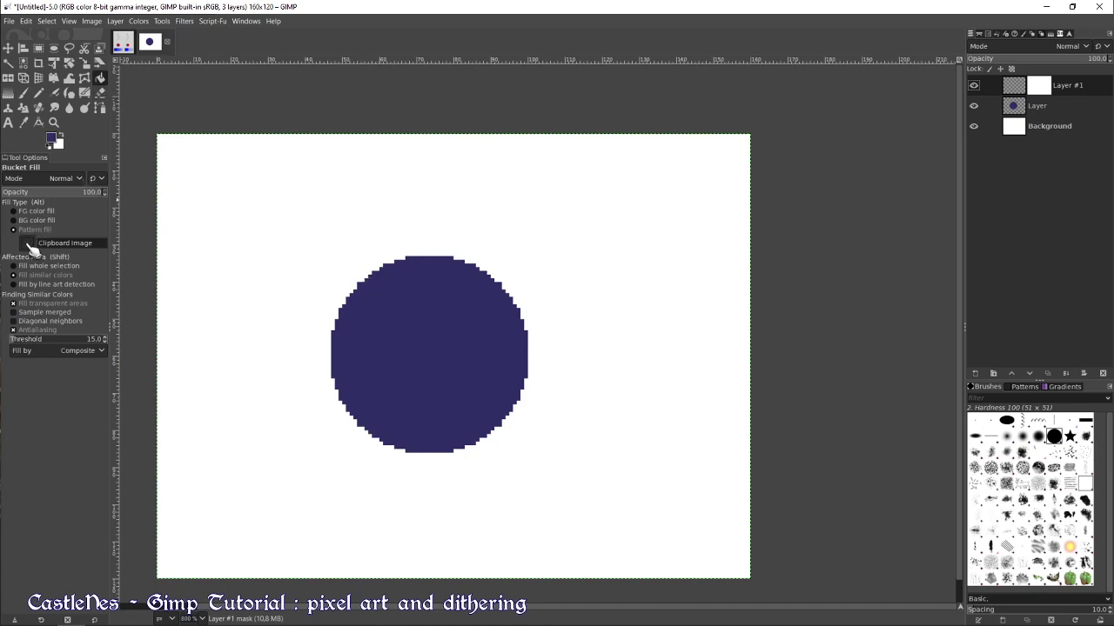
click(662, 298)
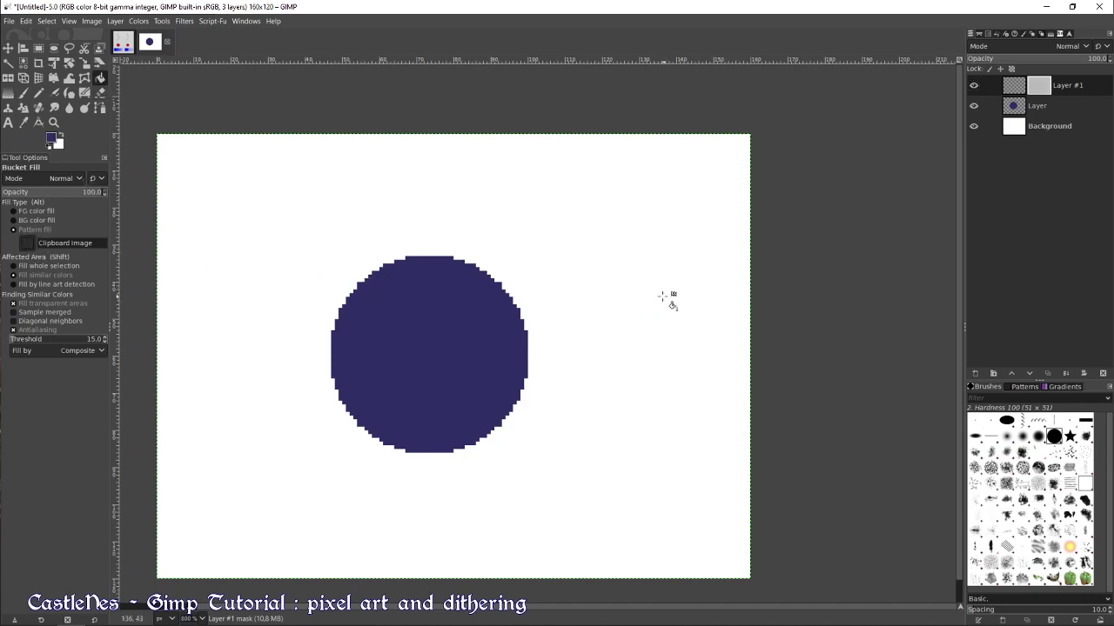
alt+click(1039, 85)
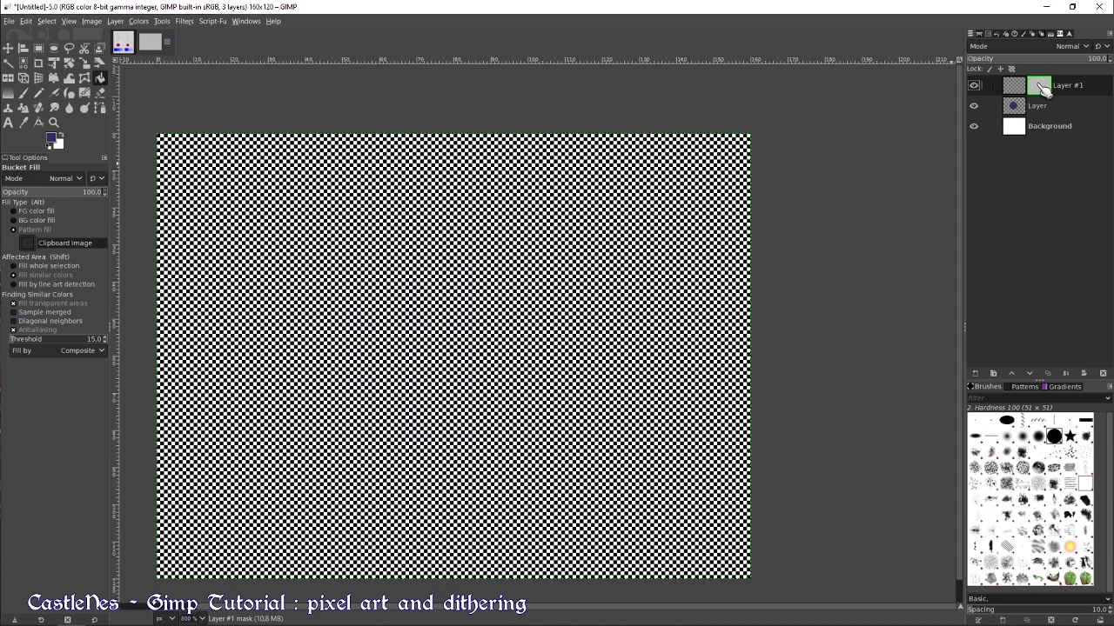
alt+click(1039, 85)
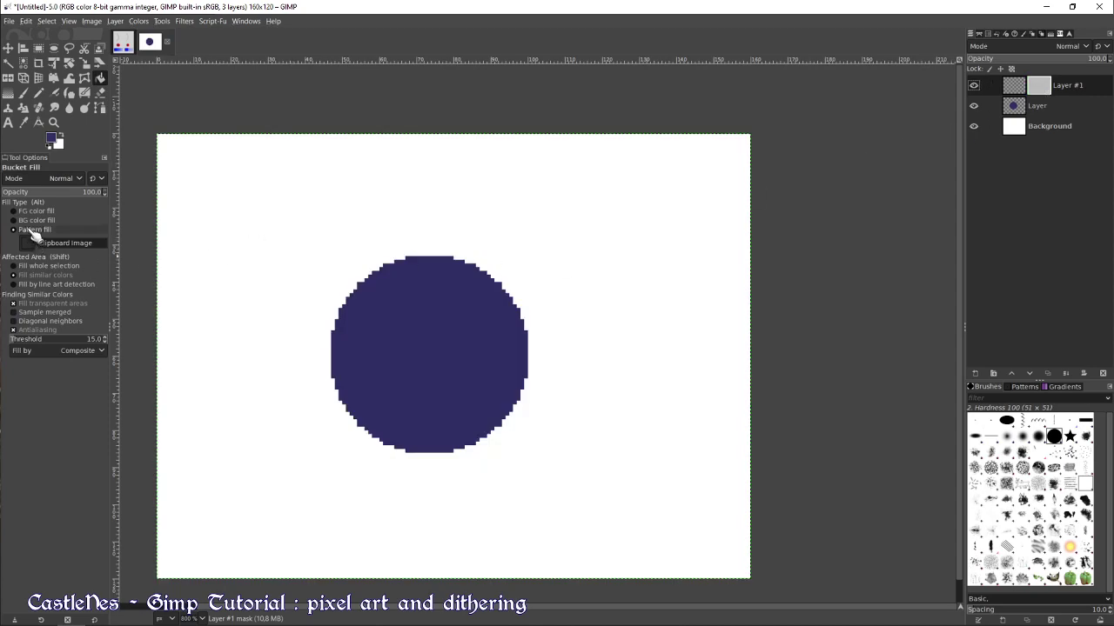
click(28, 245)
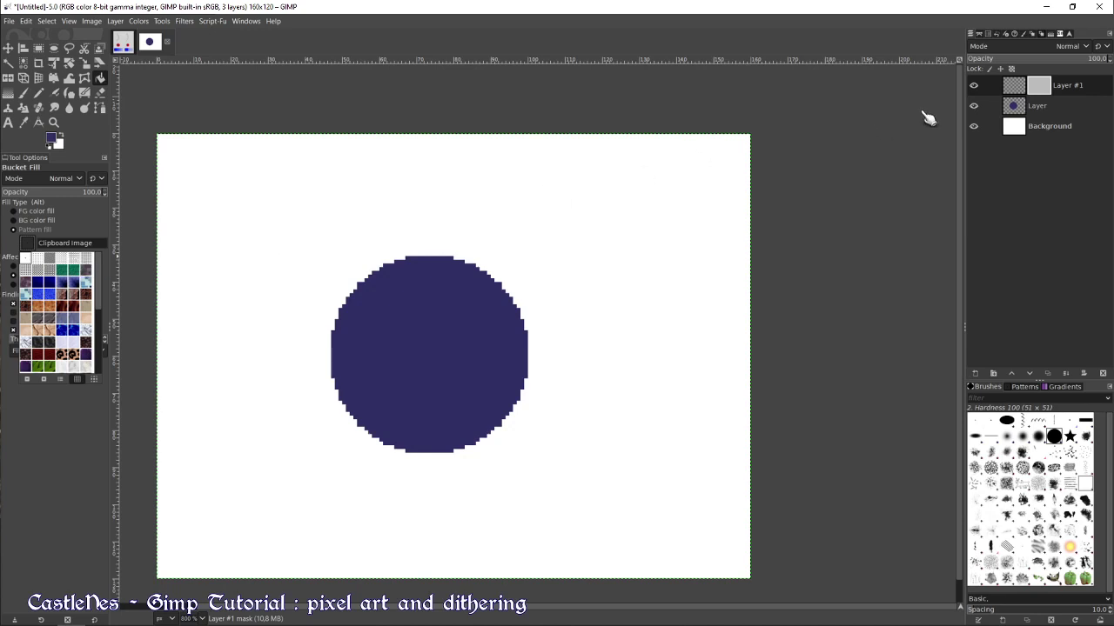
click(1025, 94)
click(1014, 85)
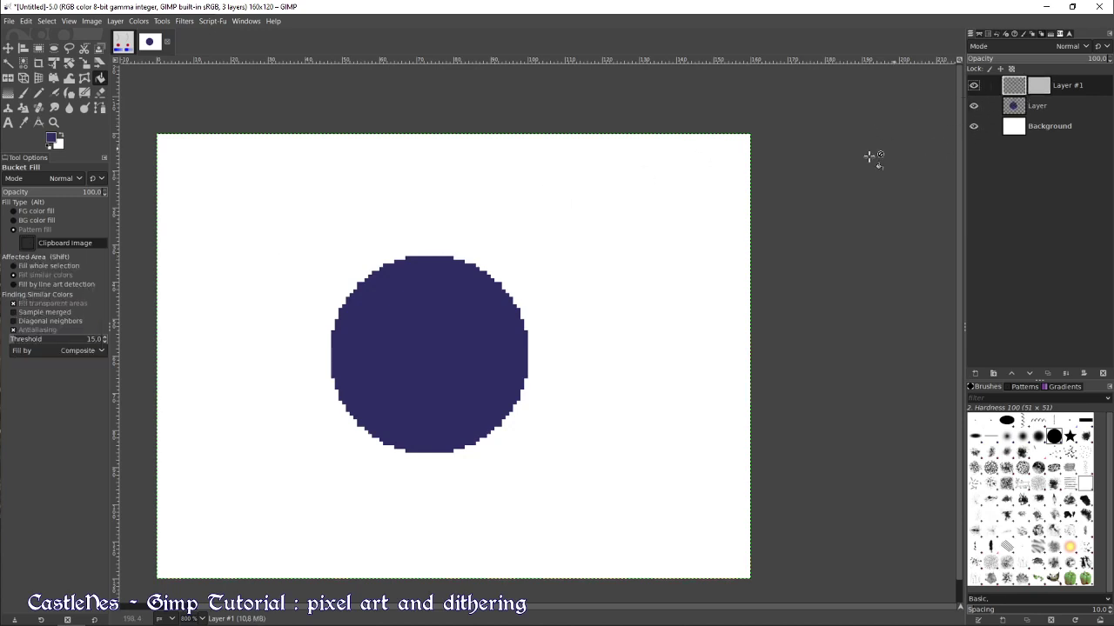
key(n)
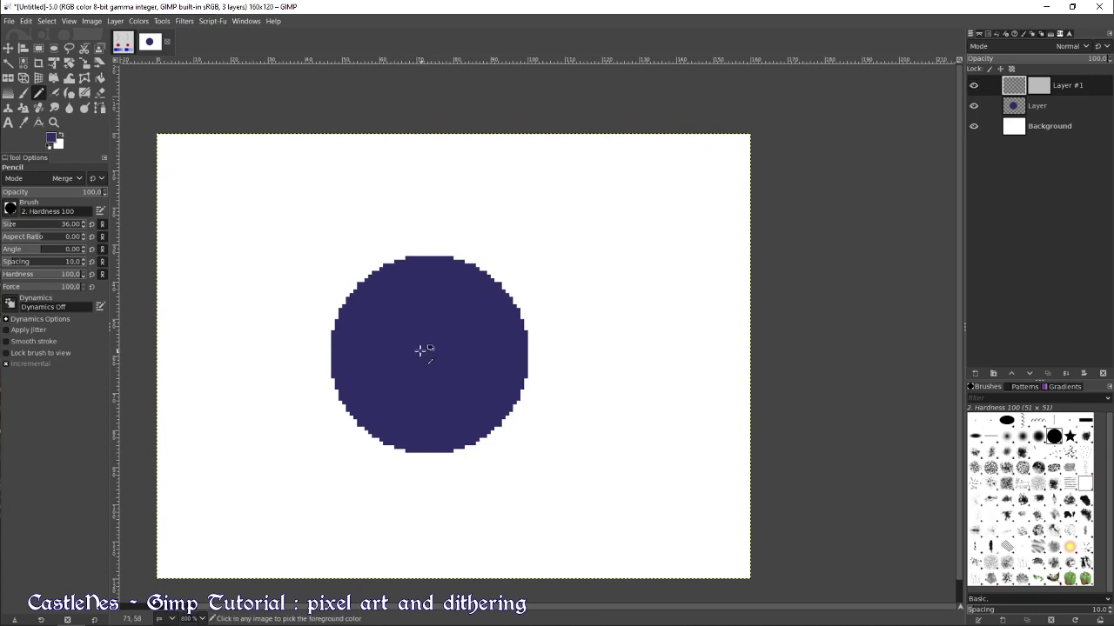
Paint a 5a5a8c dither highlight disc upper-left of the circle's centre
click(52, 139)
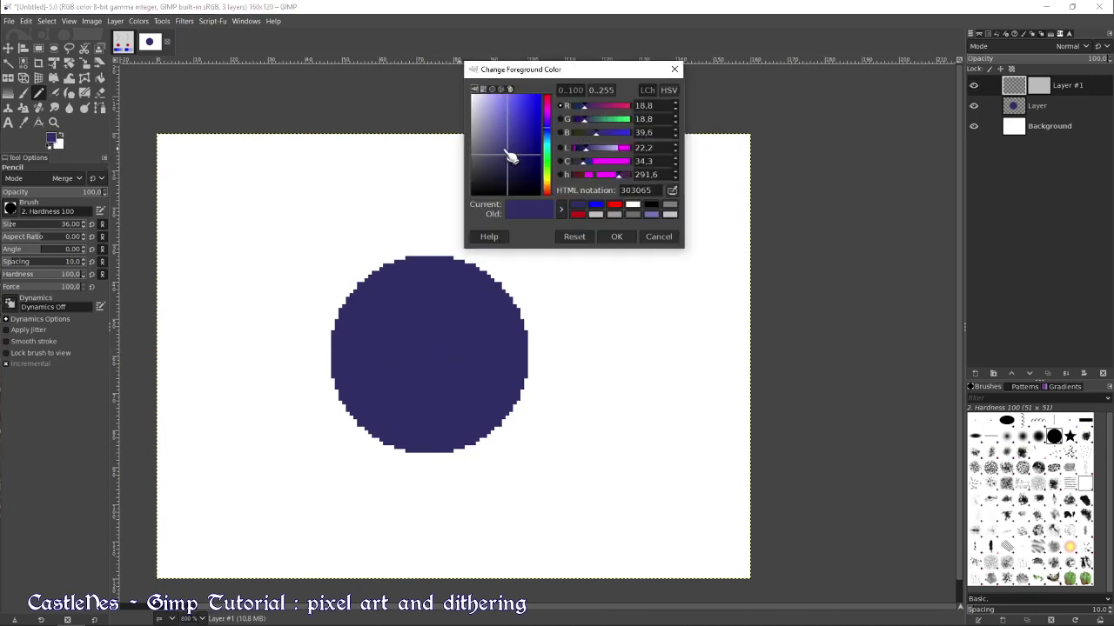
drag(510, 156, 502, 148)
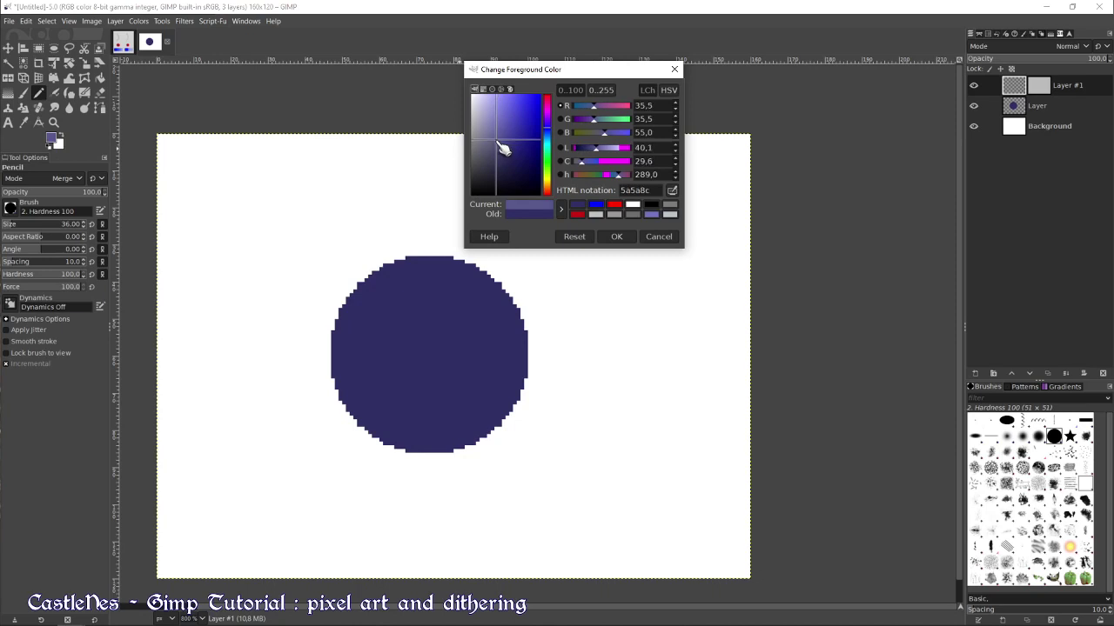
click(625, 238)
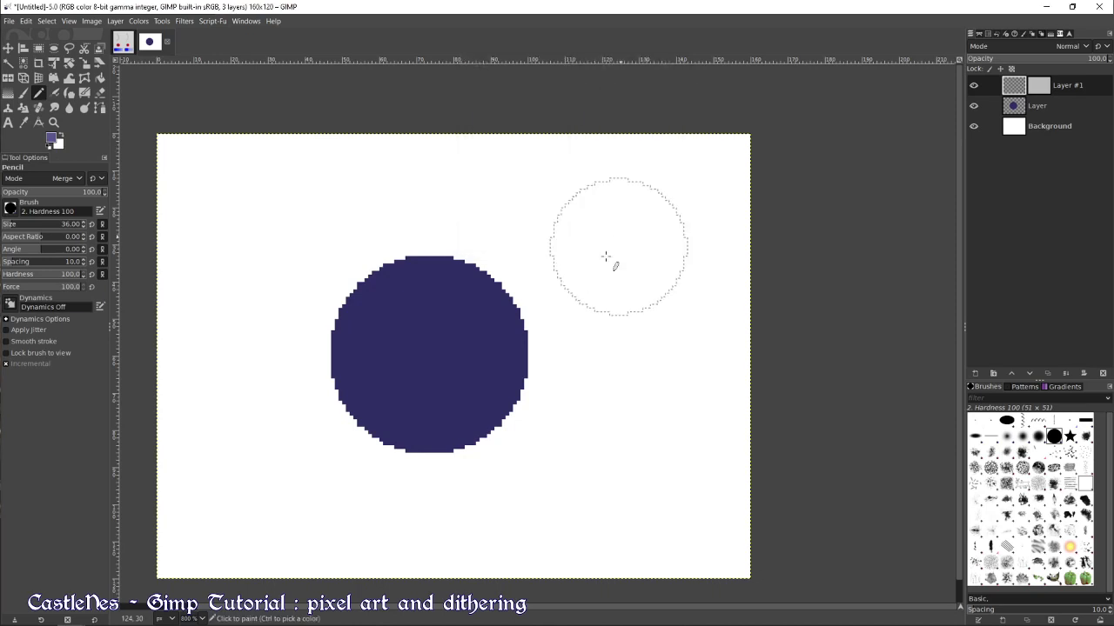
click(418, 342)
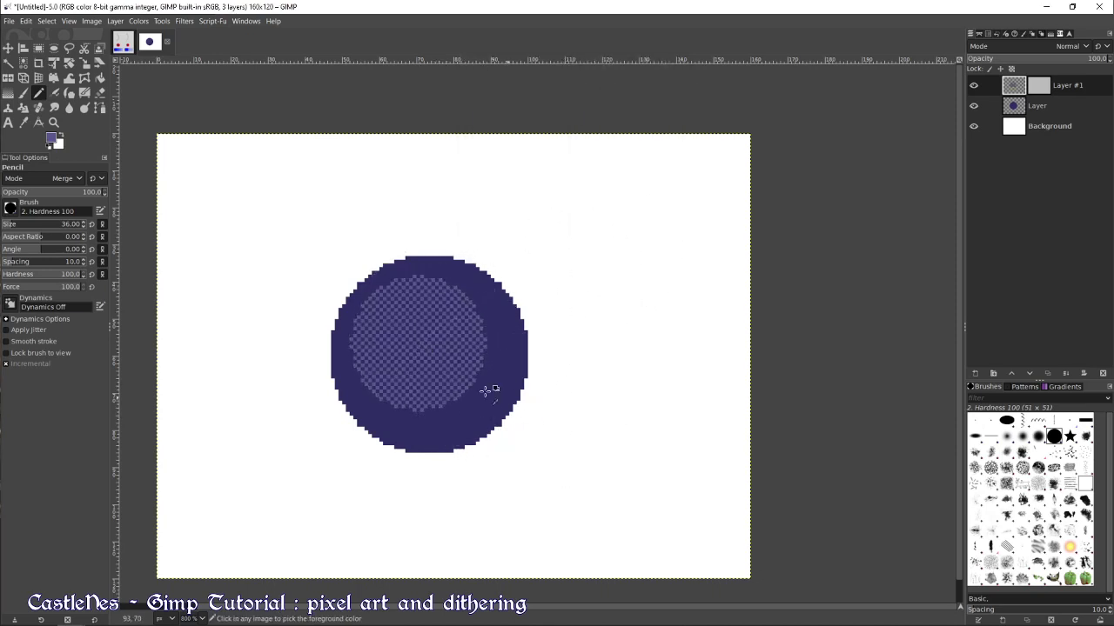
key(ctrl+z)
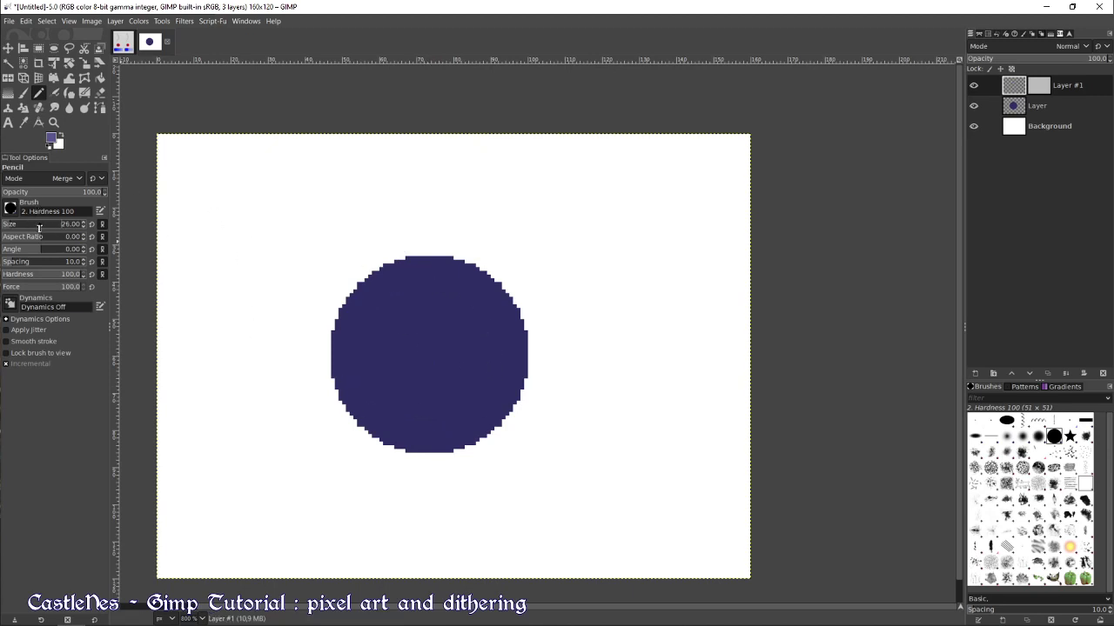
click(408, 329)
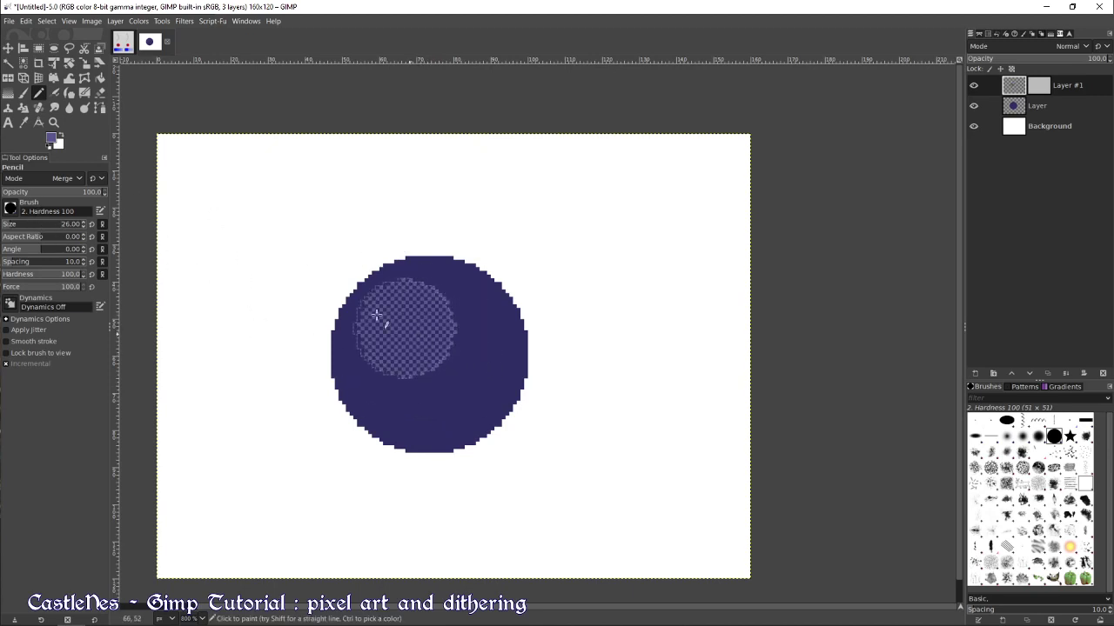
Dab a lighter 8282aa spot onto the highlight
click(50, 140)
click(487, 127)
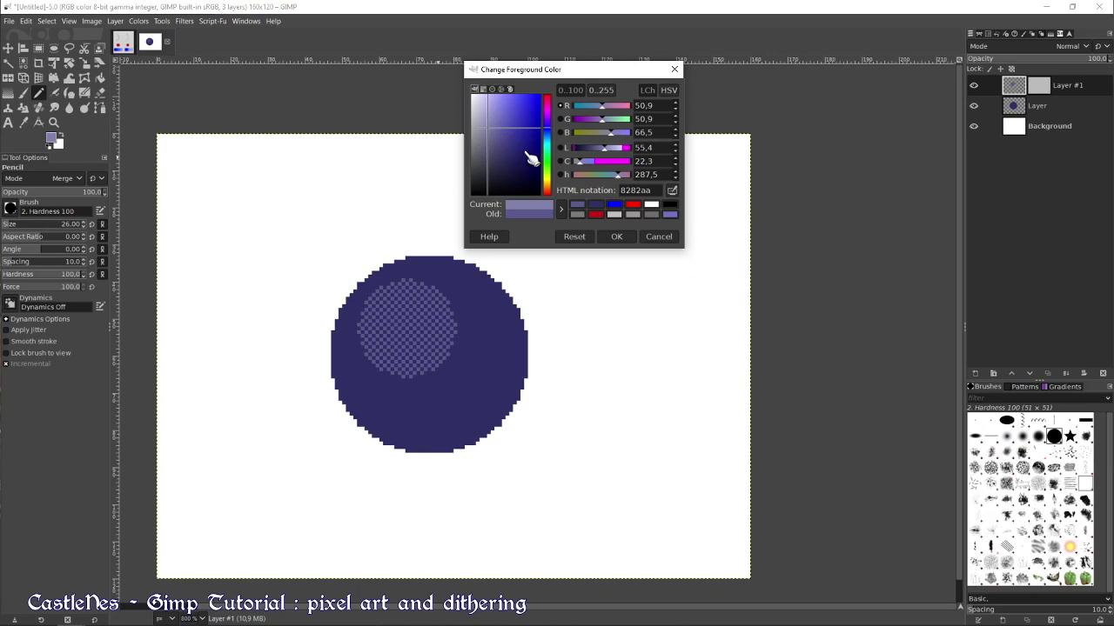
click(616, 237)
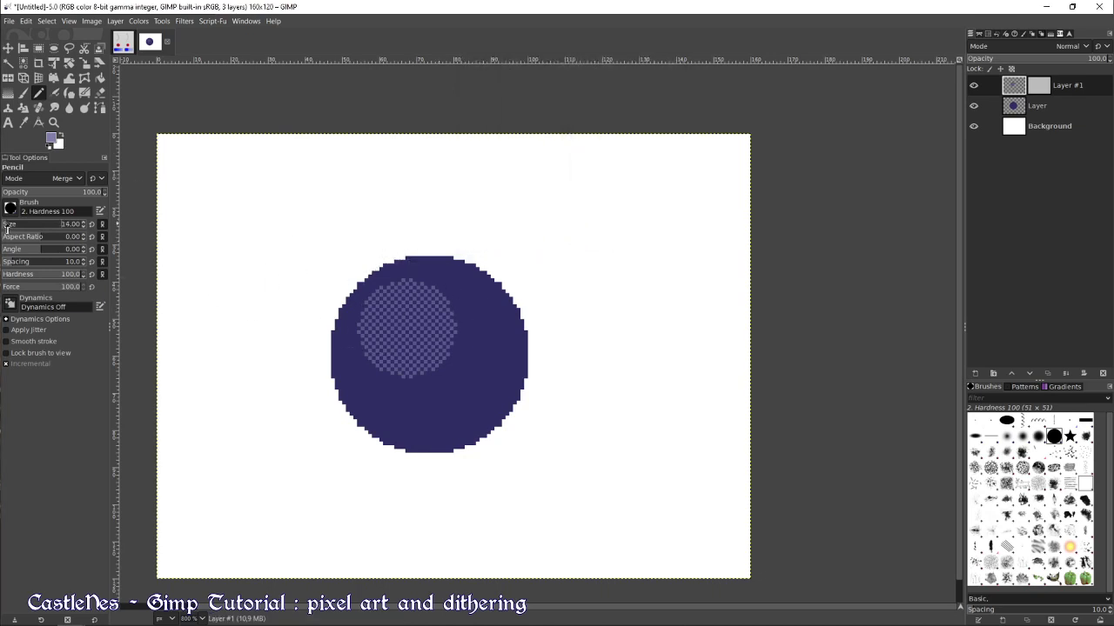
click(395, 315)
ctrl+scroll(551, 313, down, 2)
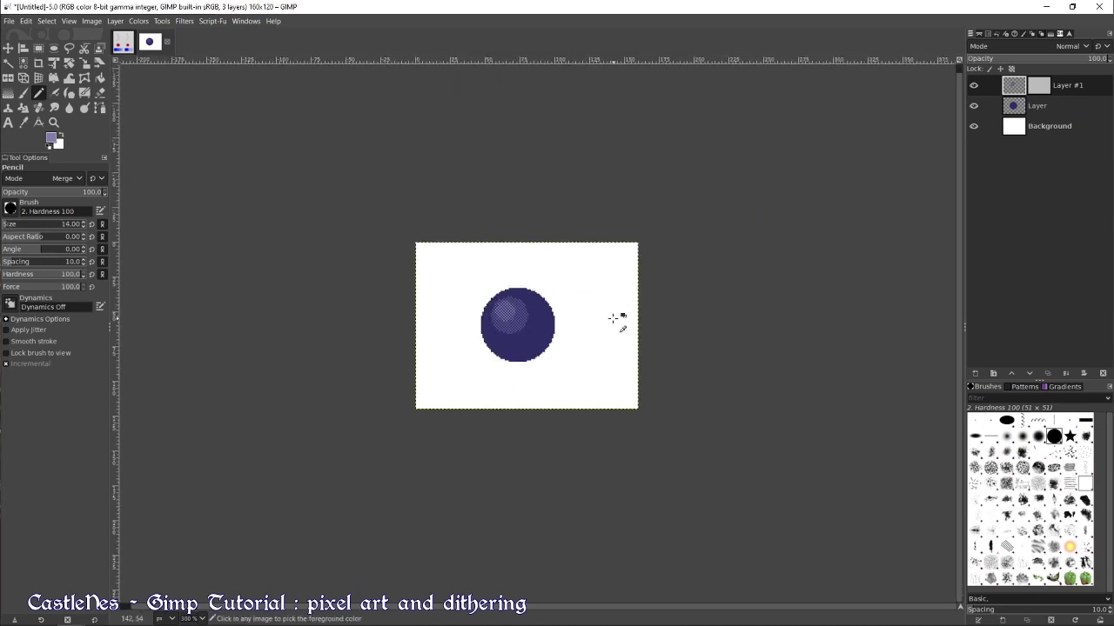
ctrl+scroll(566, 314, up, 3)
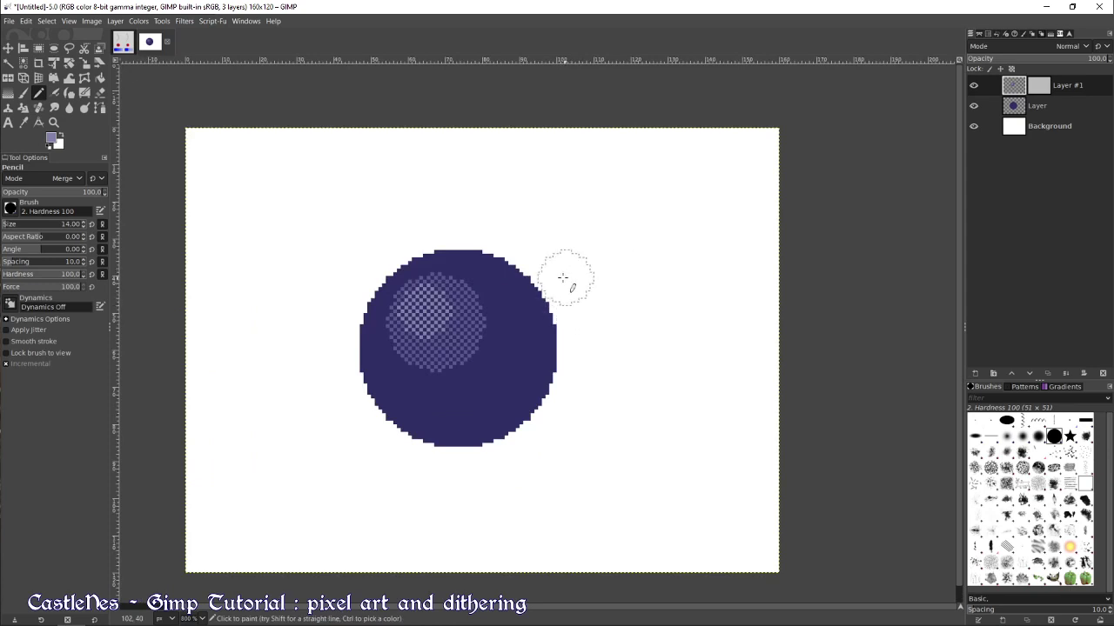
click(1018, 108)
click(1023, 87)
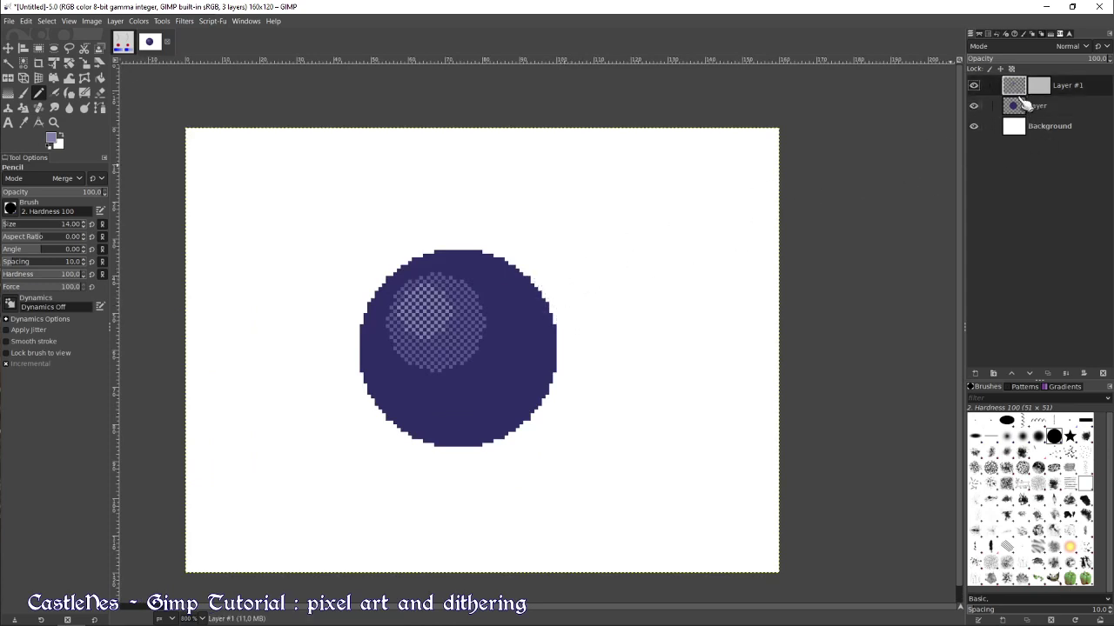
Add a new Layer #2 above the Background with a white layer mask
click(1018, 131)
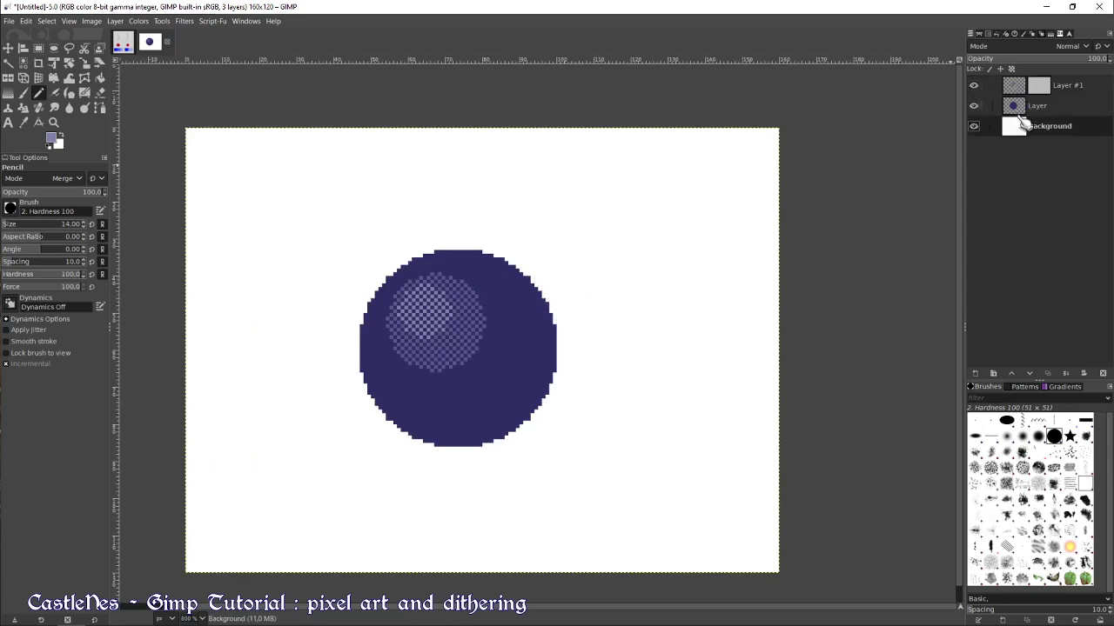
shift+click(974, 373)
right_click(1051, 130)
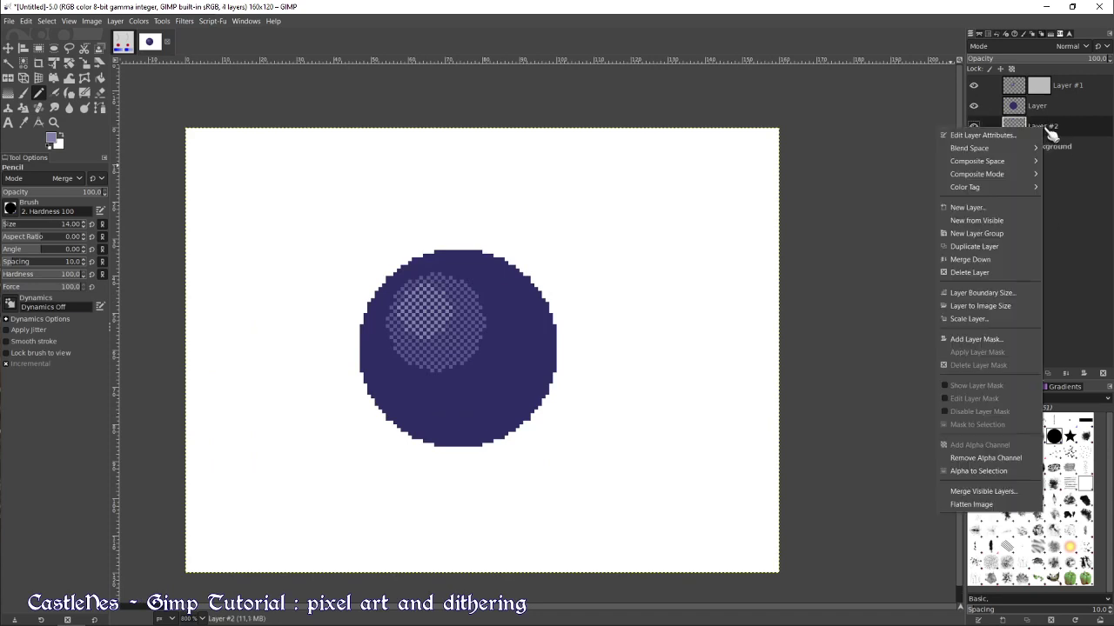
click(980, 340)
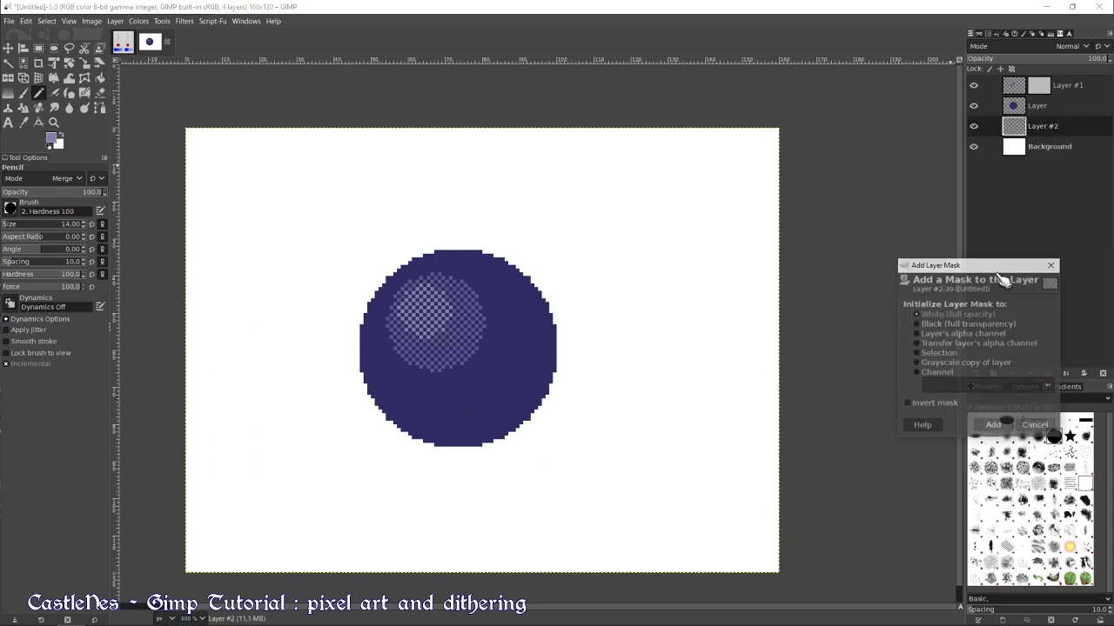
click(984, 425)
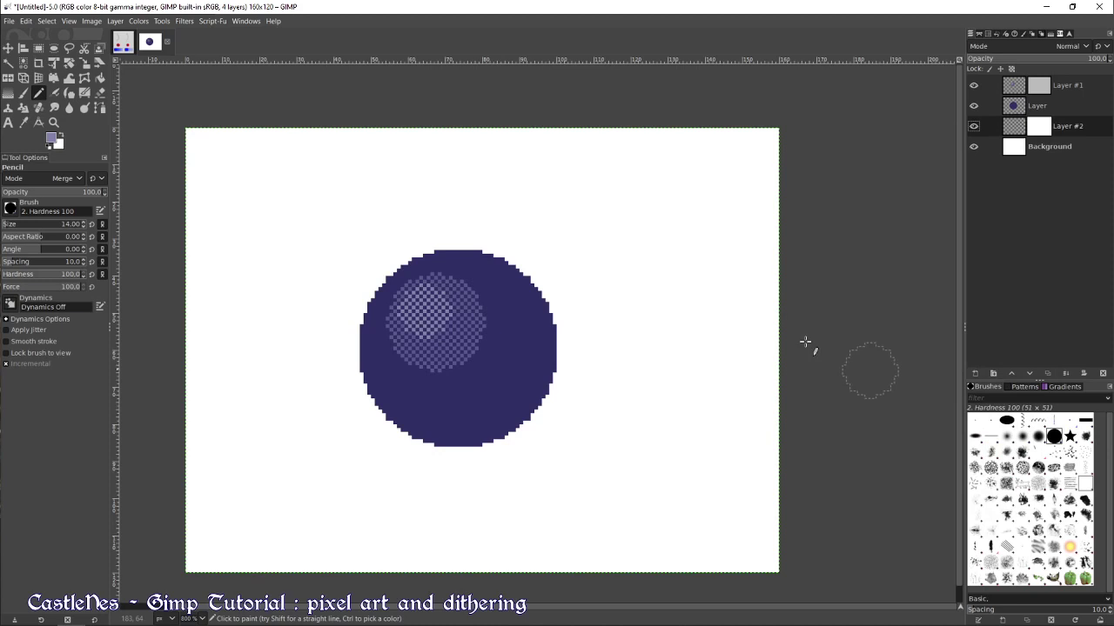
Fill Layer #2's mask with the checker pattern and return to pencil painting on its pixels
click(101, 79)
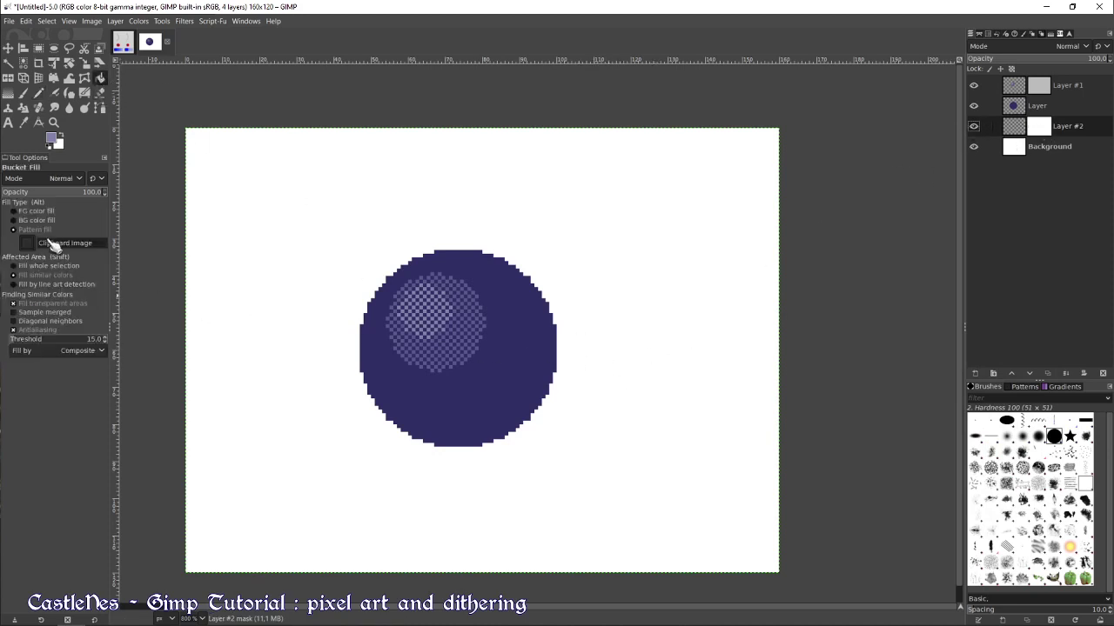
click(662, 361)
click(1020, 127)
ctrl+click(1040, 129)
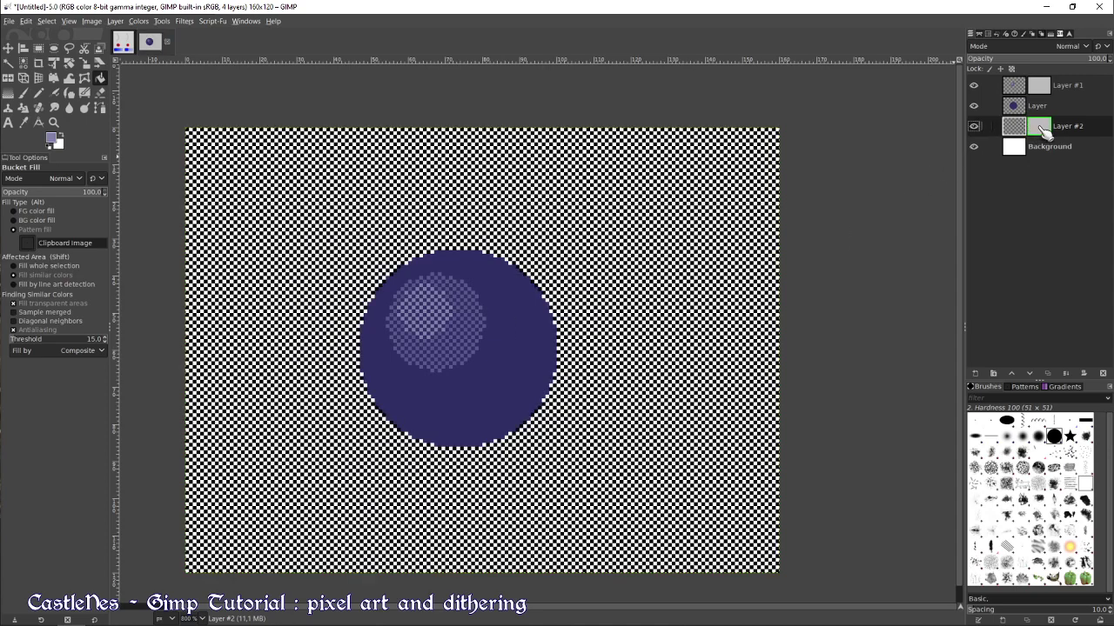
ctrl+click(1041, 129)
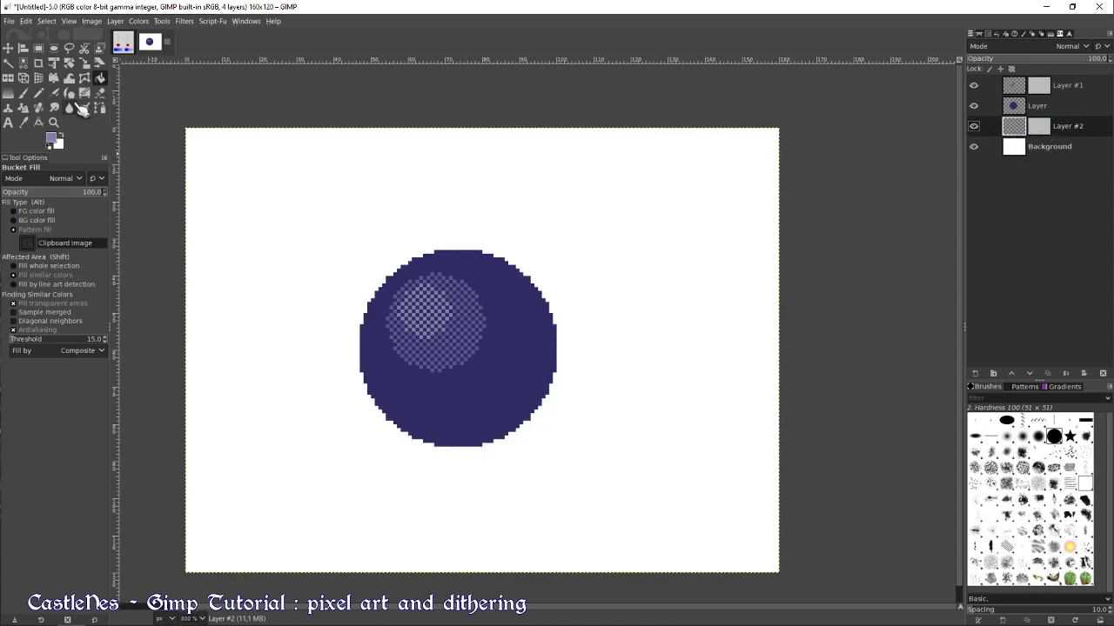
click(38, 93)
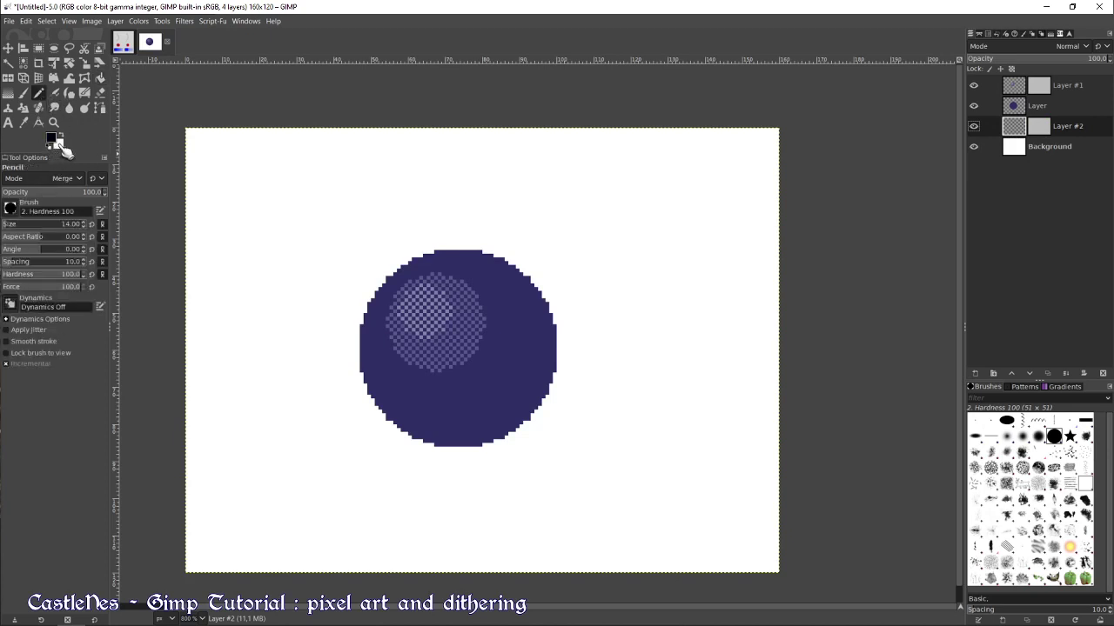
Pick the darker navy 16163c and paint a dithered shadow below the sphere
ctrl+click(467, 403)
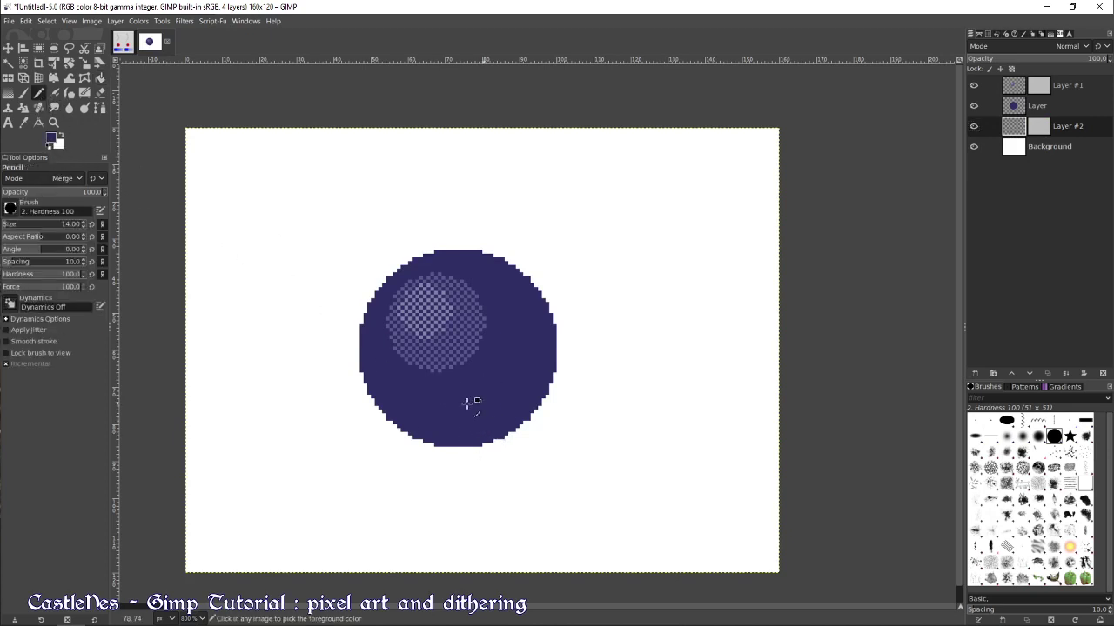
click(52, 139)
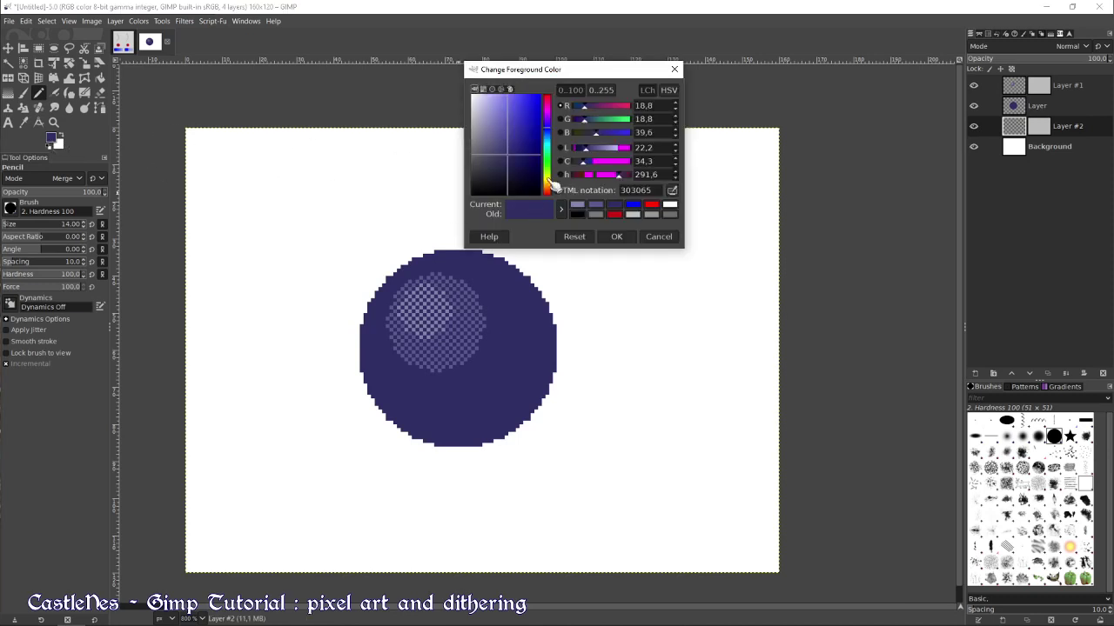
click(522, 179)
click(616, 237)
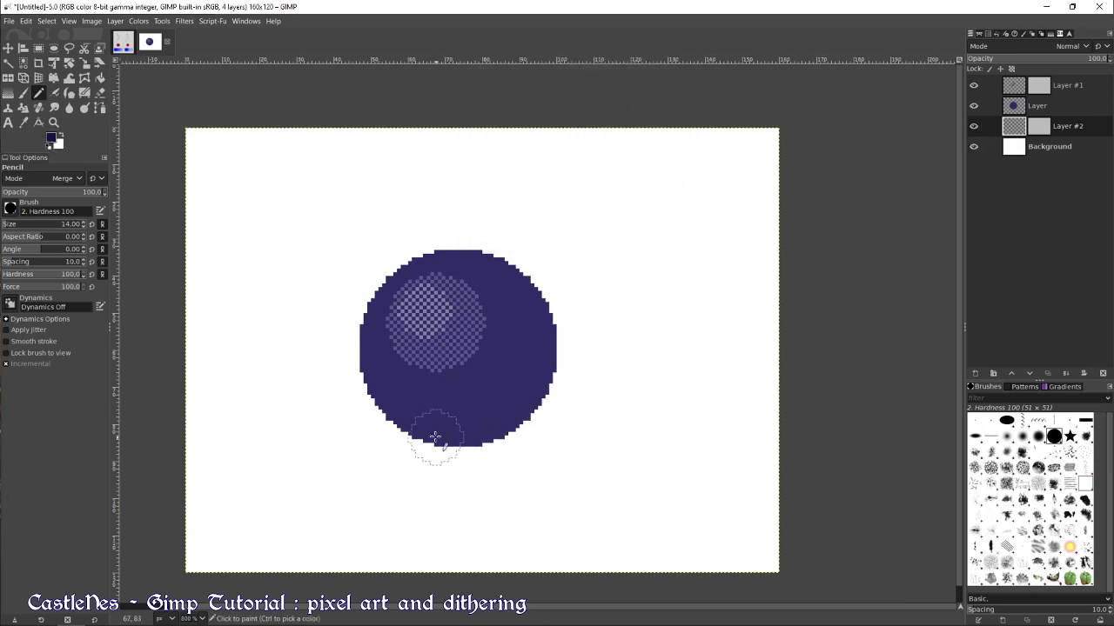
mouse_move(418, 449)
mouse_down()
mouse_move(567, 430)
mouse_move(528, 413)
mouse_move(449, 421)
mouse_move(410, 448)
mouse_move(502, 461)
mouse_move(531, 409)
mouse_up()
scroll(643, 377, down, 3)
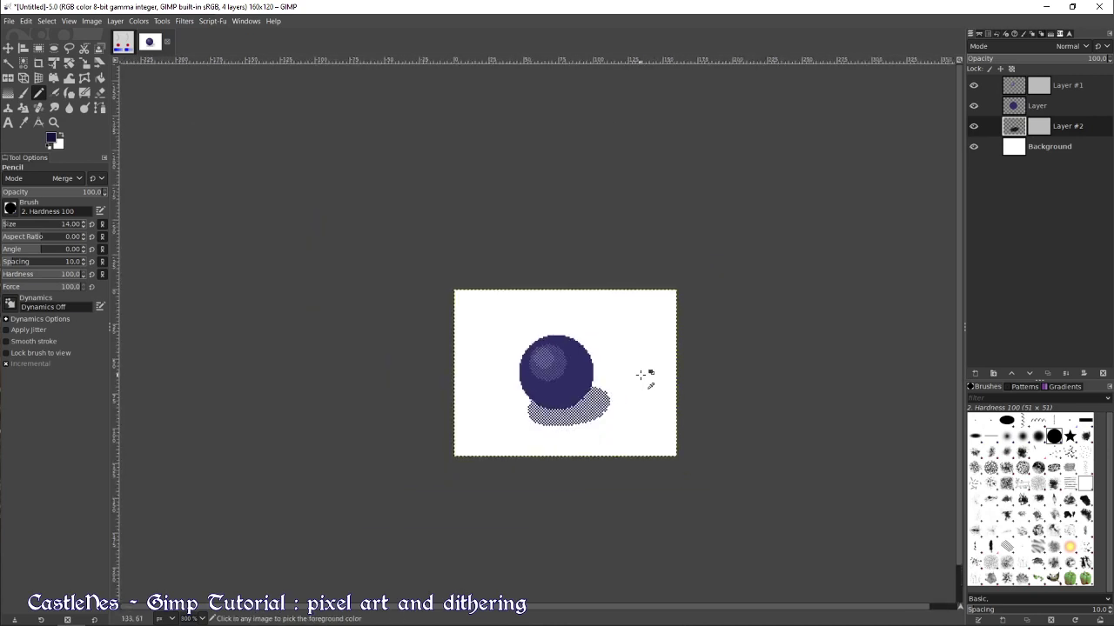
scroll(624, 388, up, 2)
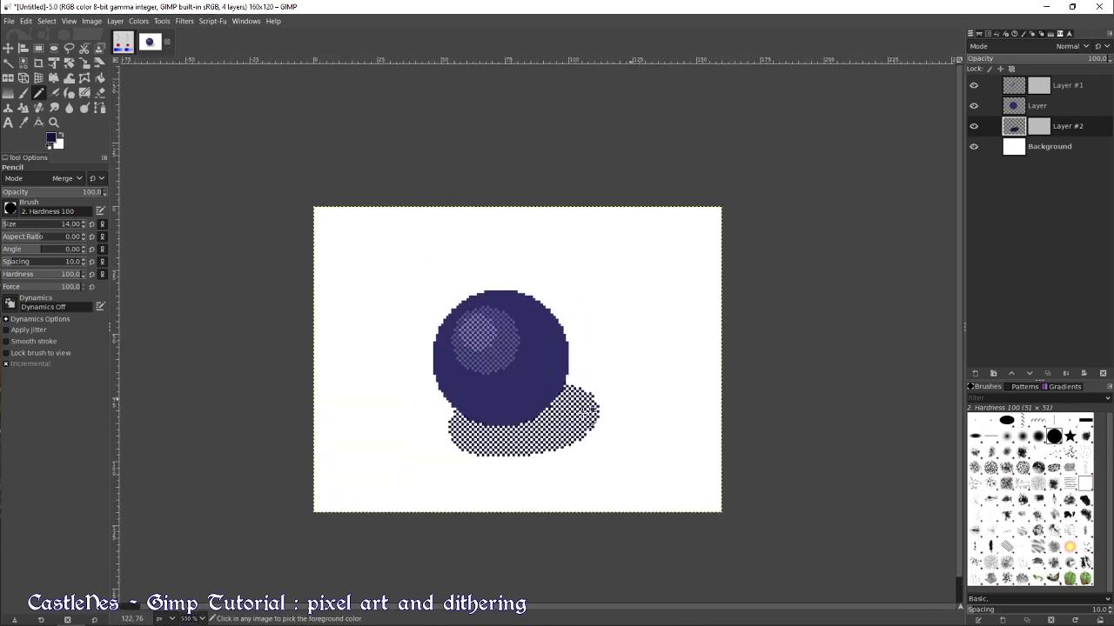
Redo the shadow narrower, spreading toward the sphere's lower right
key(ctrl+z)
mouse_move(460, 440)
mouse_down()
mouse_move(509, 440)
mouse_move(537, 403)
mouse_move(481, 433)
mouse_move(561, 426)
mouse_move(553, 413)
mouse_up()
scroll(663, 385, down, 3)
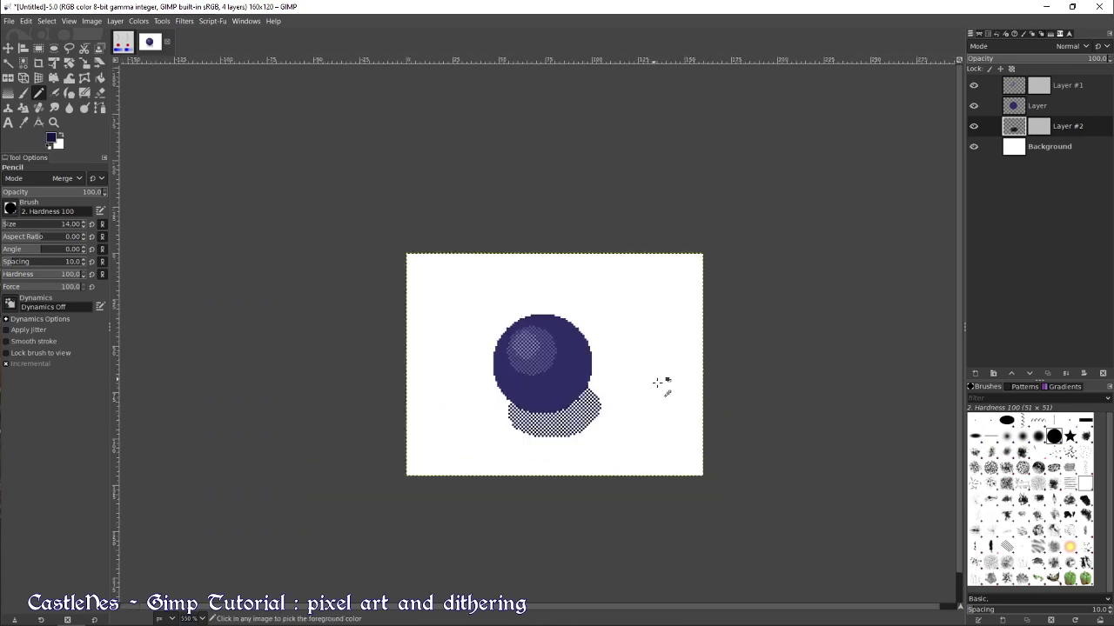
scroll(684, 380, up, 2)
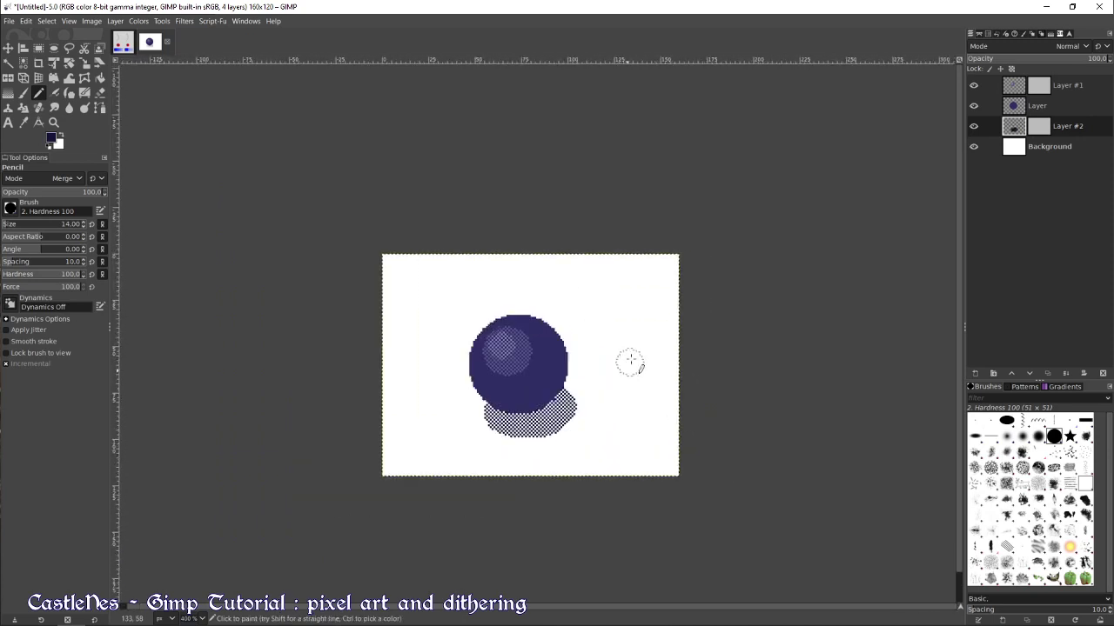
scroll(641, 360, down, 3)
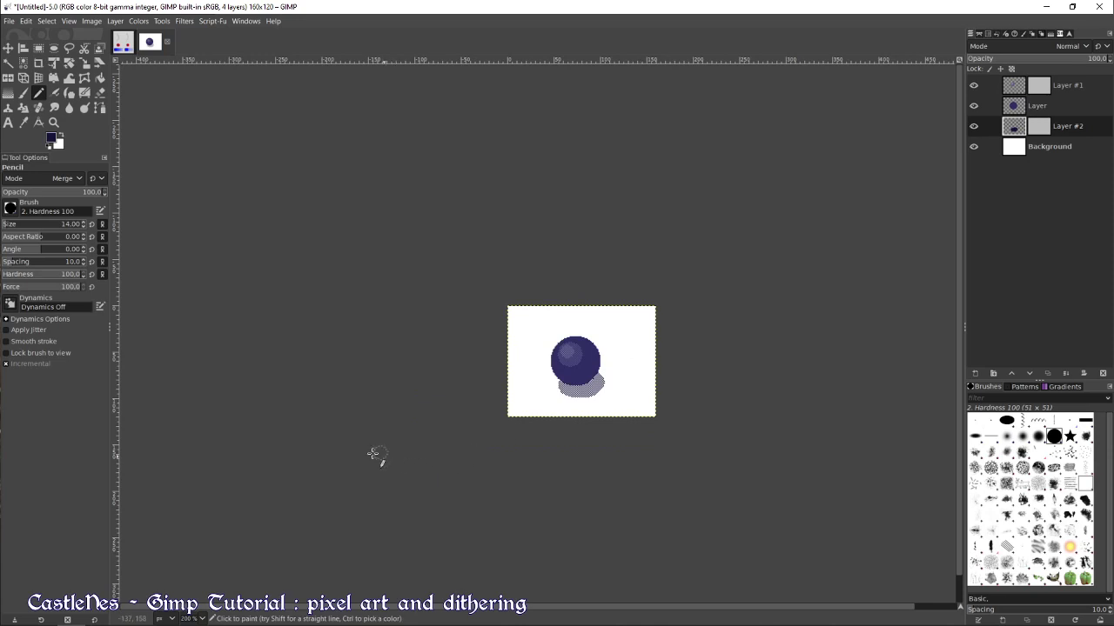
scroll(368, 470, down, 1)
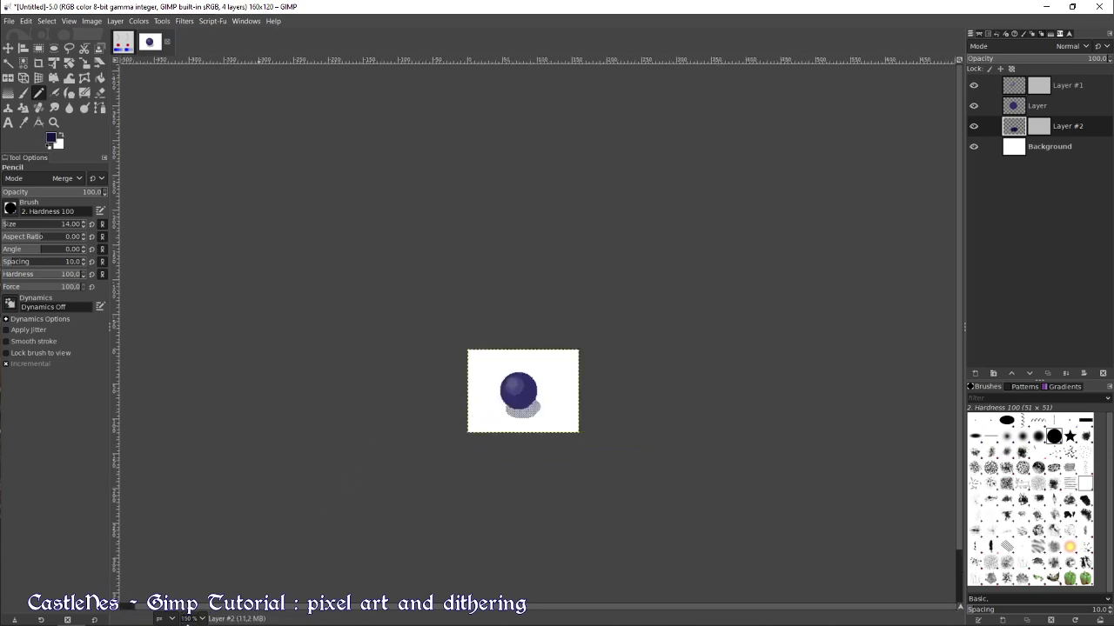
scroll(513, 365, up, 4)
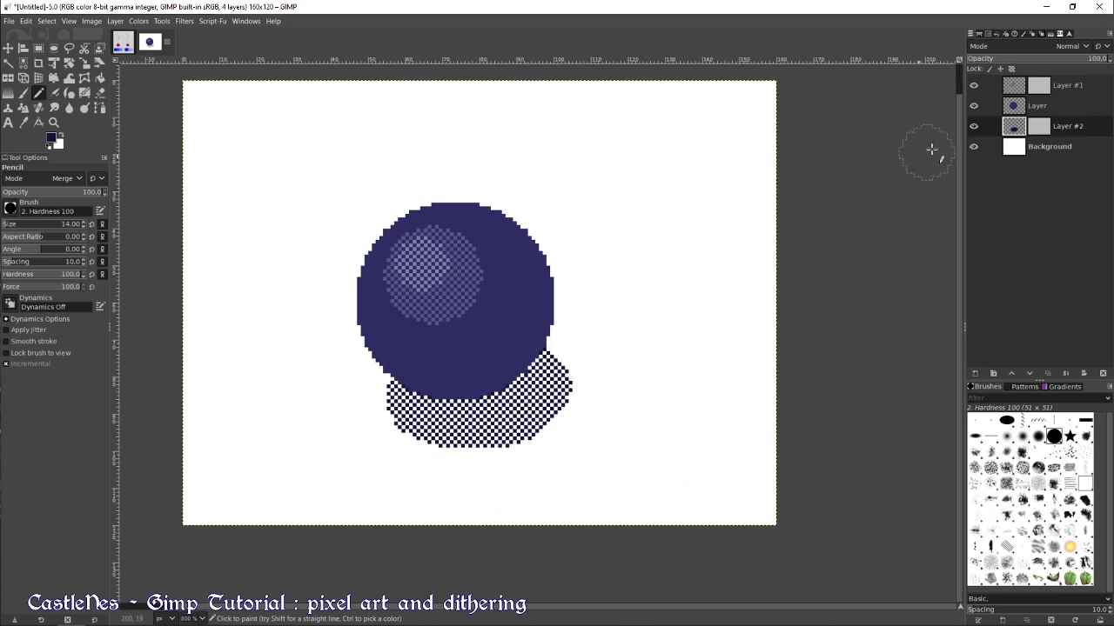
Turn the sphere layer's shape into a selection, then make Layer #1 active for rim shading
click(1016, 107)
right_click(1018, 106)
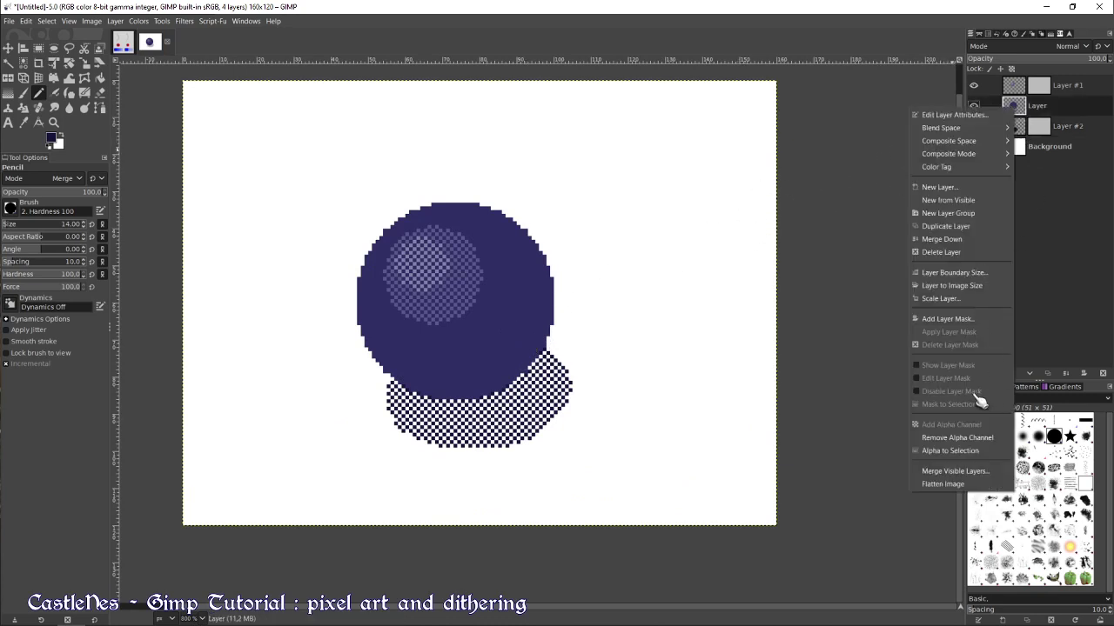
click(951, 451)
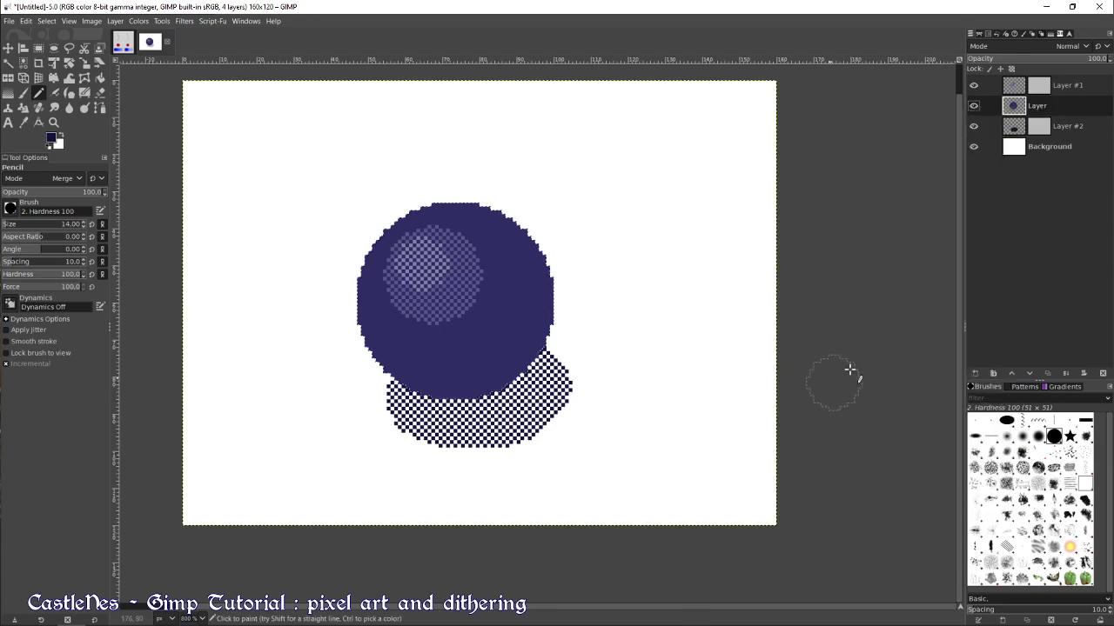
click(1016, 89)
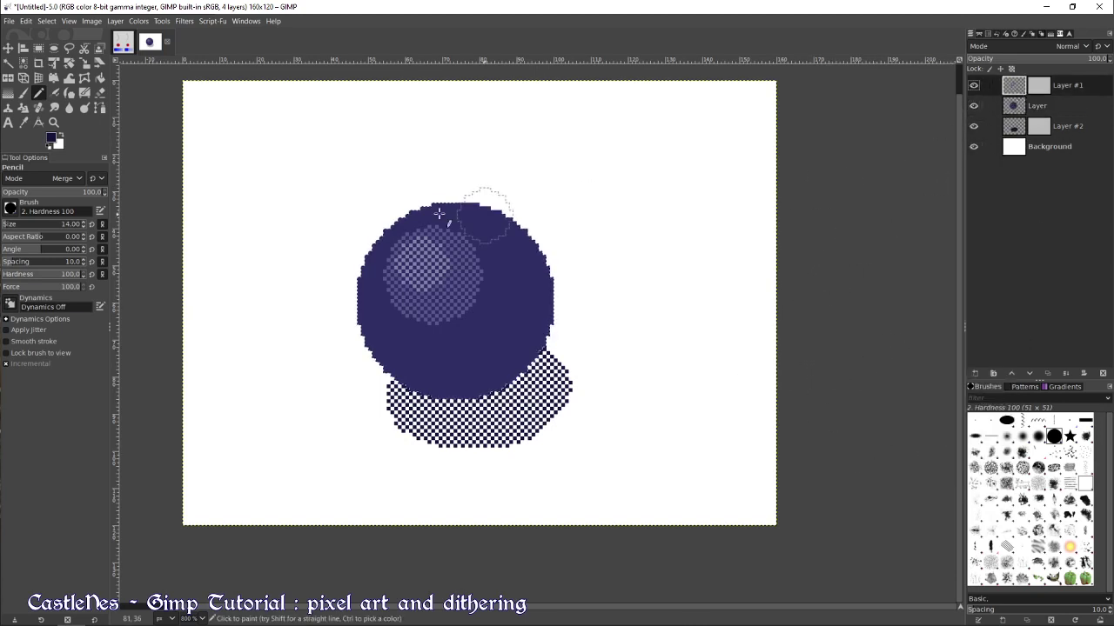
Try a teal (3c9eaa) band along the sphere's lower edge, then undo it
click(51, 138)
click(548, 146)
click(527, 119)
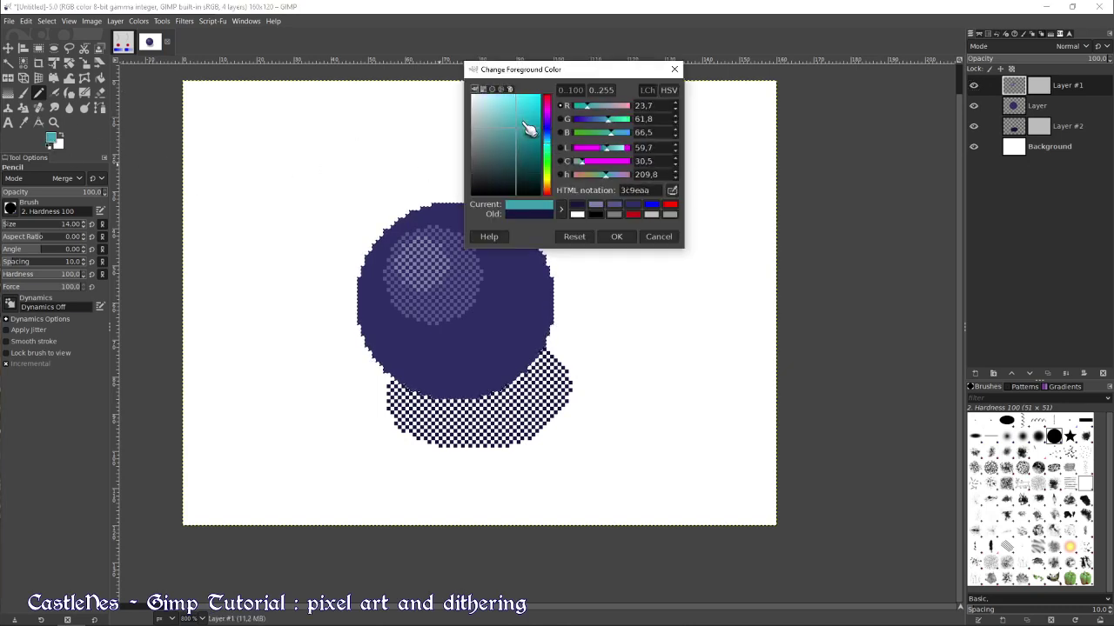
click(616, 237)
mouse_move(356, 300)
mouse_down()
mouse_move(351, 343)
mouse_move(483, 387)
mouse_move(571, 311)
mouse_move(592, 241)
mouse_move(522, 352)
mouse_move(444, 358)
mouse_up()
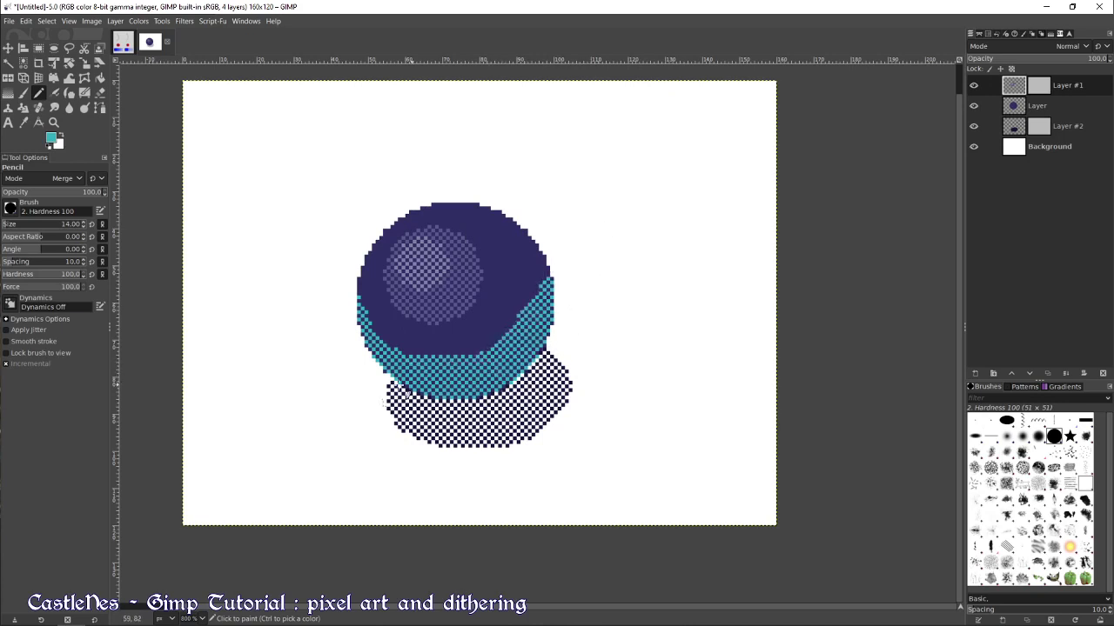
key(ctrl+z)
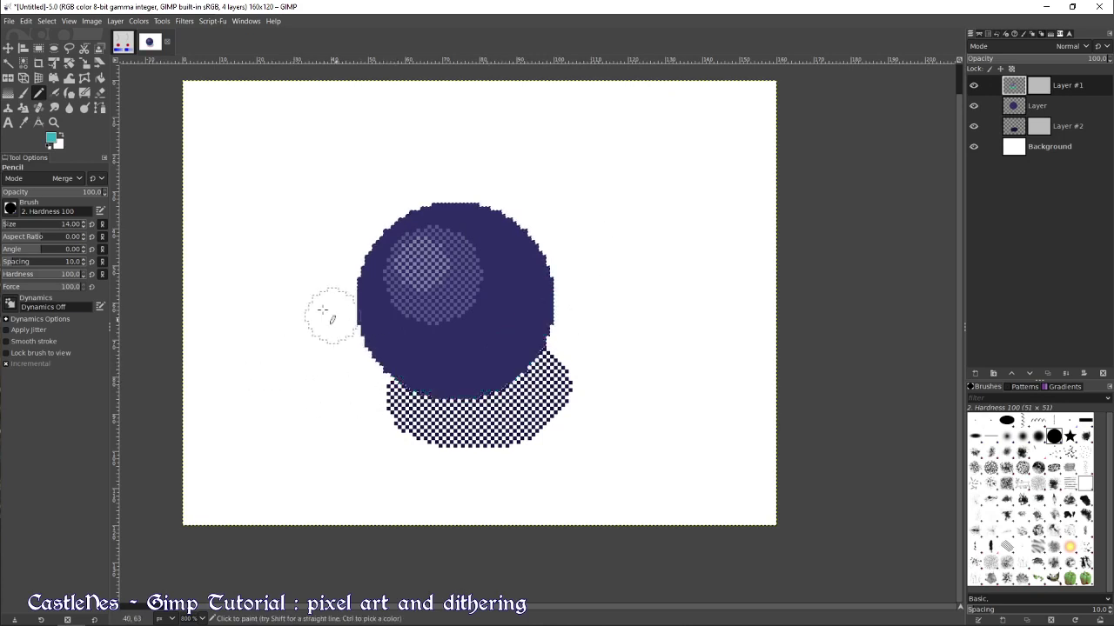
Reset colours to black and white, try dark strokes along the sphere's rim, then undo them
click(49, 146)
mouse_move(349, 380)
mouse_down()
mouse_move(352, 358)
mouse_move(491, 387)
mouse_move(574, 328)
mouse_move(572, 235)
mouse_move(551, 336)
mouse_move(522, 372)
mouse_move(438, 399)
mouse_move(360, 373)
mouse_move(359, 327)
mouse_up()
key(ctrl+z)
scroll(561, 348, down, 1)
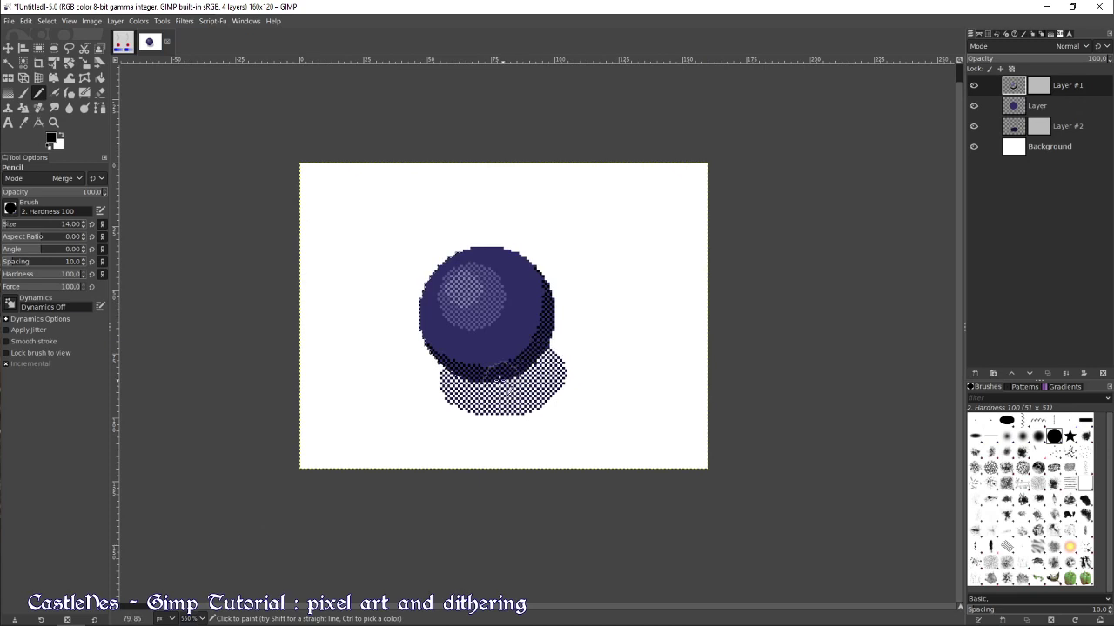
drag(501, 379, 520, 377)
scroll(583, 338, up, 2)
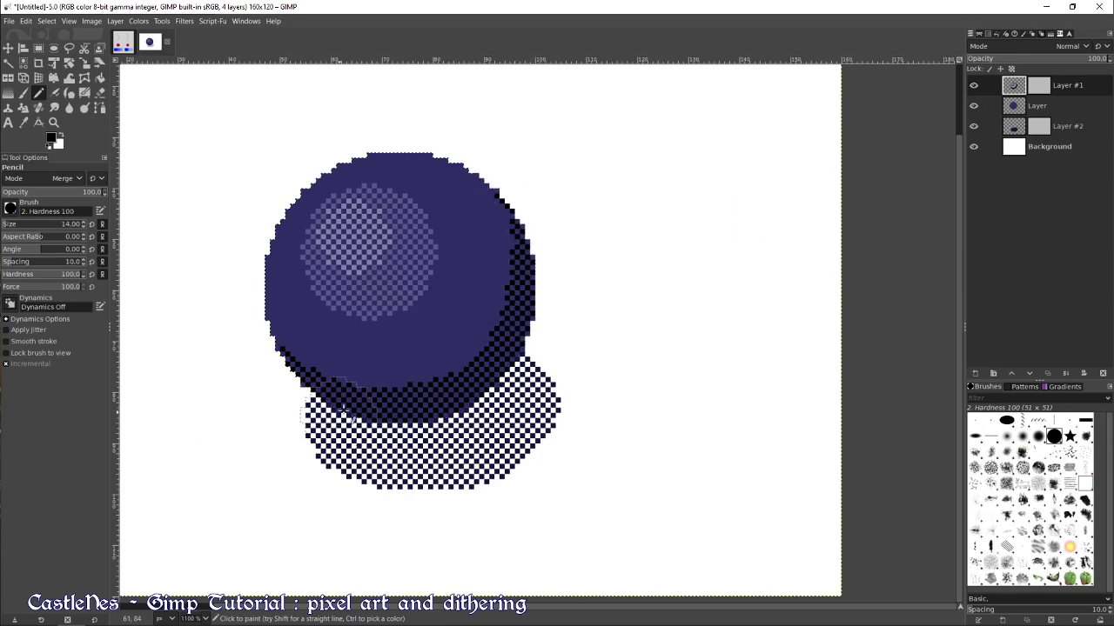
scroll(490, 368, down, 2)
mouse_move(380, 358)
mouse_down()
mouse_move(461, 373)
mouse_move(507, 336)
mouse_move(522, 291)
mouse_up()
key(ctrl+z)
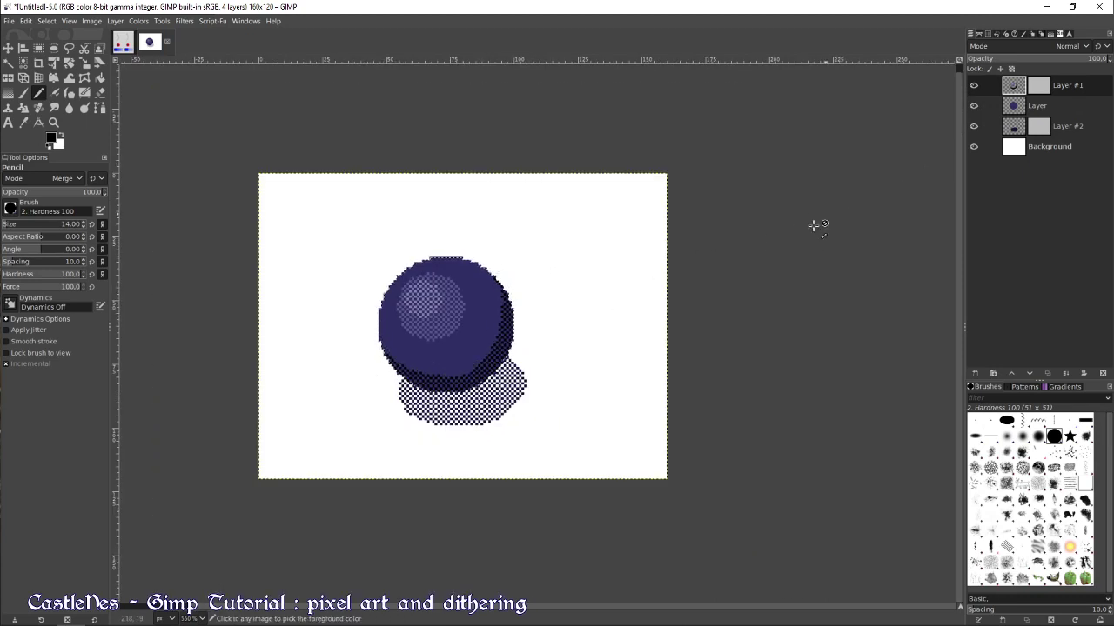
key(ctrl+z)
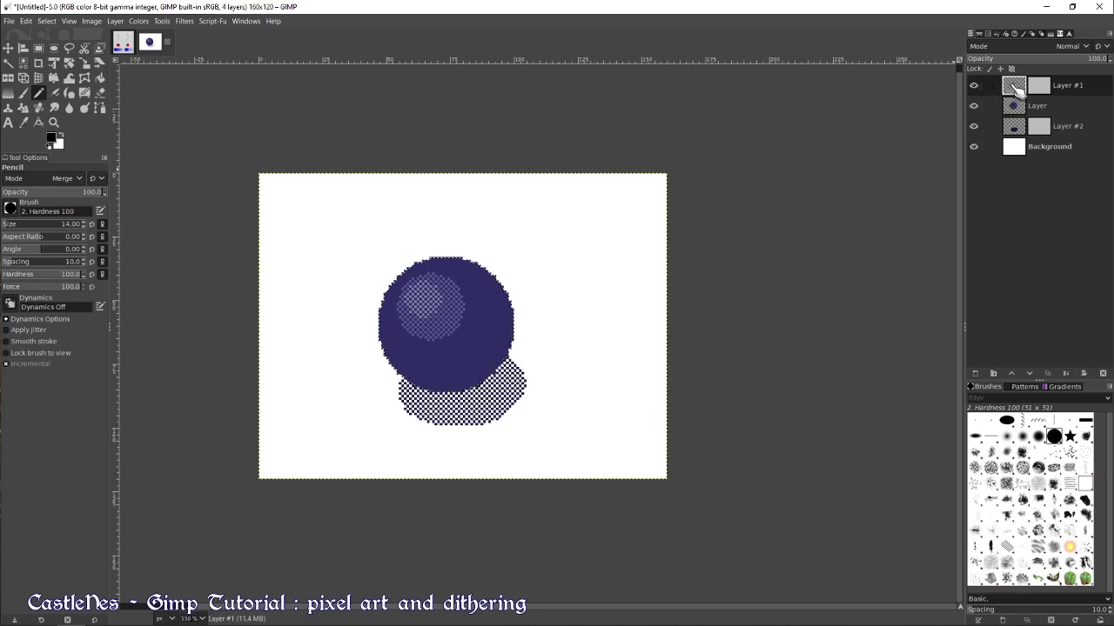
Add a new top layer, Layer #3, clear the selection, and give it a white mask
shift+click(976, 373)
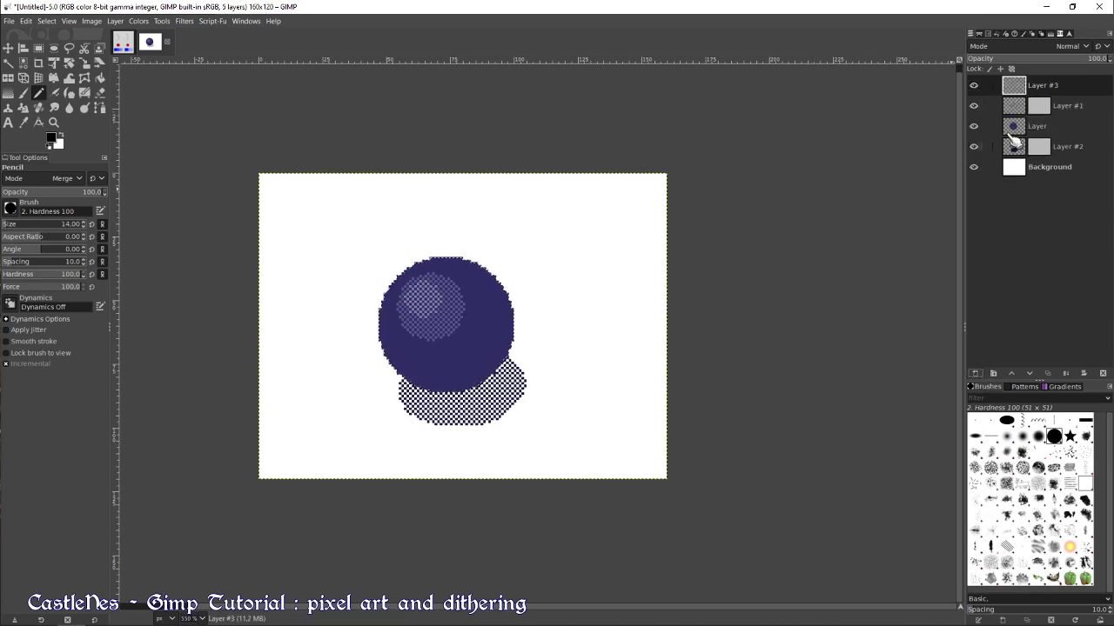
key(r)
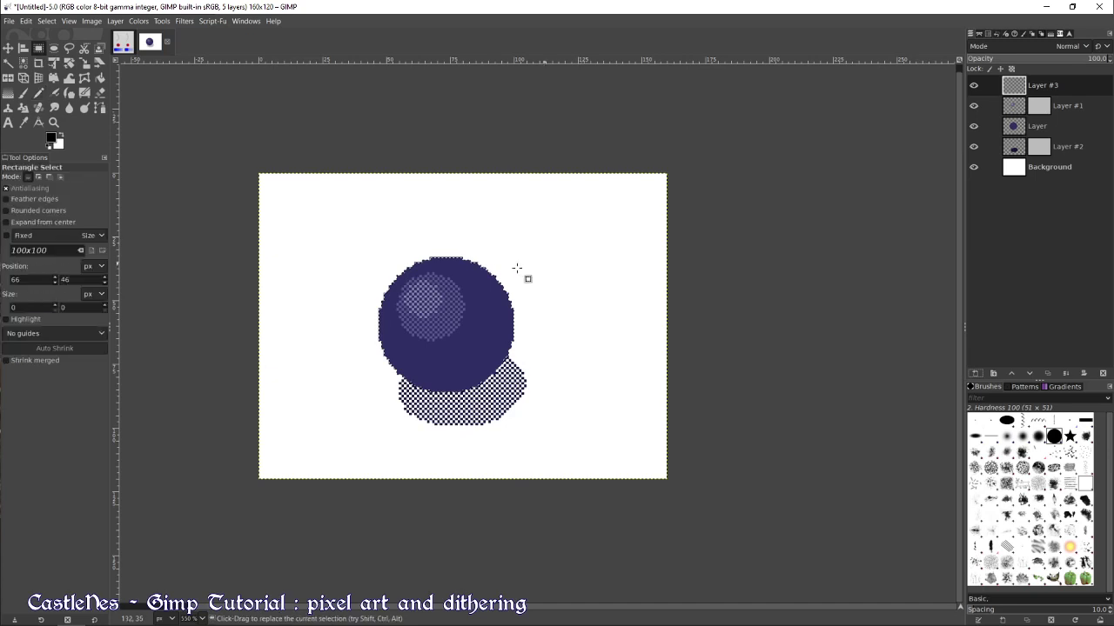
click(465, 157)
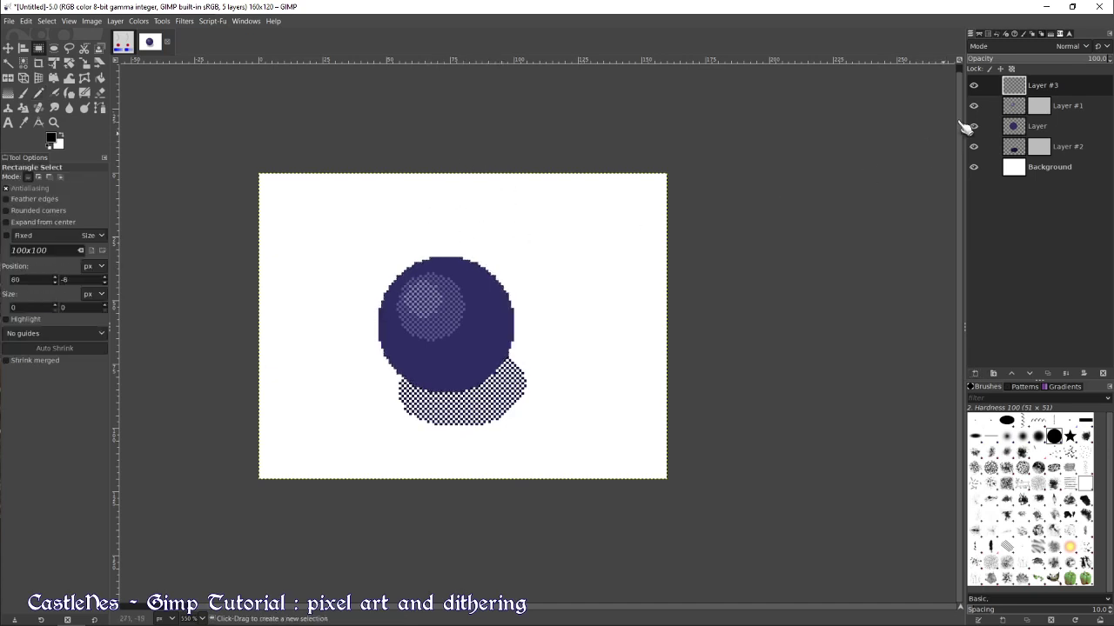
right_click(1036, 82)
click(980, 298)
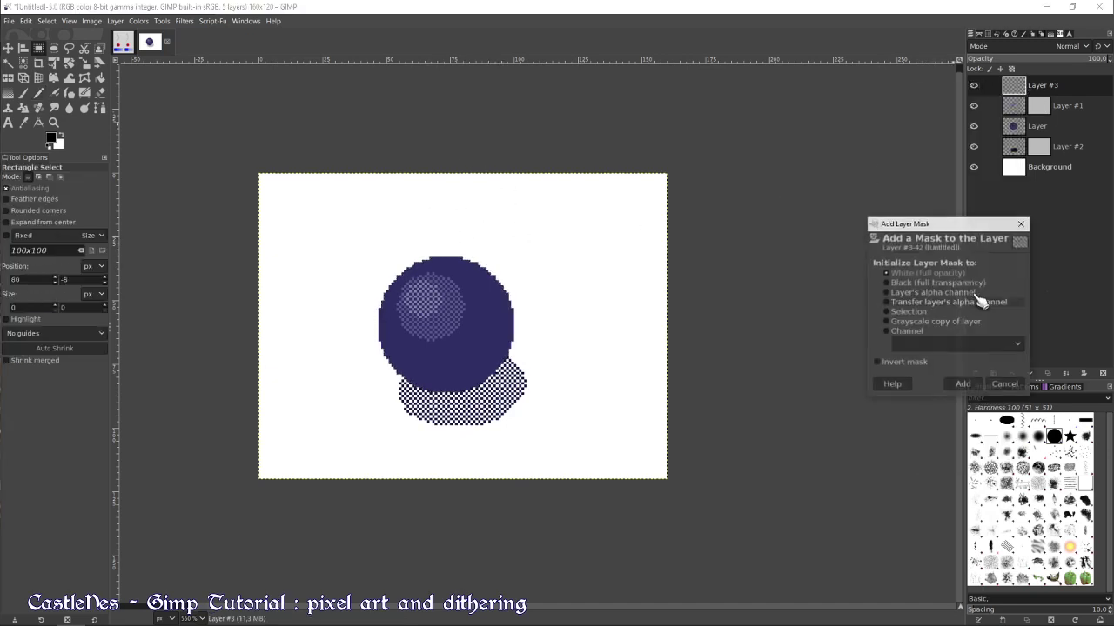
click(963, 384)
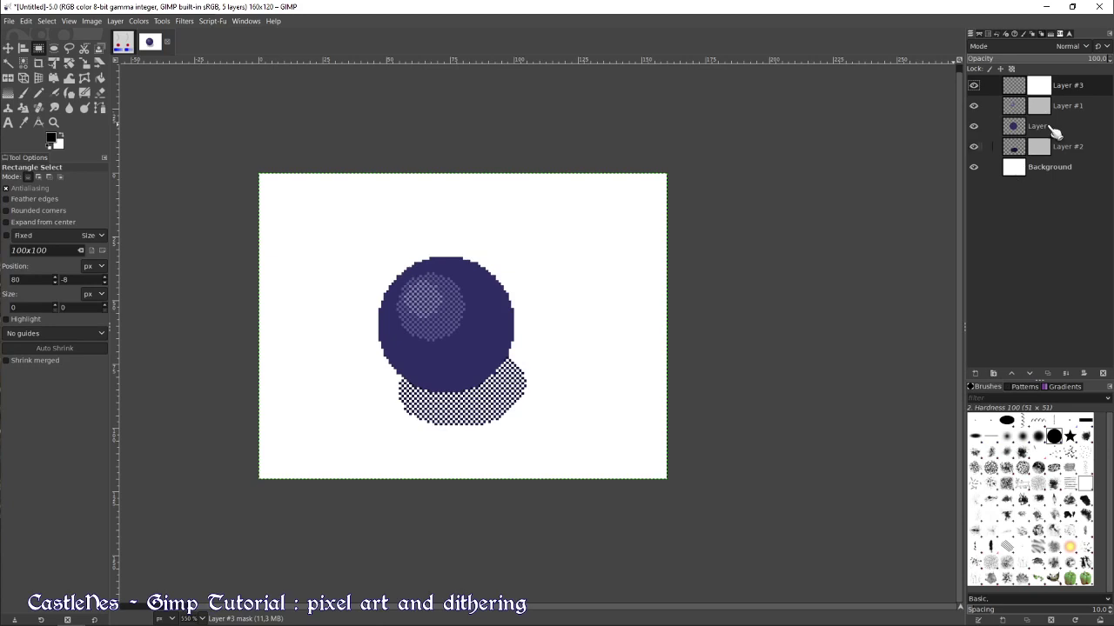
Pattern-fill Layer #3's mask, select the sphere's outline, and make Layer #3 active
click(100, 77)
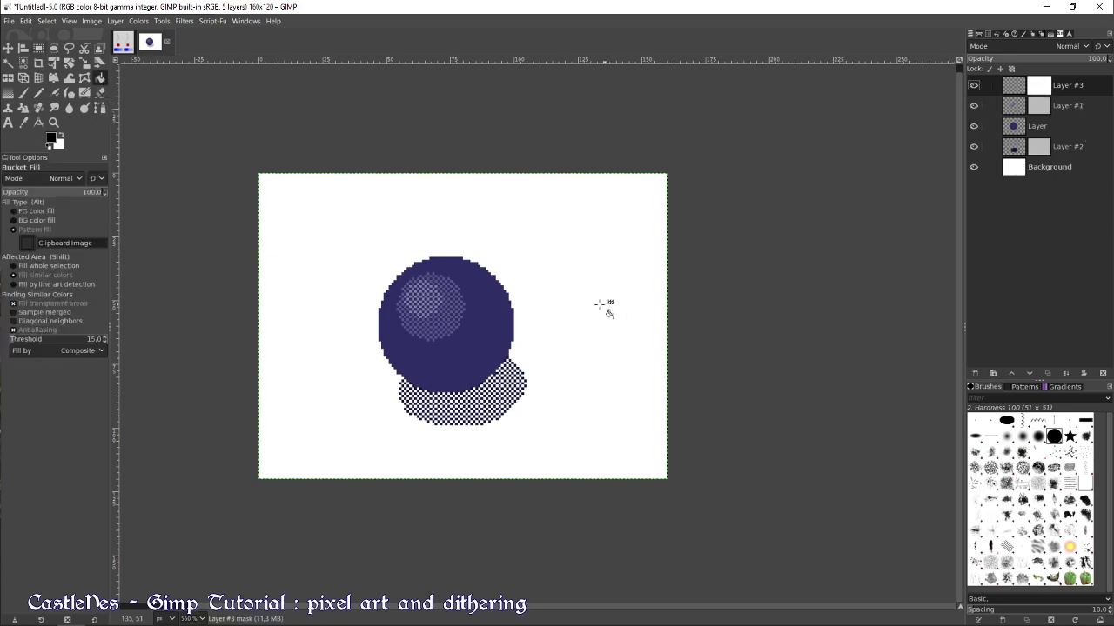
click(599, 305)
click(1014, 87)
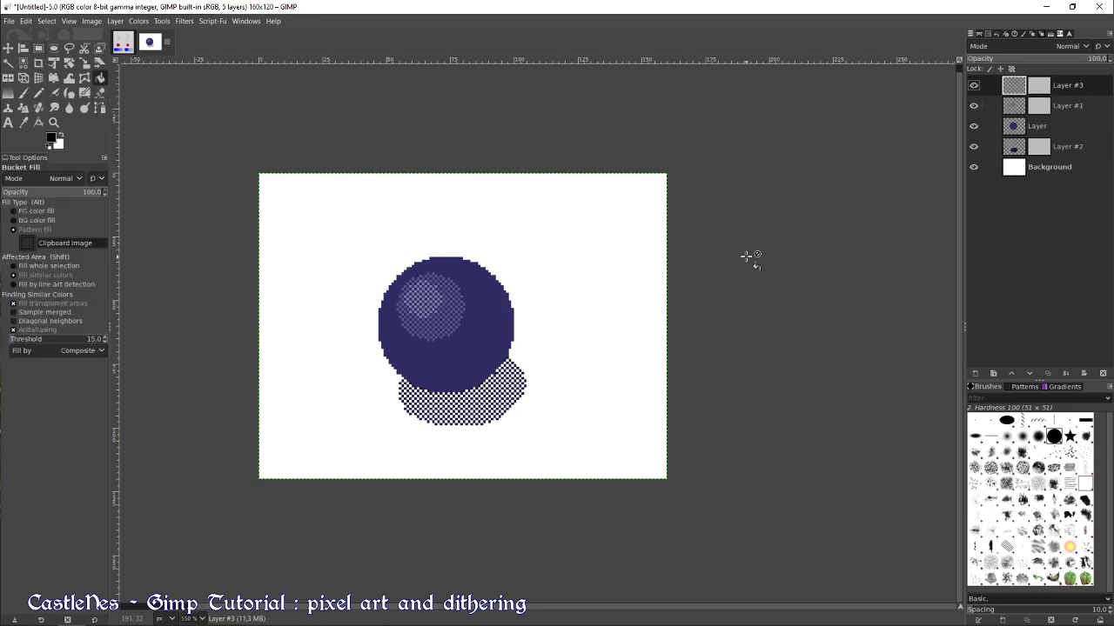
right_click(1020, 131)
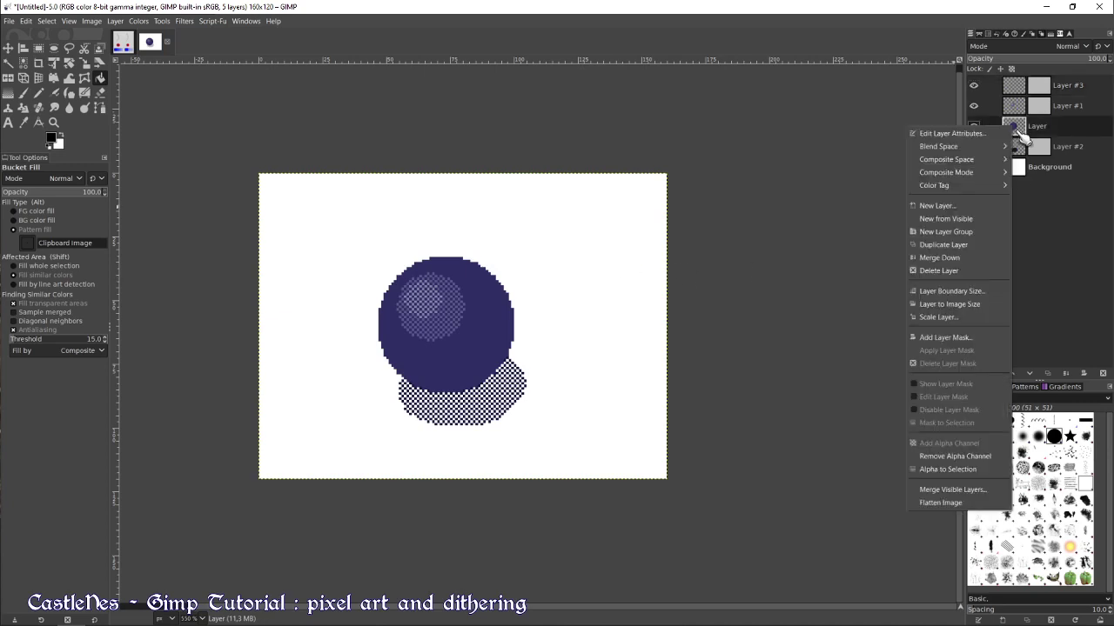
click(955, 469)
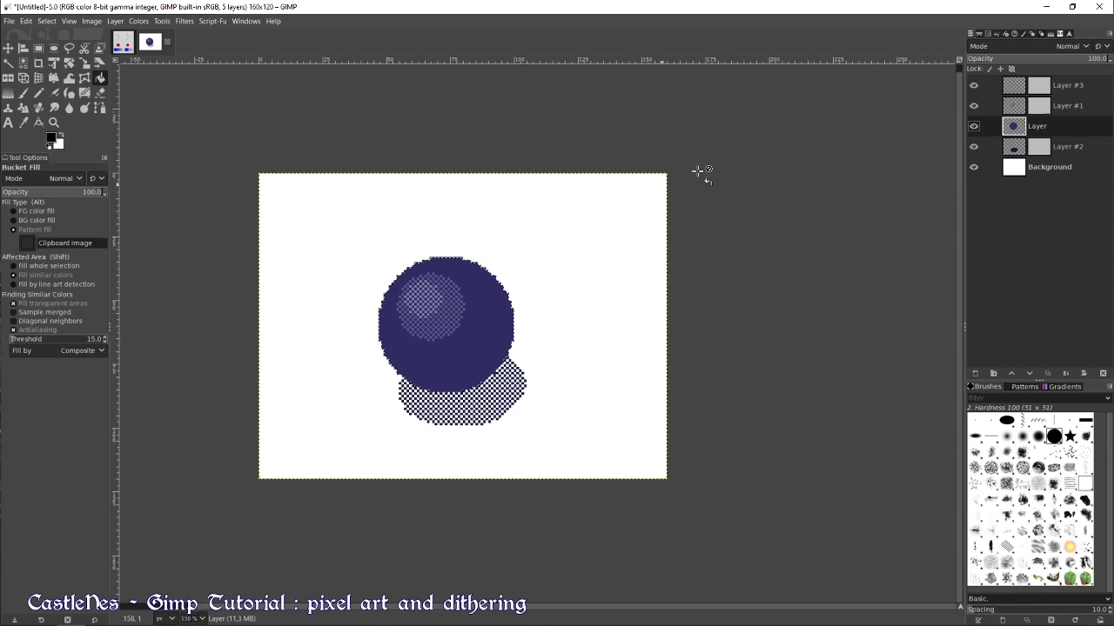
click(1018, 85)
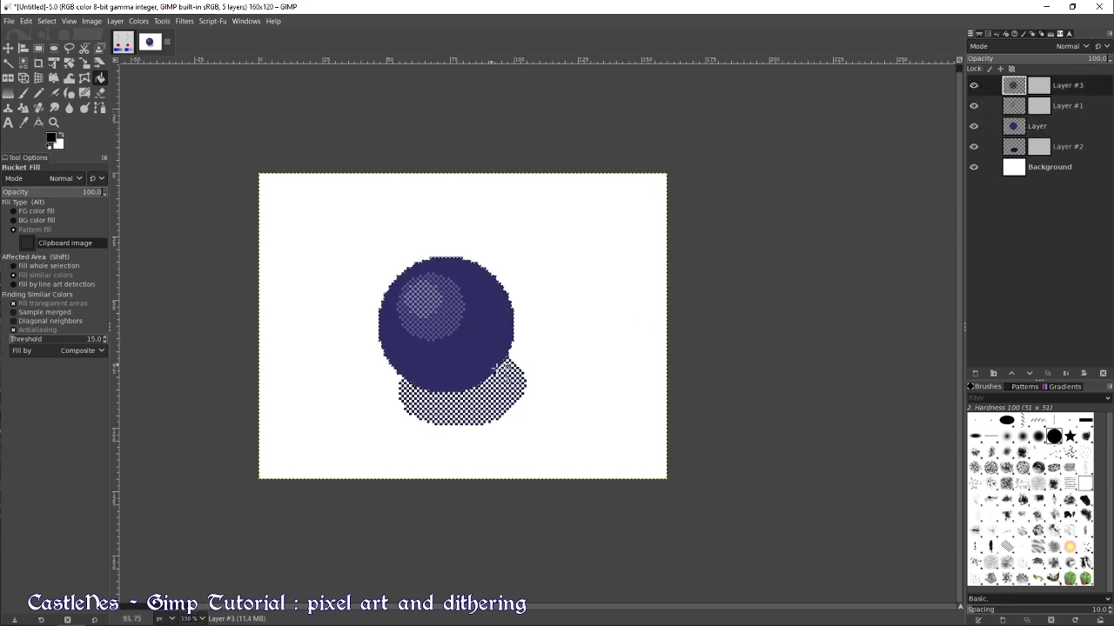
Show Layer #3 and cover the sphere with black pencil dither
scroll(448, 355, up, 2)
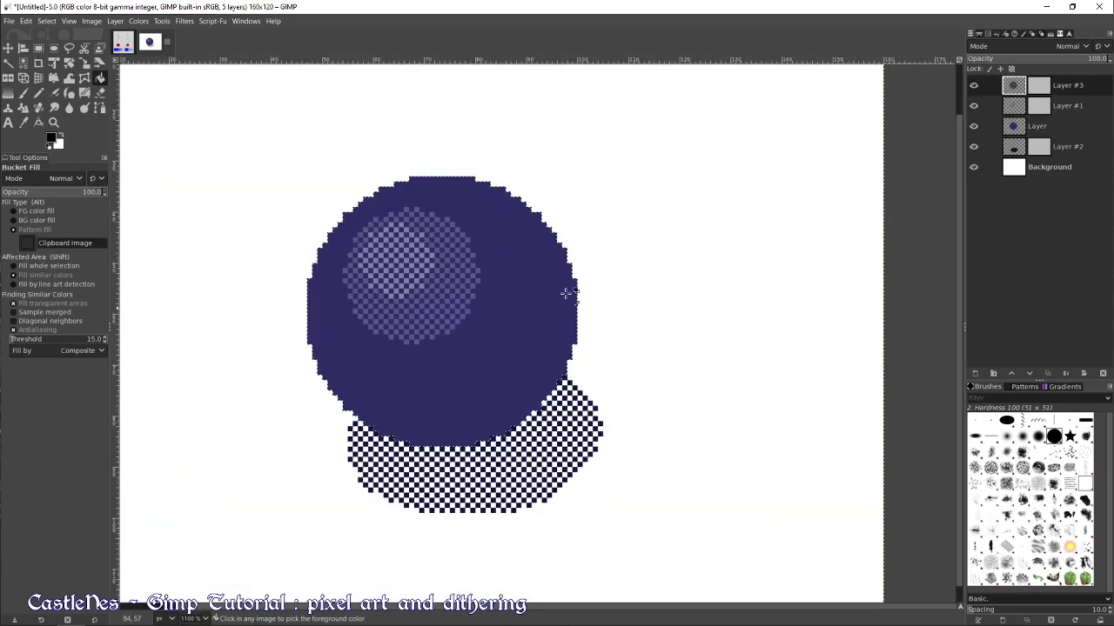
click(973, 85)
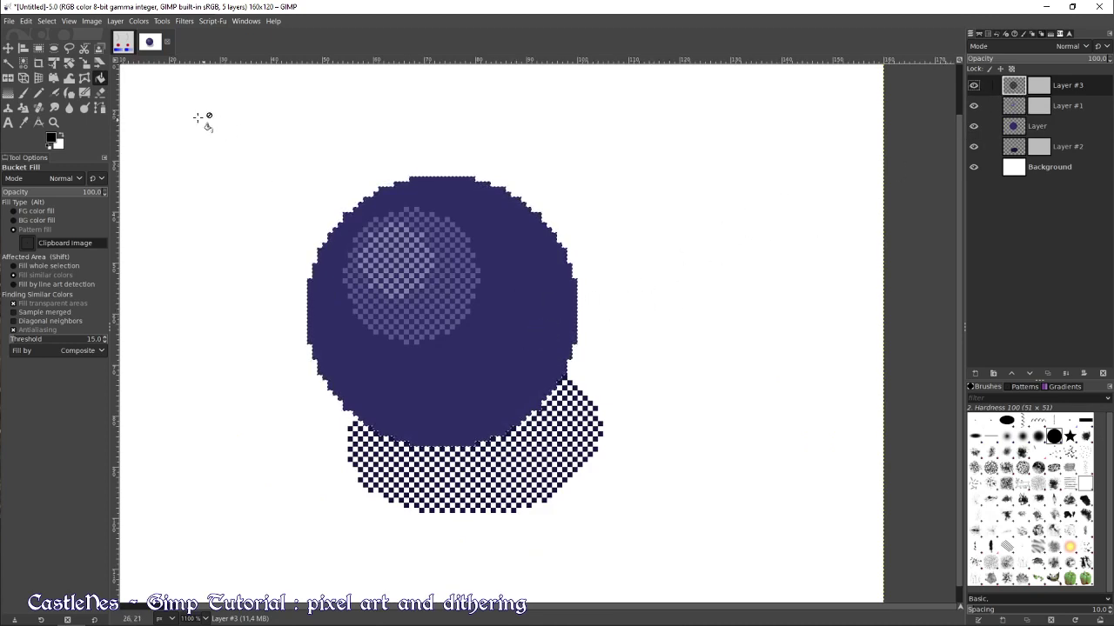
click(38, 92)
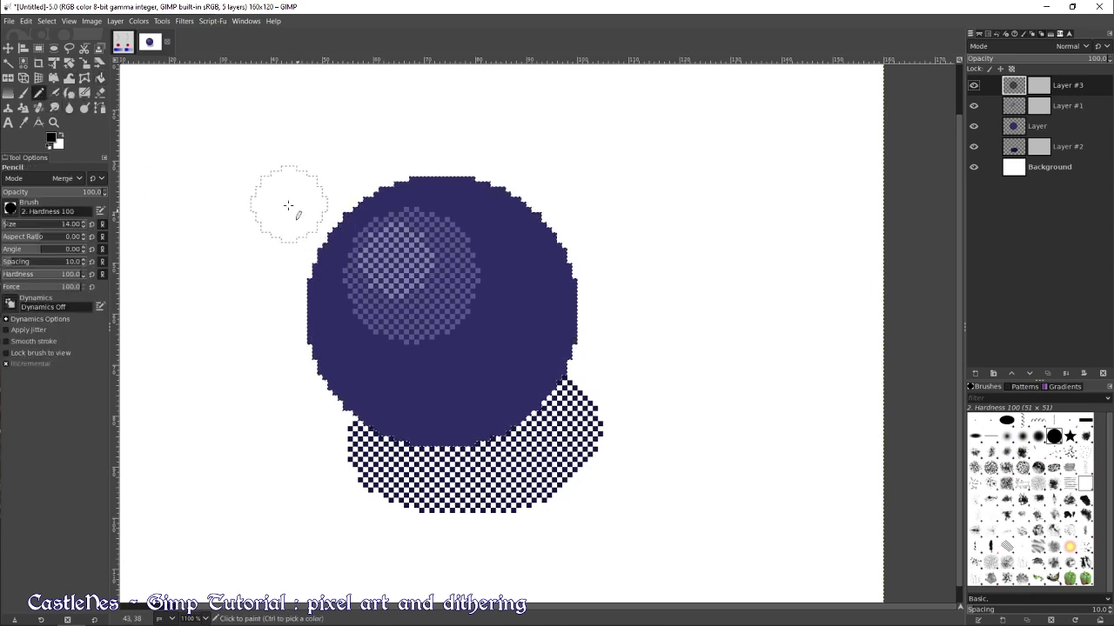
drag(288, 205, 373, 263)
mouse_move(546, 358)
mouse_down()
mouse_move(583, 340)
mouse_move(609, 355)
mouse_move(321, 329)
mouse_move(346, 335)
mouse_move(535, 273)
mouse_up()
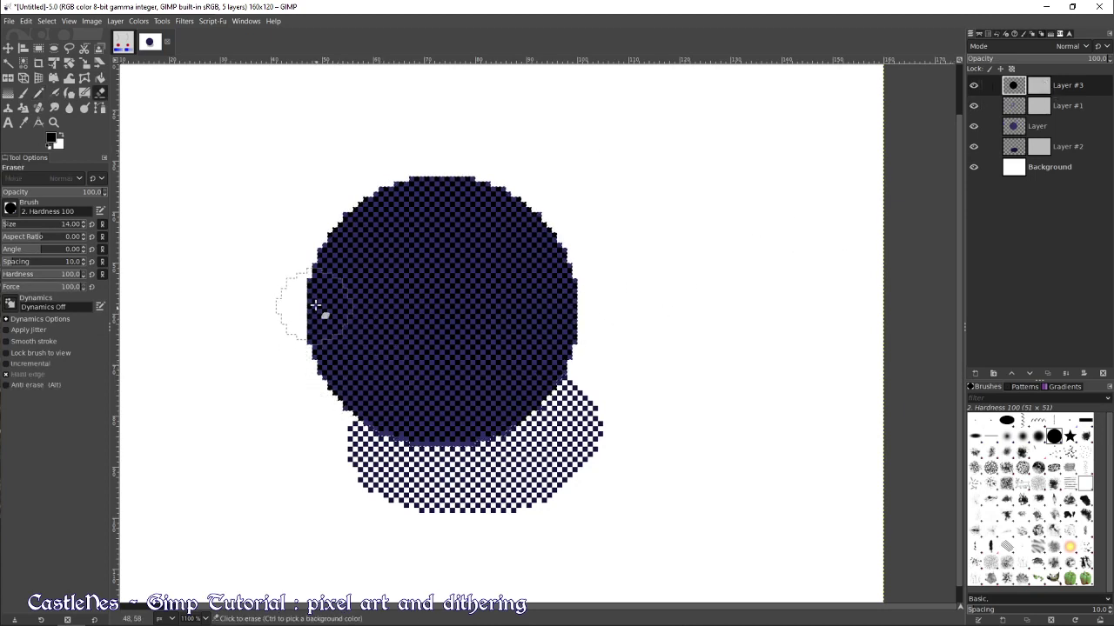
Erase the dither from the sphere's upper-left with a size 66 eraser, keeping the lower-right rim
click(100, 92)
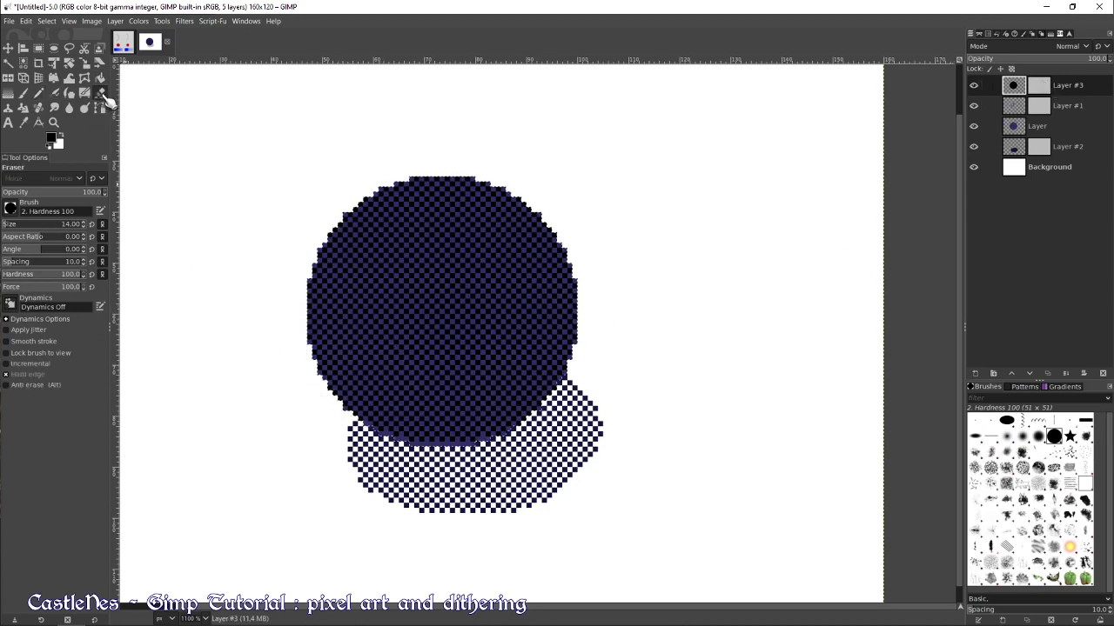
click(13, 223)
click(386, 231)
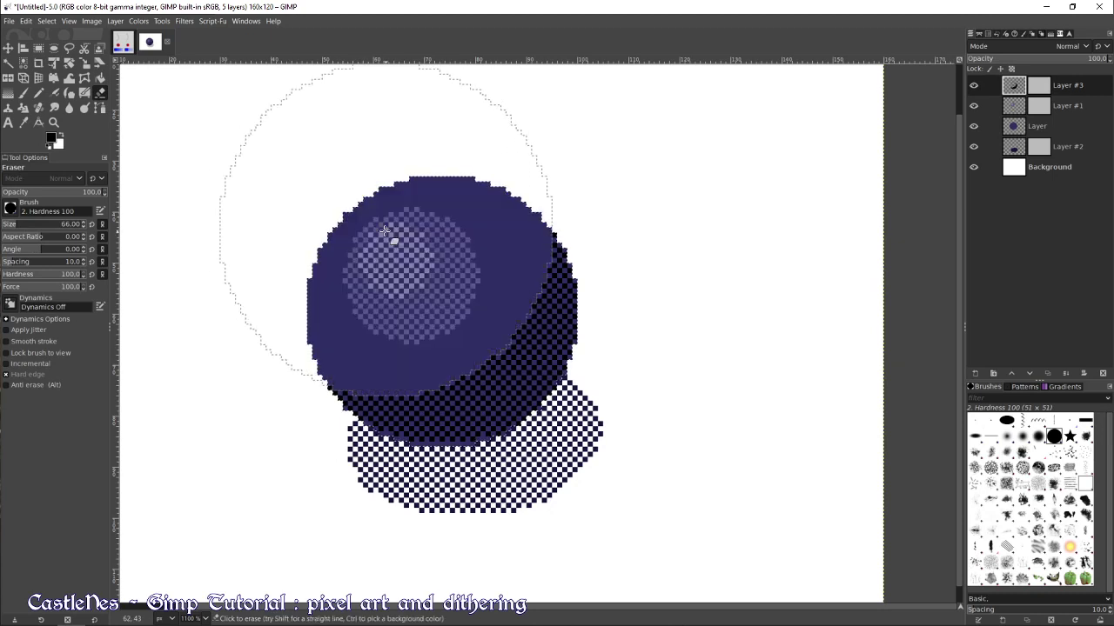
drag(393, 258, 223, 331)
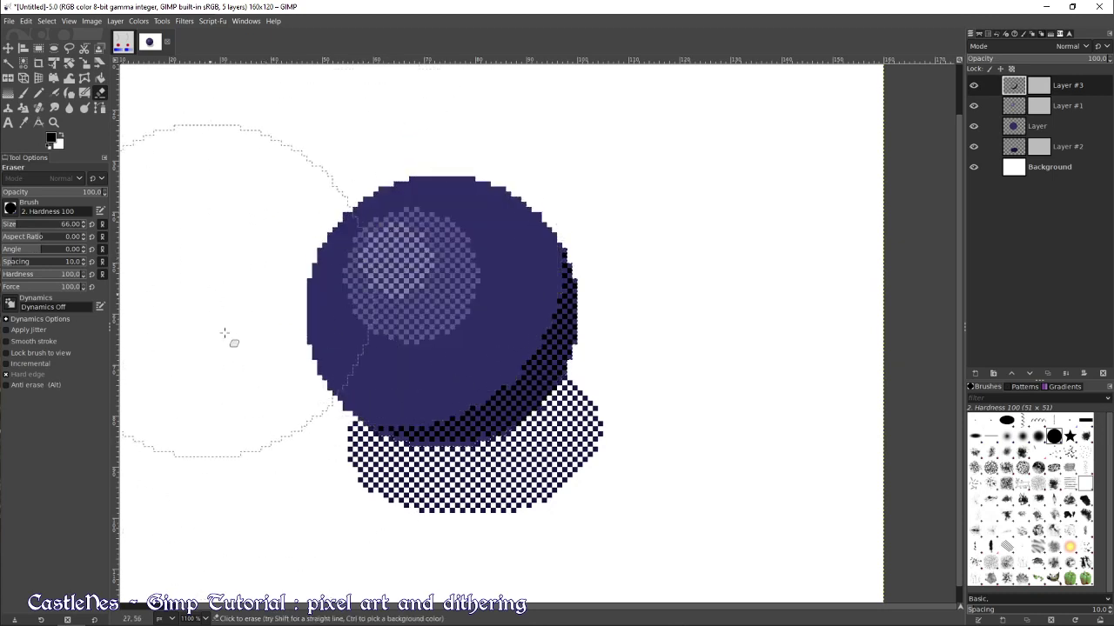
scroll(683, 331, down, 3)
scroll(672, 332, up, 1)
key(r)
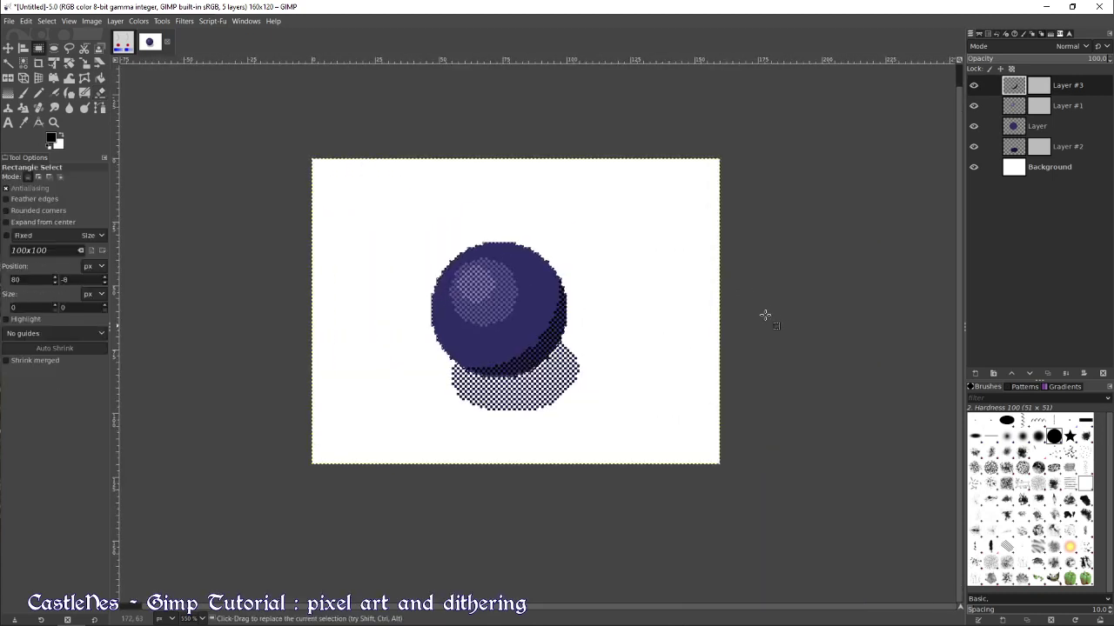
scroll(683, 324, down, 2)
scroll(683, 324, up, 1)
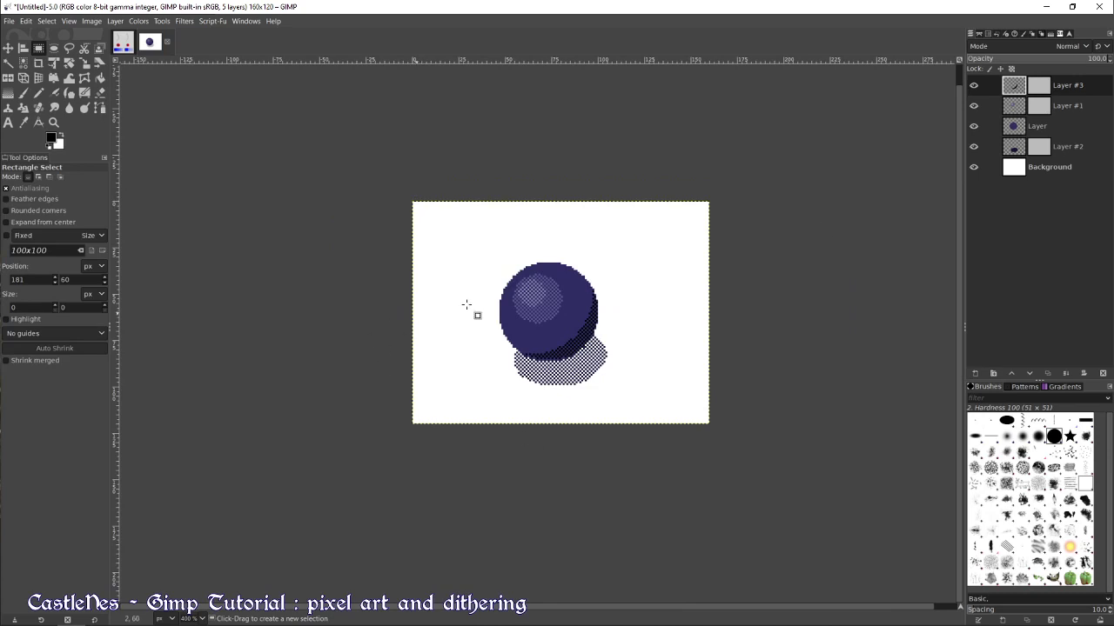
scroll(603, 378, up, 2)
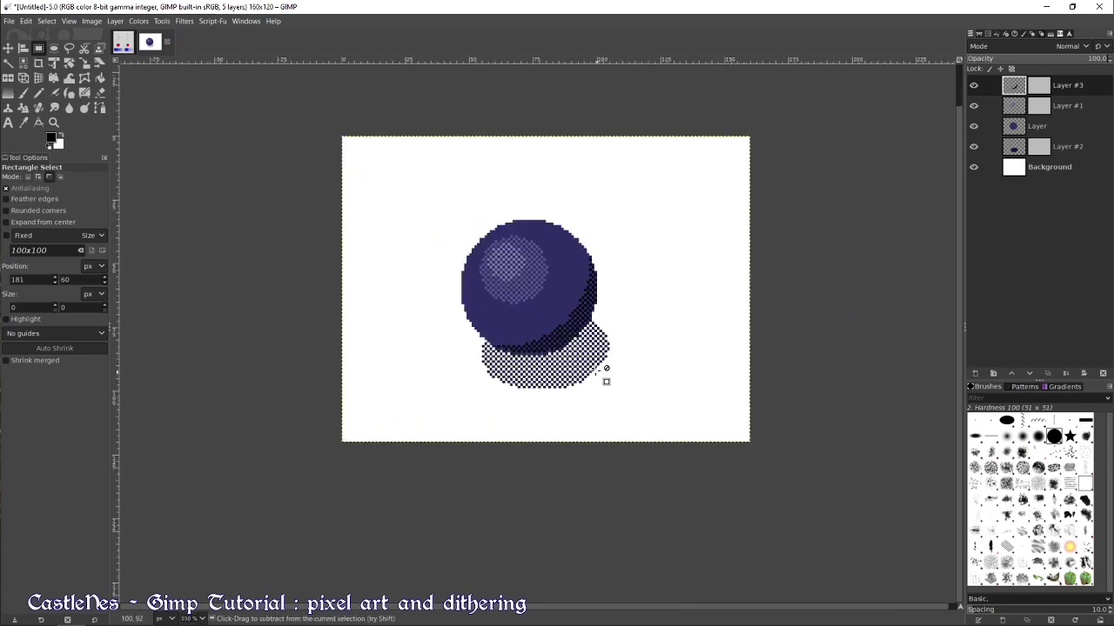
scroll(627, 304, down, 2)
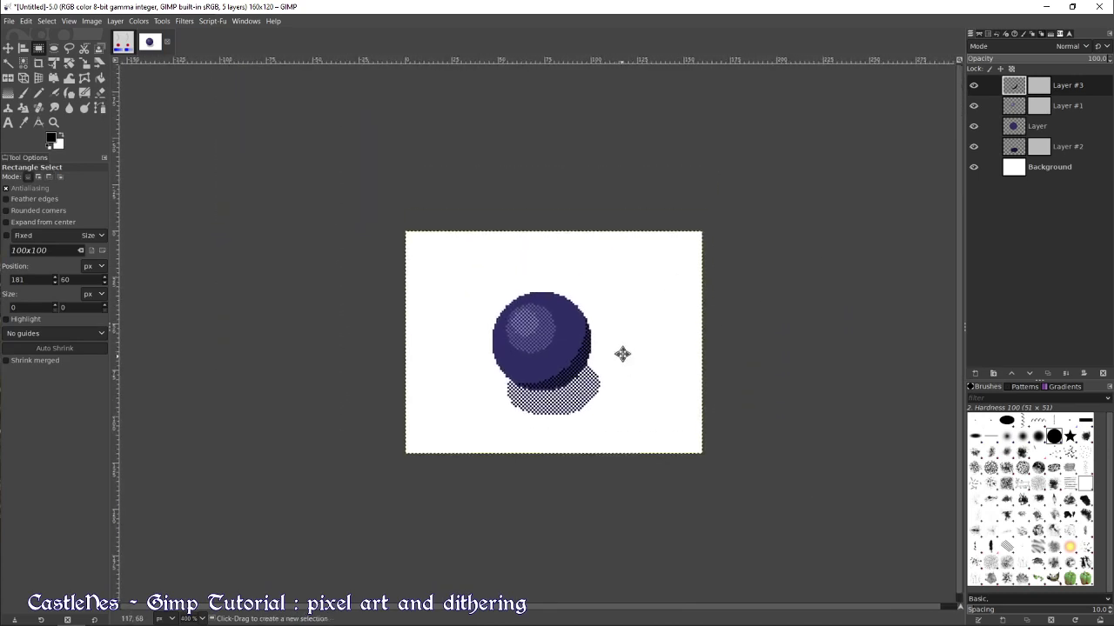